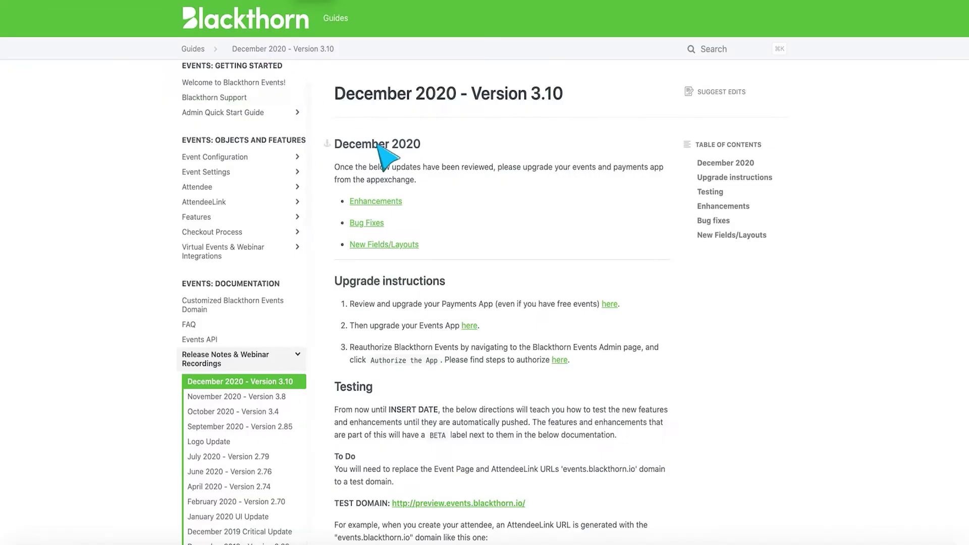
- Scroll the December 2020 - Version 3.10 release notes past Upgrade instructions and Testing to Enhancements
scroll(378, 152, "down", 3)
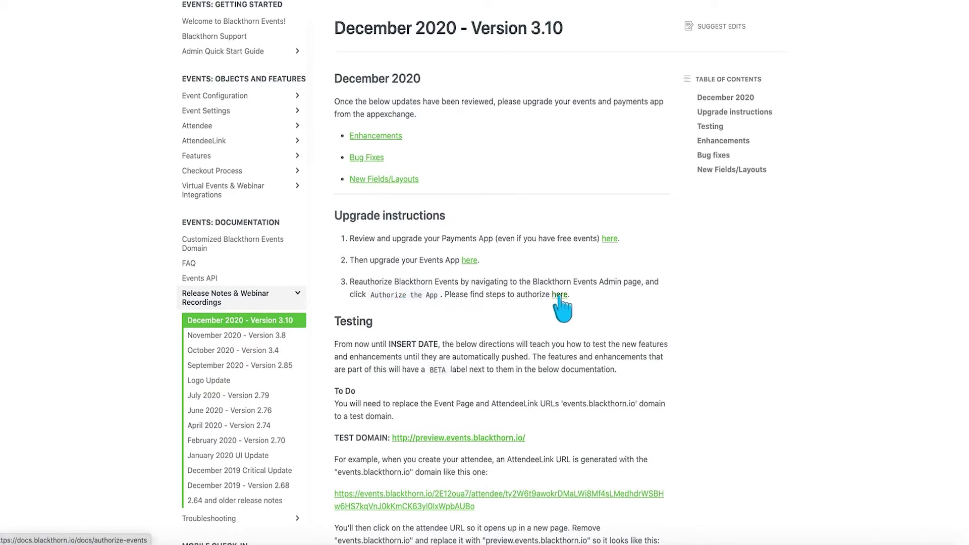
scroll(562, 306, "down", 8)
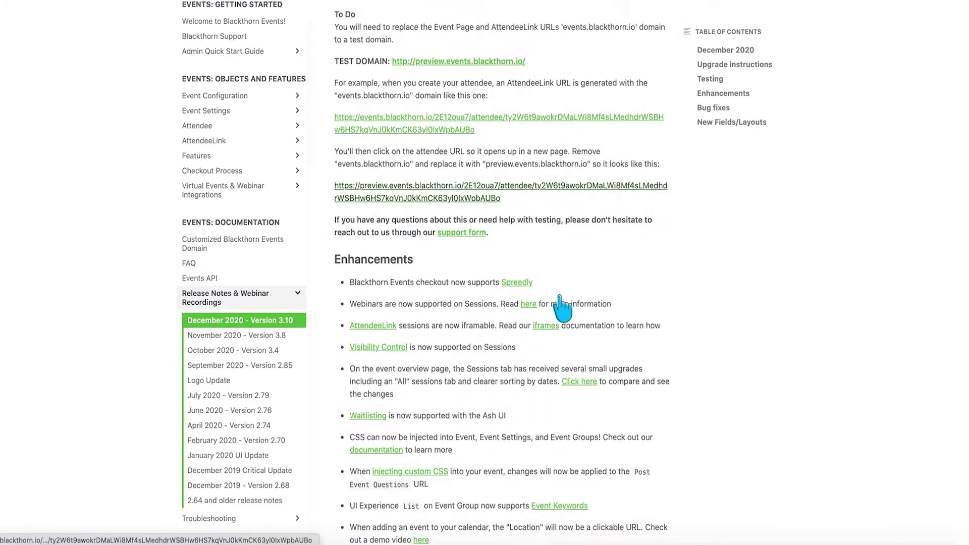
scroll(561, 306, "down", 1)
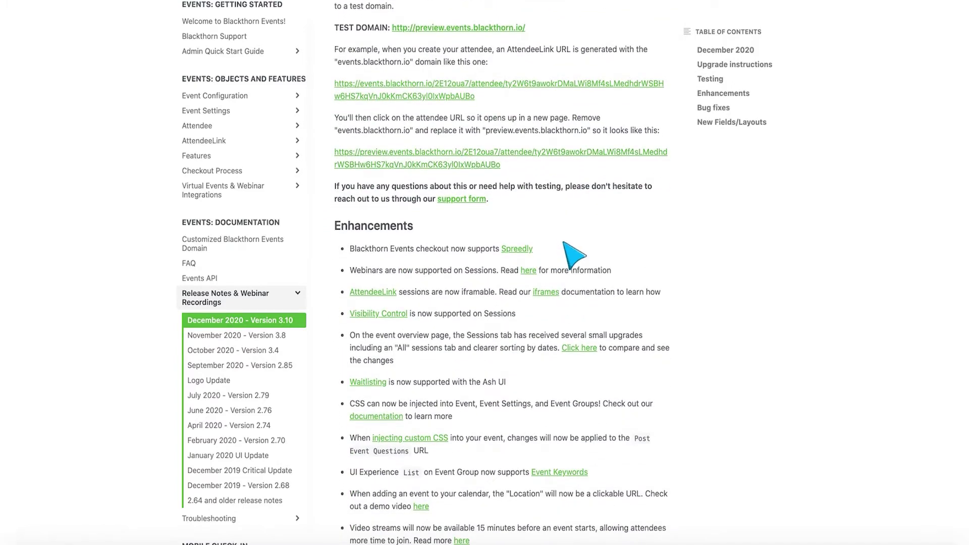
scroll(564, 243, "down", 2)
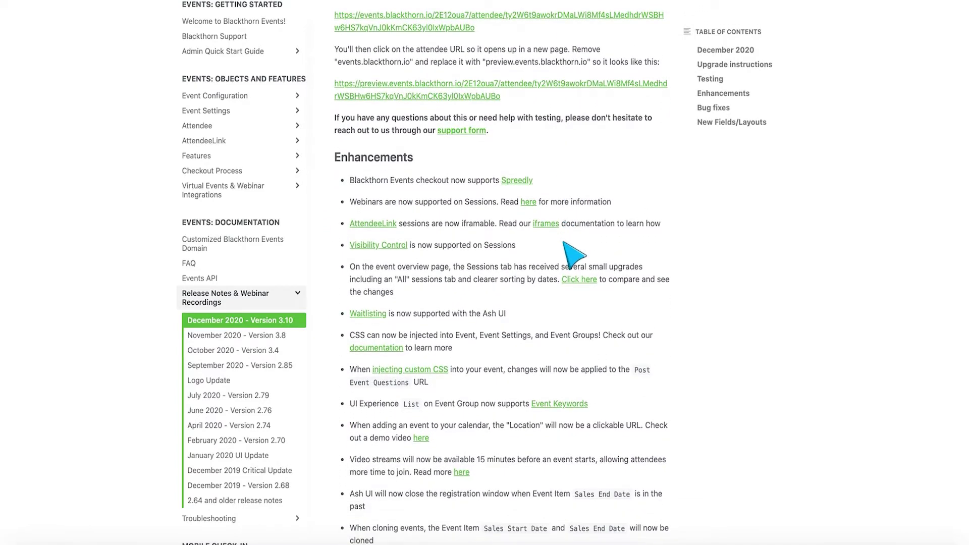
scroll(528, 210, "down", 4)
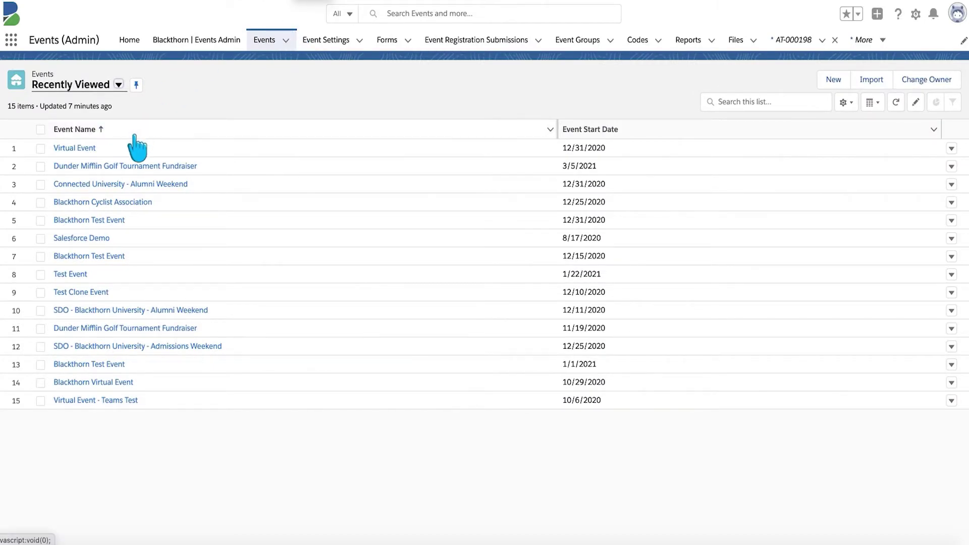
- Open the Orientation Presentation session from Connected University - Alumni Weekend's Sessions (10) list
left_click(95, 185)
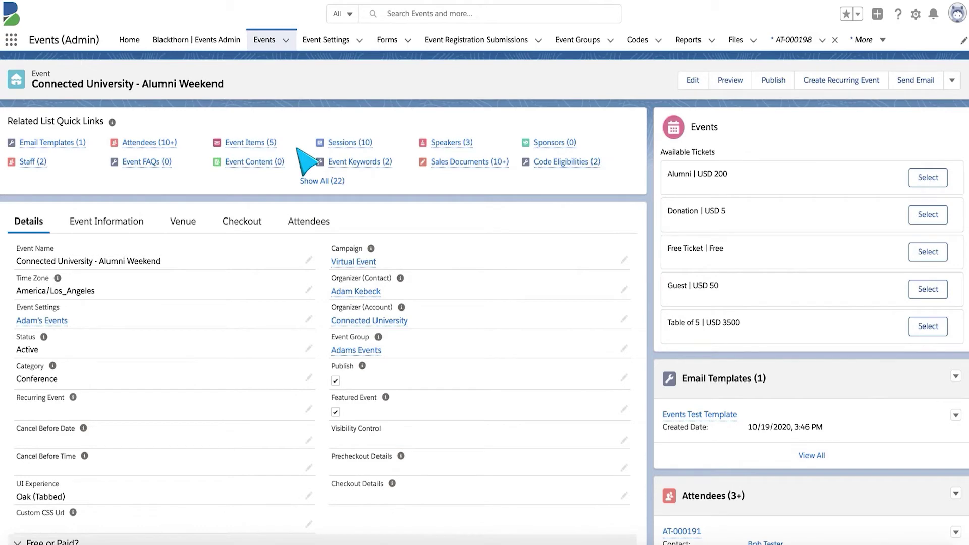
left_click(343, 144)
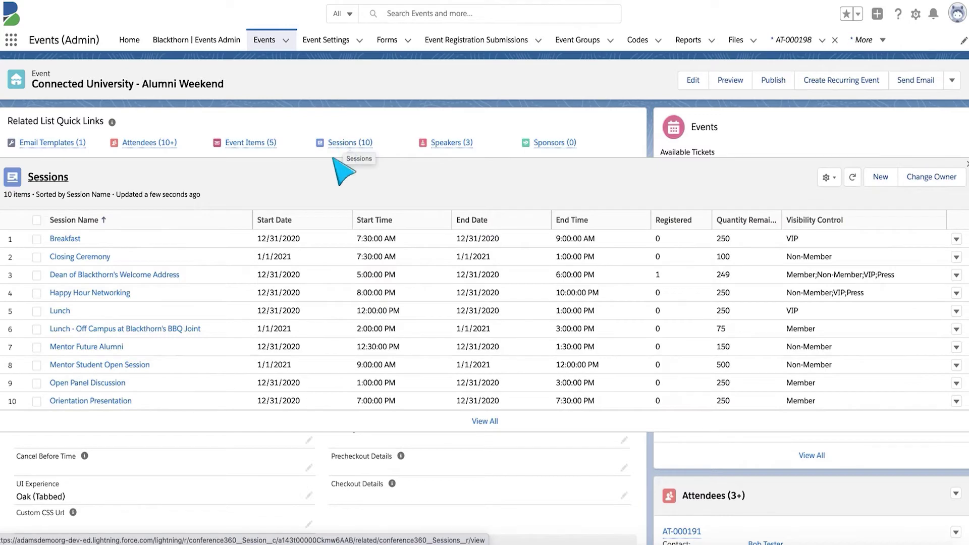
scroll(238, 258, "down", 1)
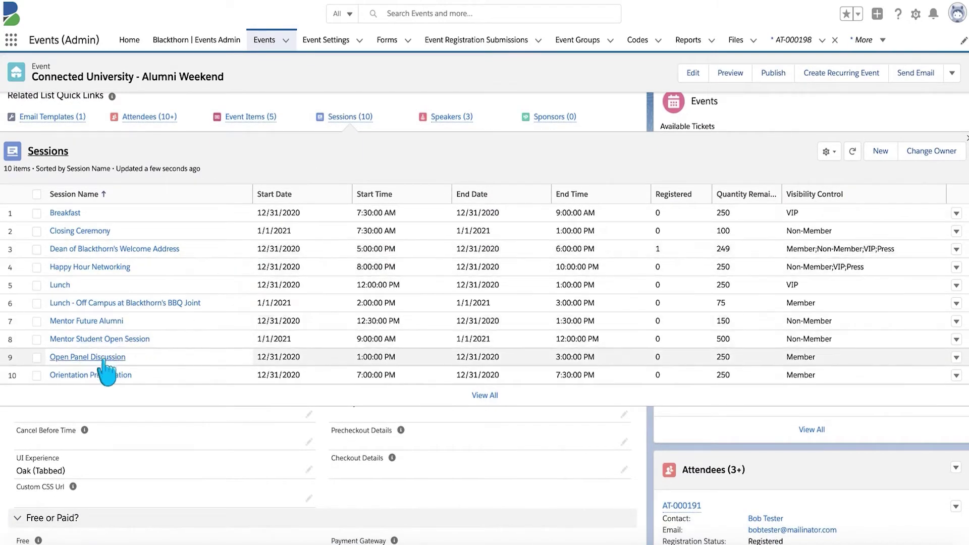
left_click(83, 376)
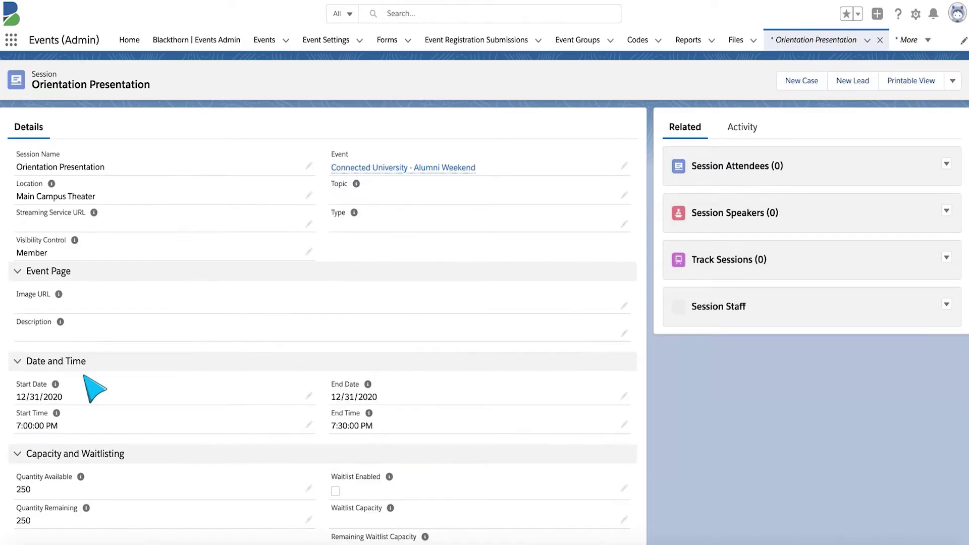
- Review the session's WebEx Webinar Information and its actions dropdown
scroll(89, 388, "down", 1)
scroll(85, 378, "down", 6)
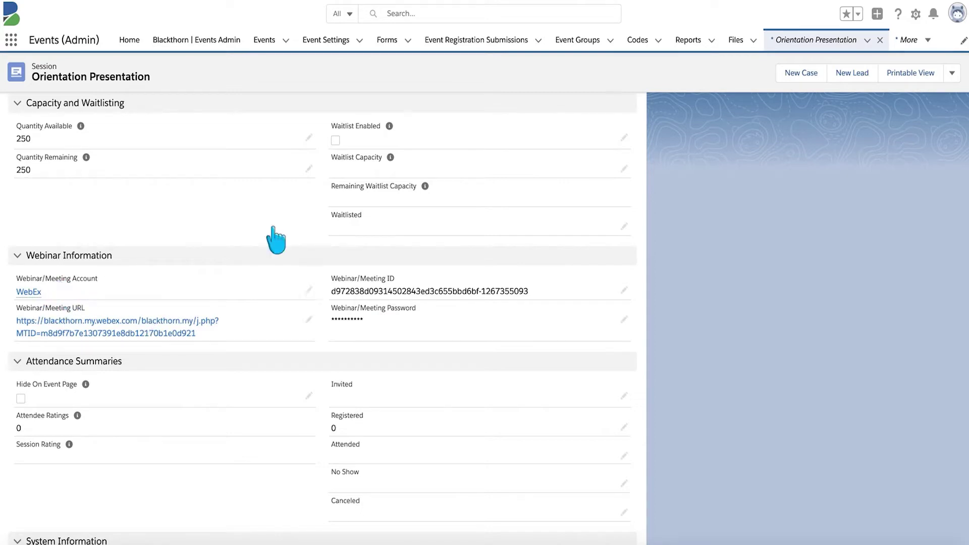
left_click(951, 73)
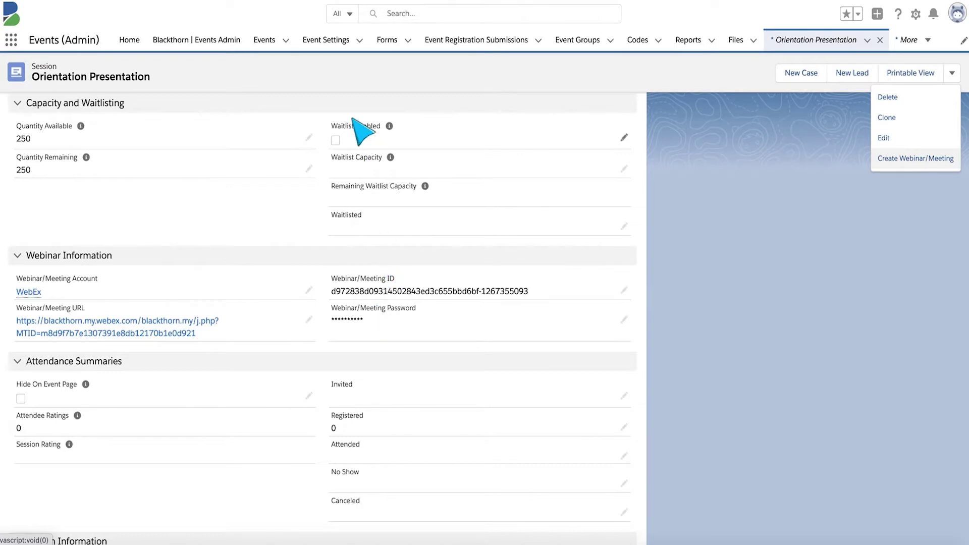
- Find and open the Webinar Accounts list by searching 'webinar' in the App Launcher
left_click(12, 39)
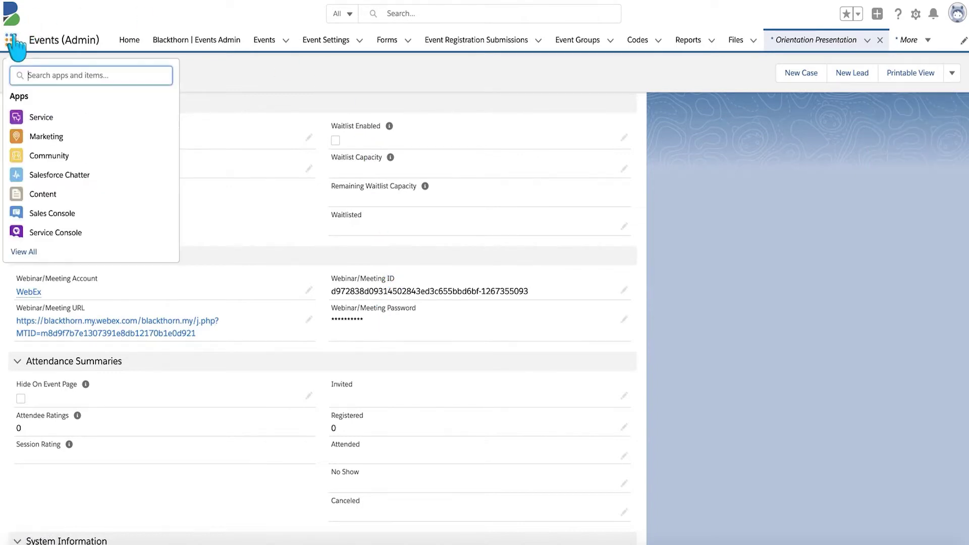
type("webinar")
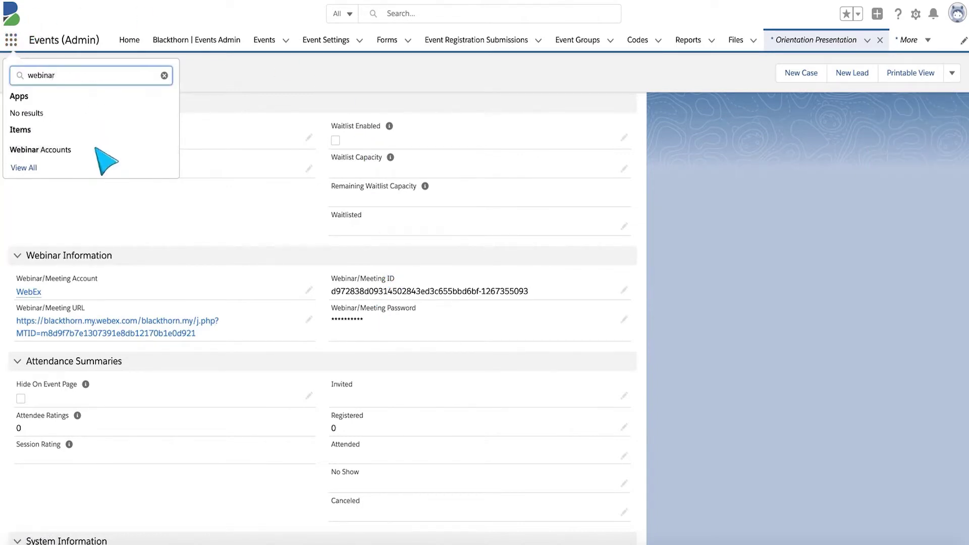
left_click(68, 149)
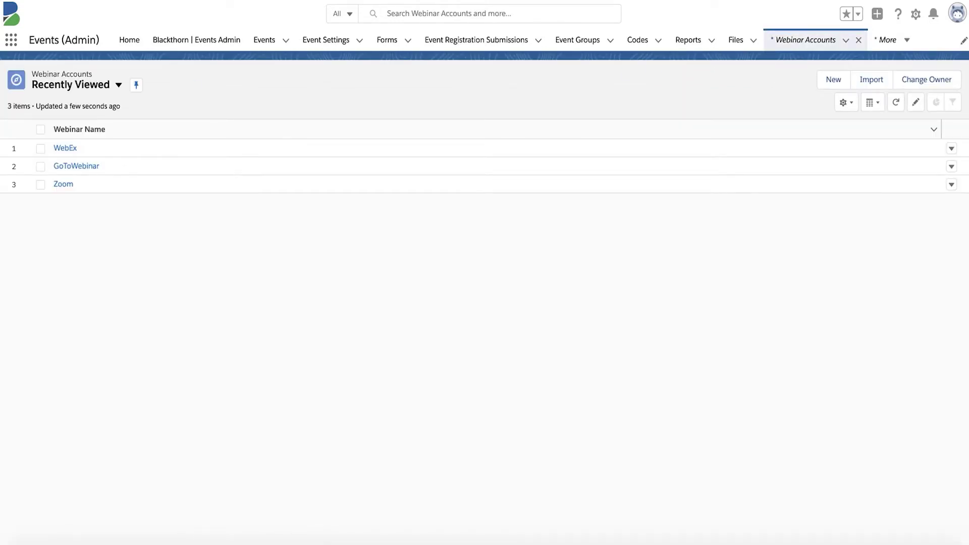
- Create a webinar account named 'WebEx 2' with provider WebEx and save it
left_click(831, 81)
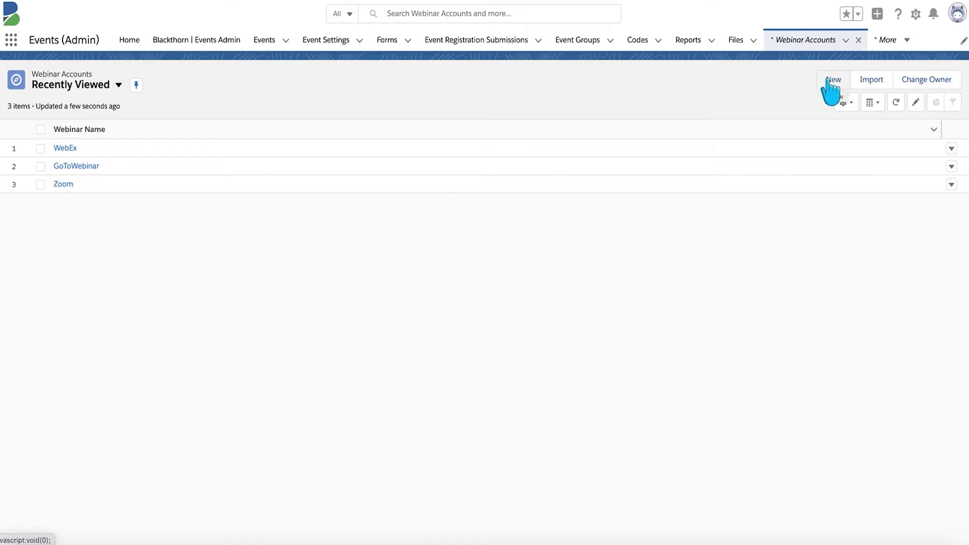
left_click(832, 82)
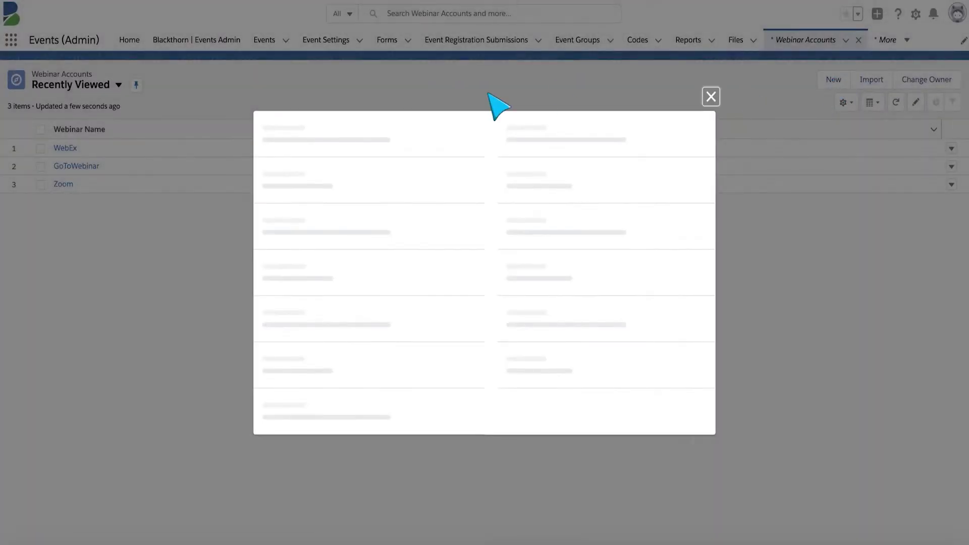
type("WebEx 2")
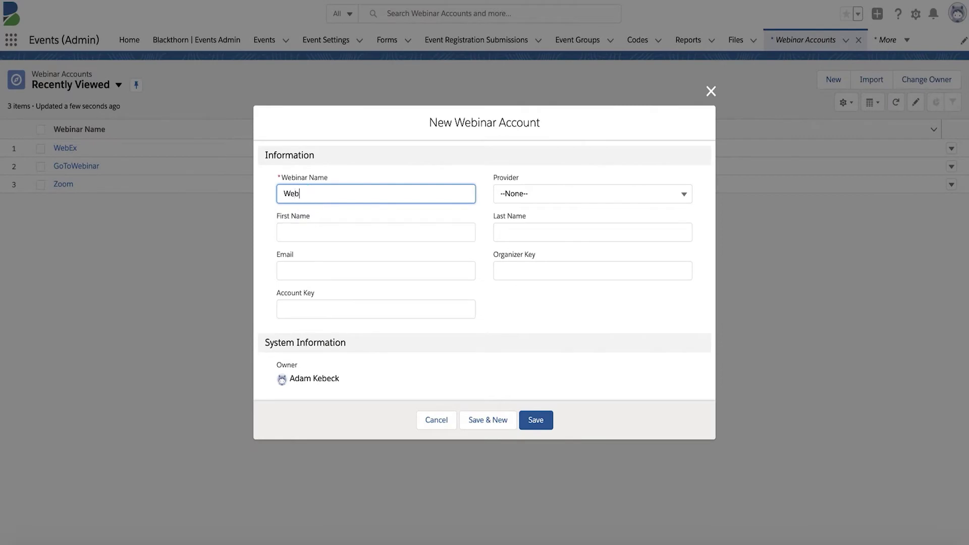
left_click(590, 198)
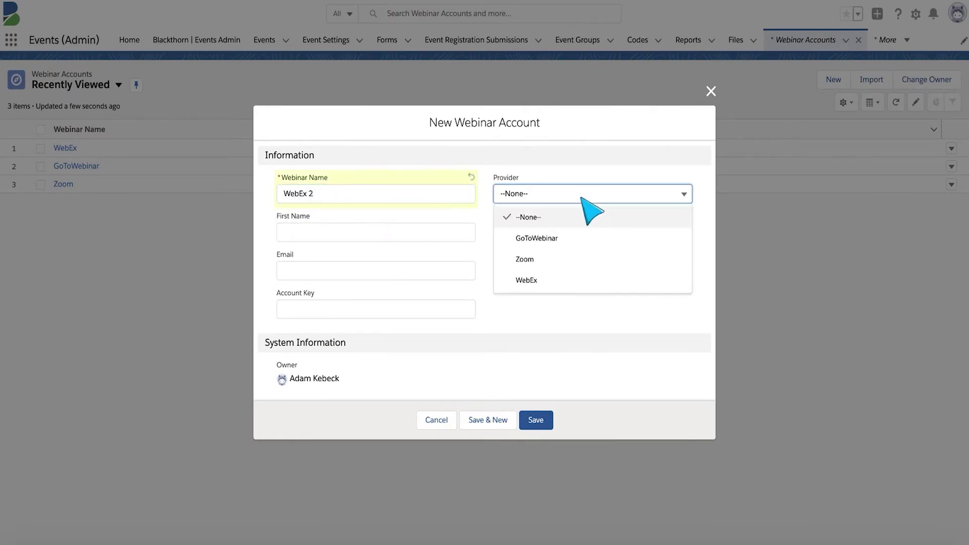
left_click(529, 281)
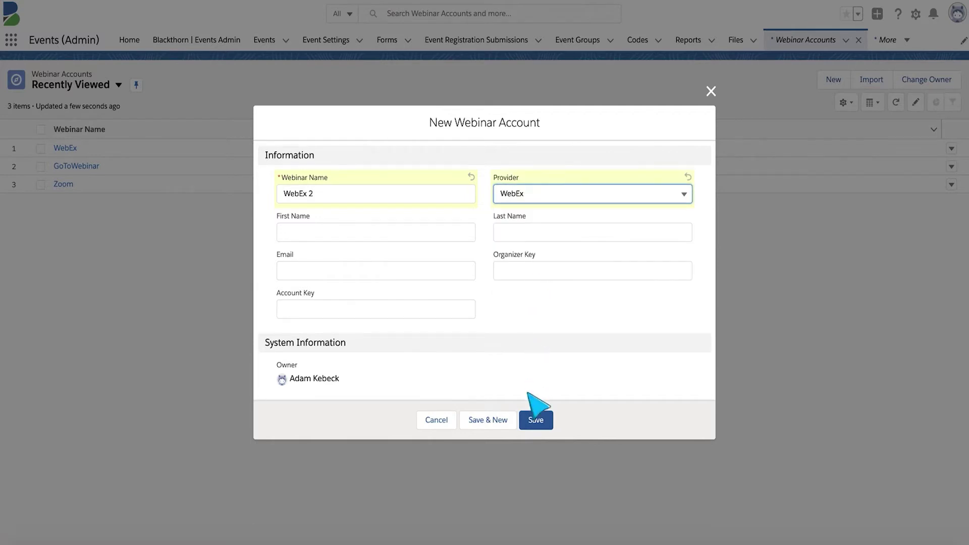
left_click(536, 421)
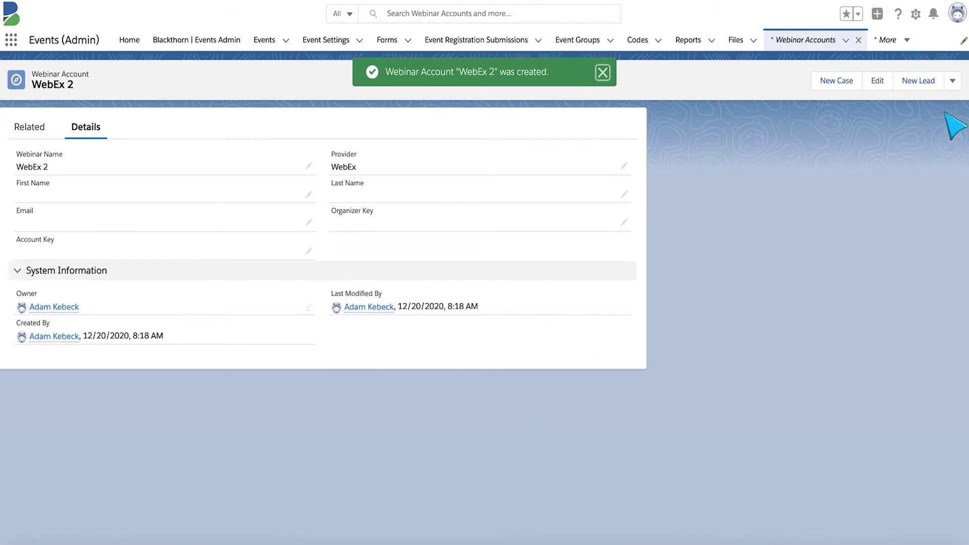
left_click(953, 81)
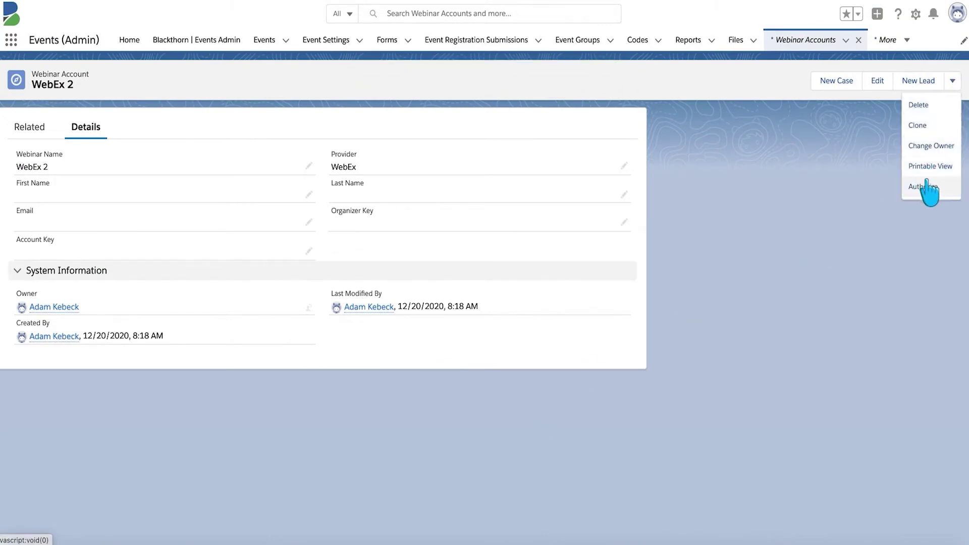
- Authorize WebEx 2 by connecting and signing in to Cisco Webex with the account email and password
left_click(928, 187)
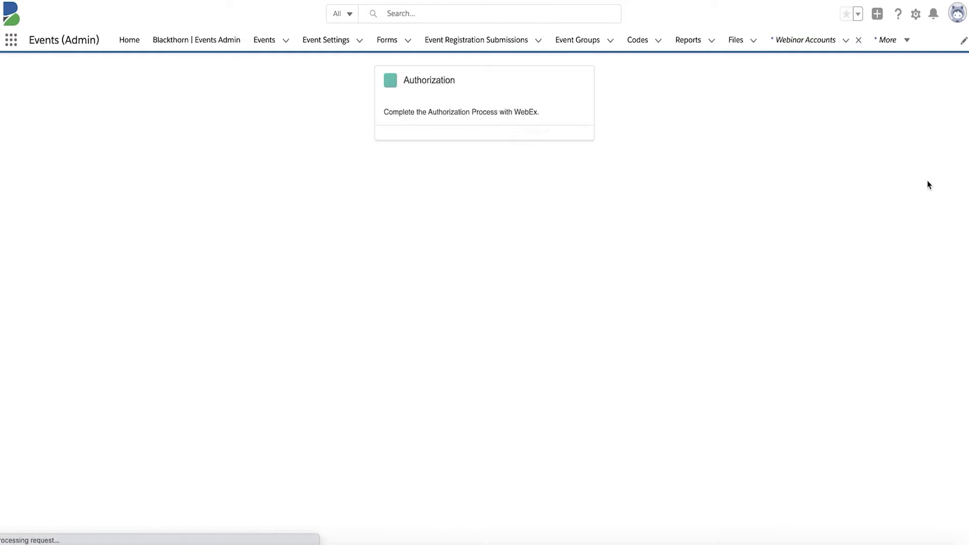
left_click(440, 143)
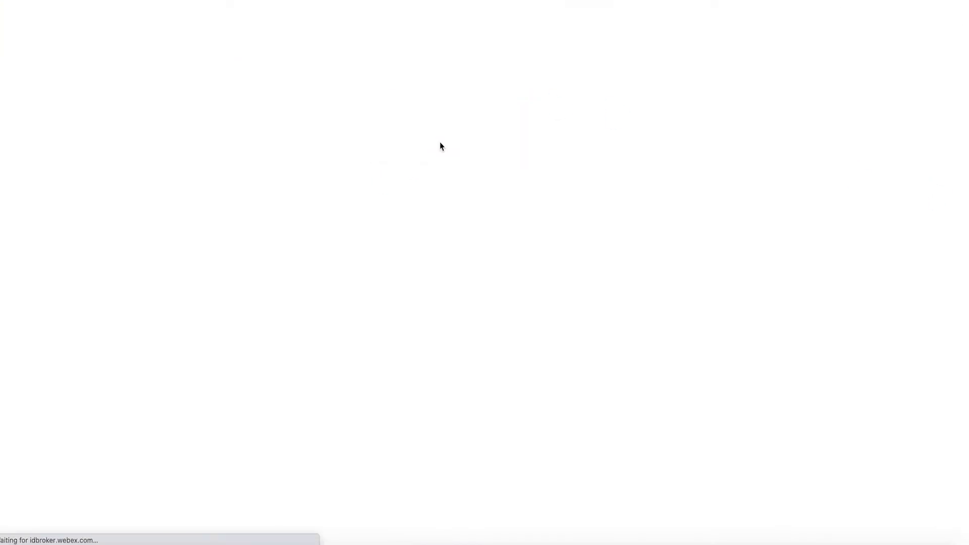
left_click(443, 217)
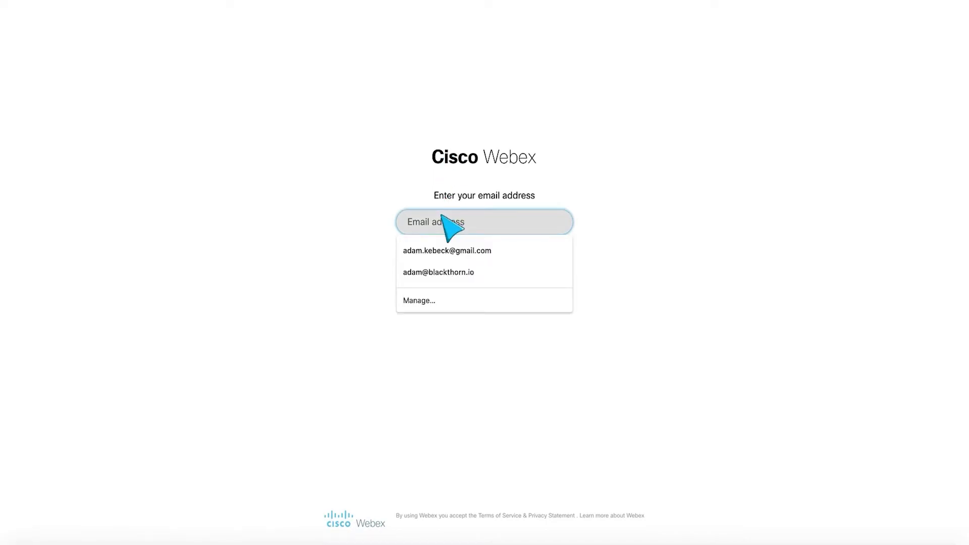
left_click(445, 256)
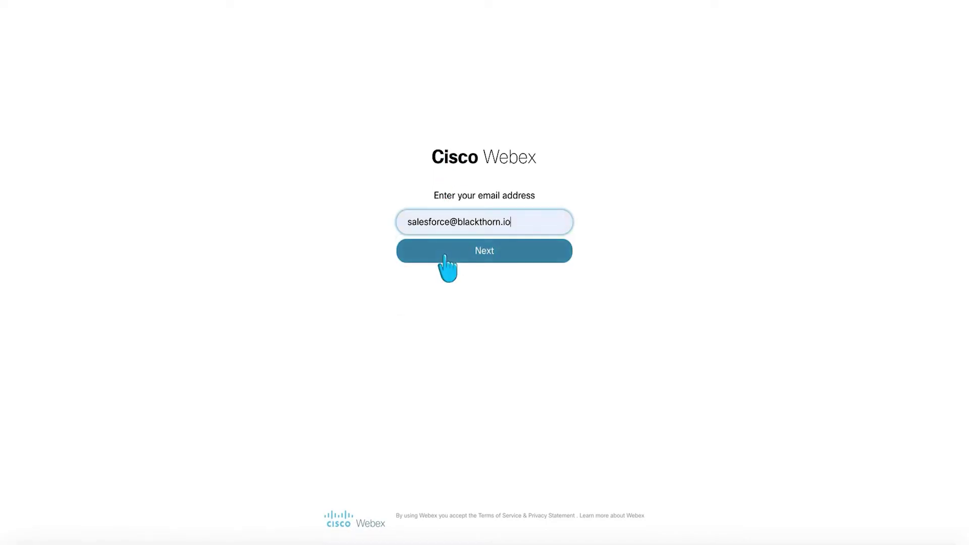
left_click(447, 256)
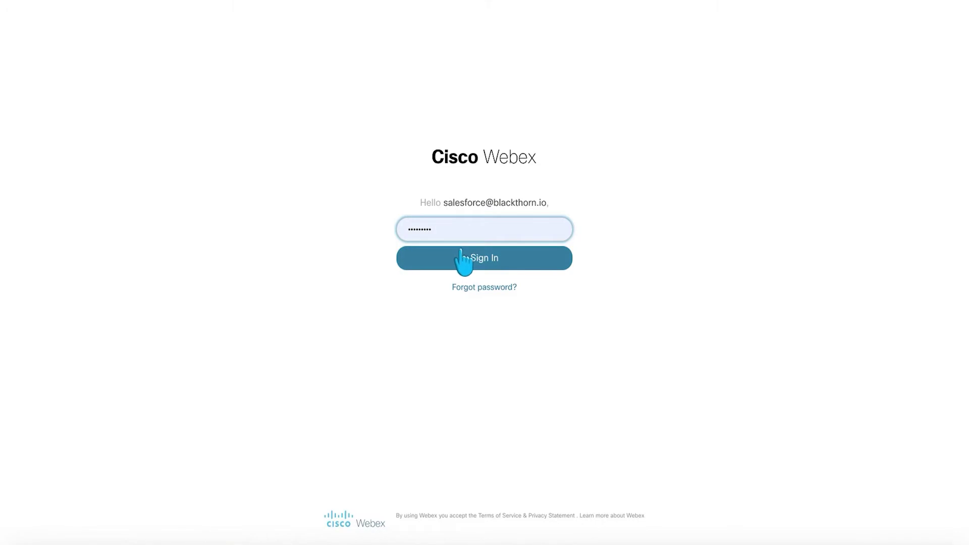
left_click(463, 259)
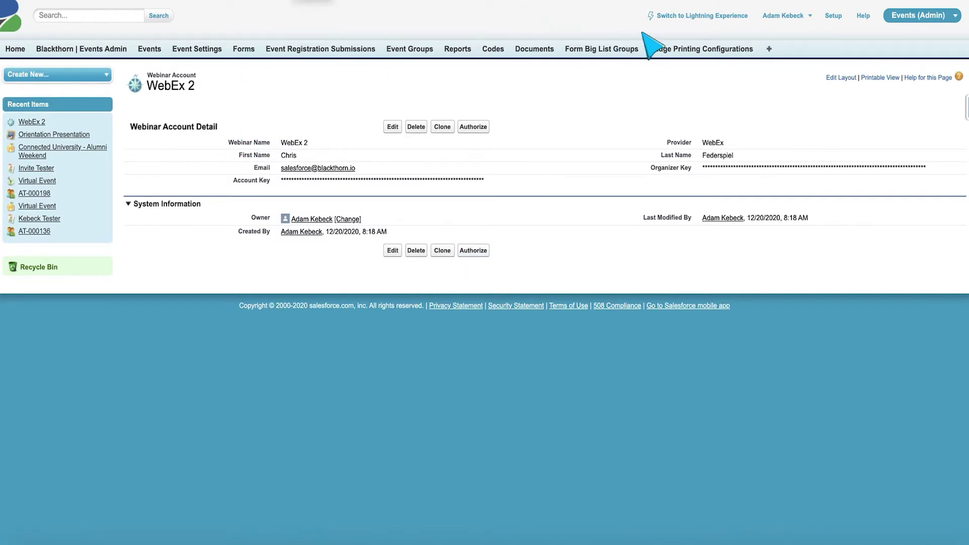
- Switch to Lightning Experience and open Happy Hour Networking from the Alumni Weekend event's sessions
left_click(689, 16)
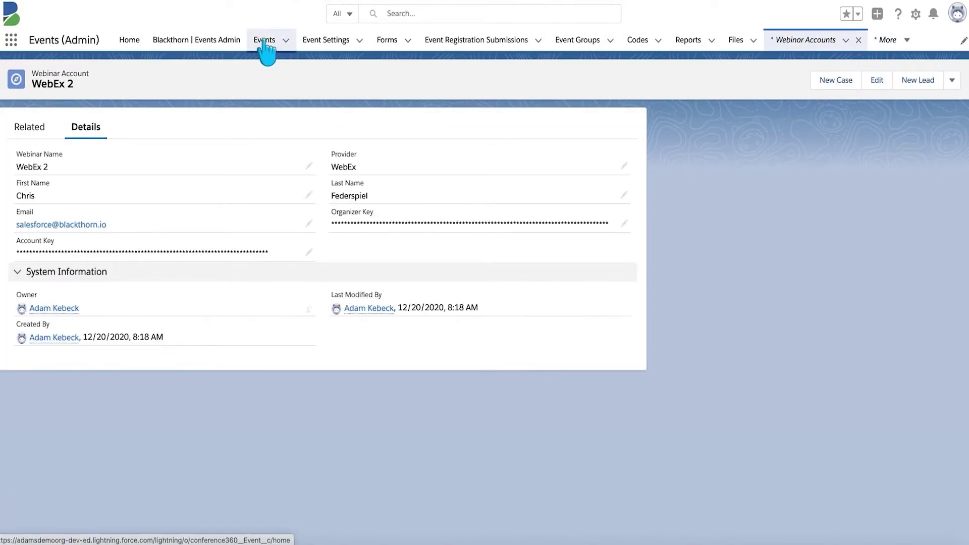
left_click(265, 40)
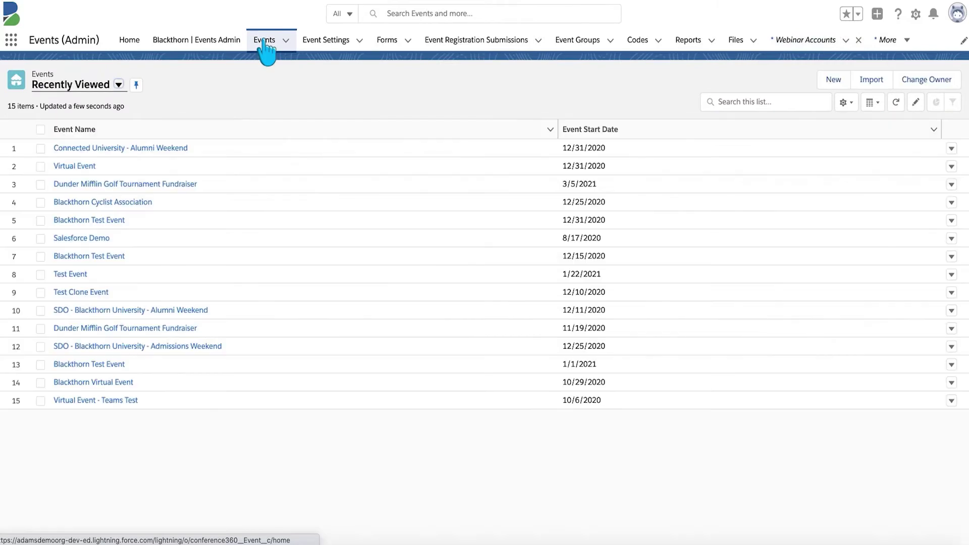
left_click(98, 149)
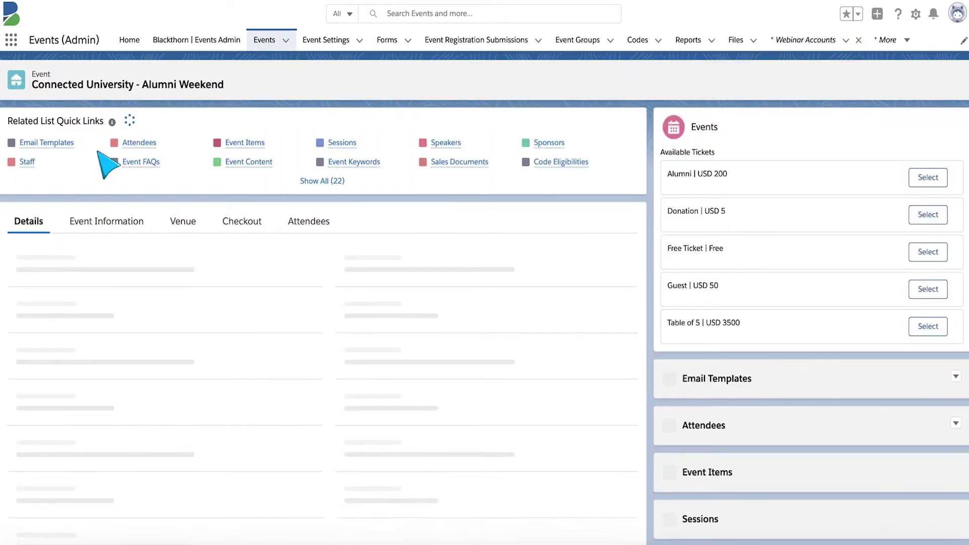
left_click(339, 143)
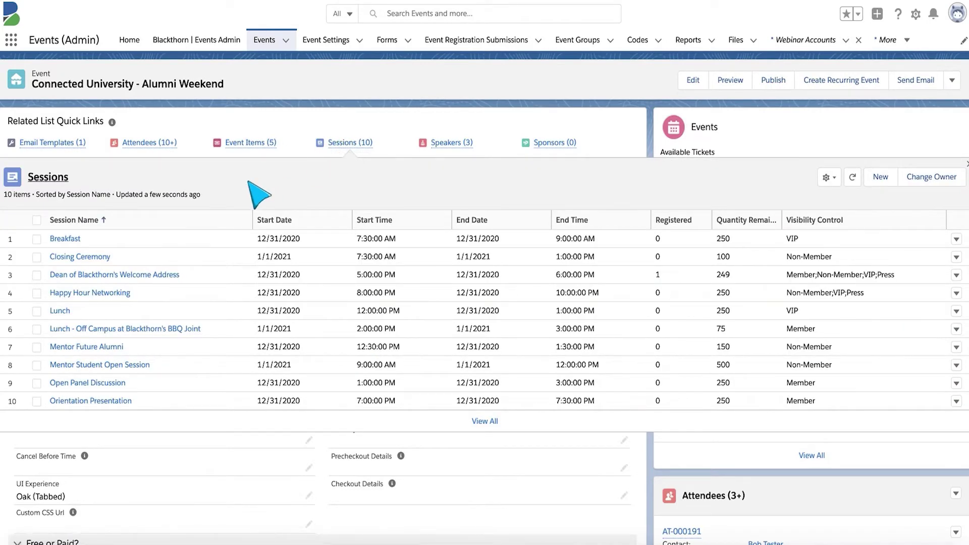
left_click(112, 293)
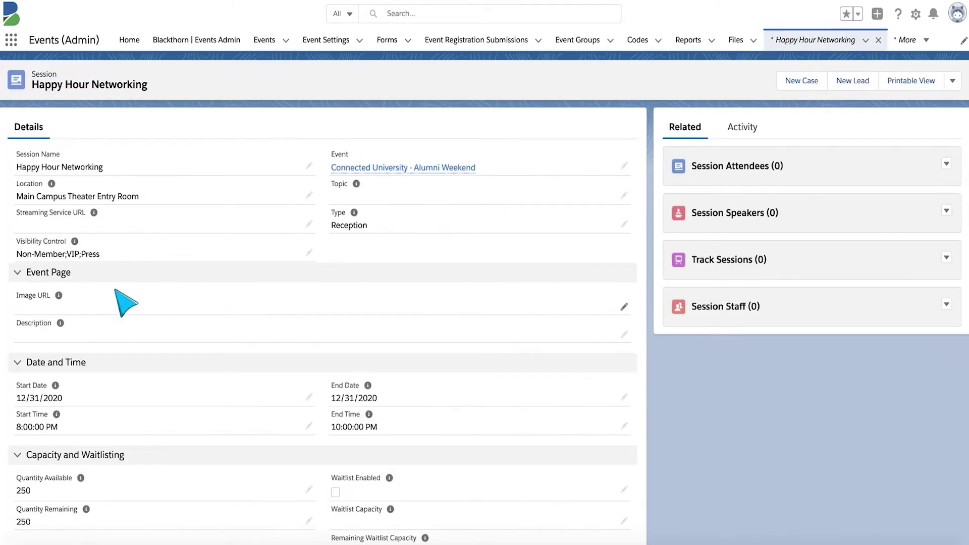
- Set the session's Webinar/Meeting Account to WebEx 2 and save
scroll(225, 320, "down", 6)
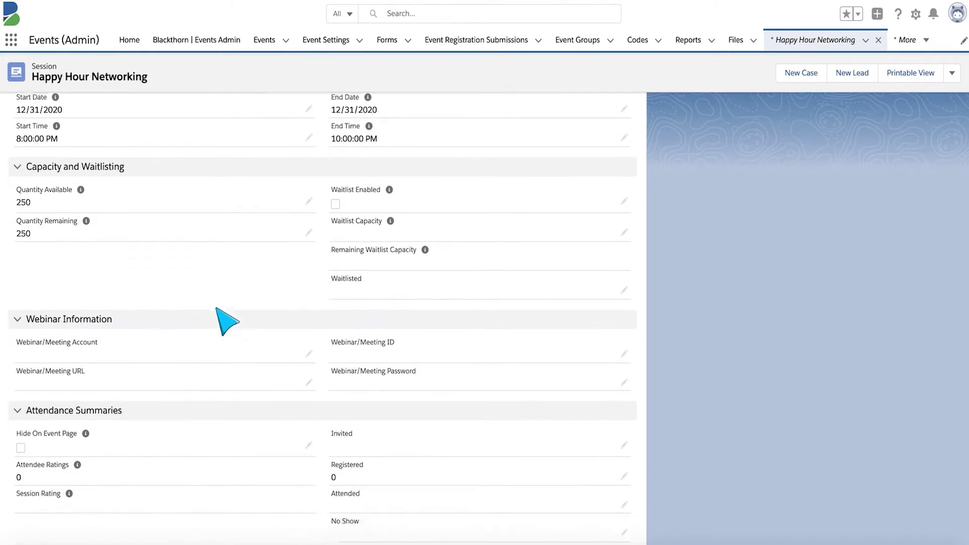
scroll(237, 373, "down", 1)
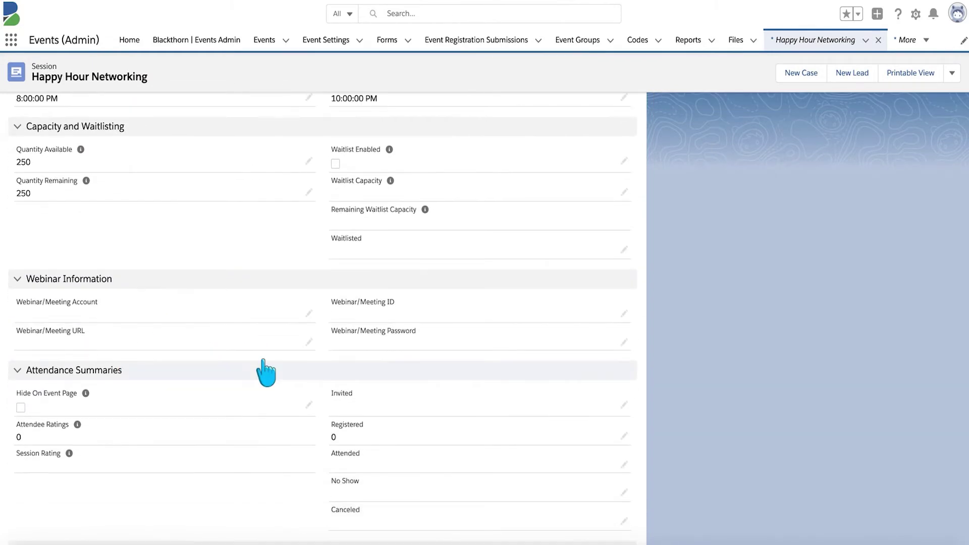
left_click(307, 313)
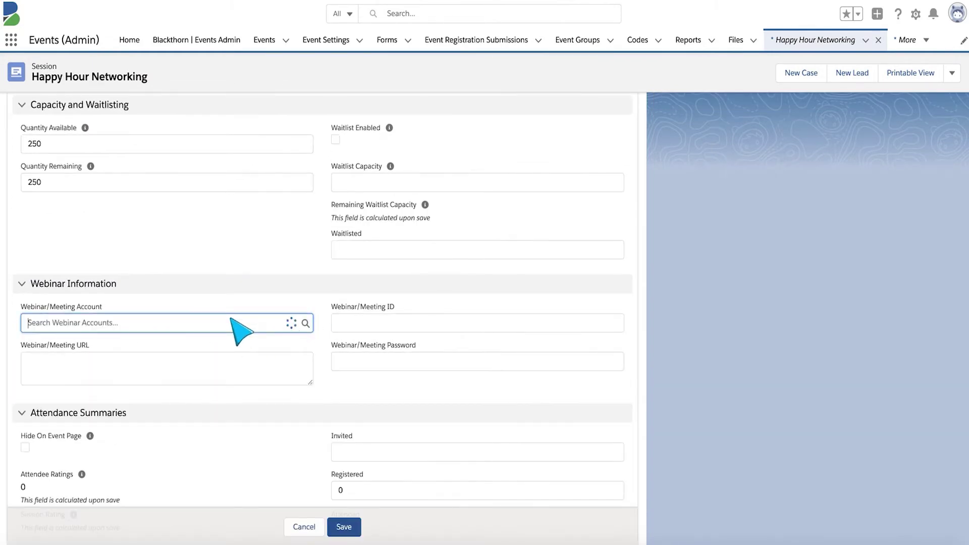
type("webex 2")
key("BackSpace")
type("2")
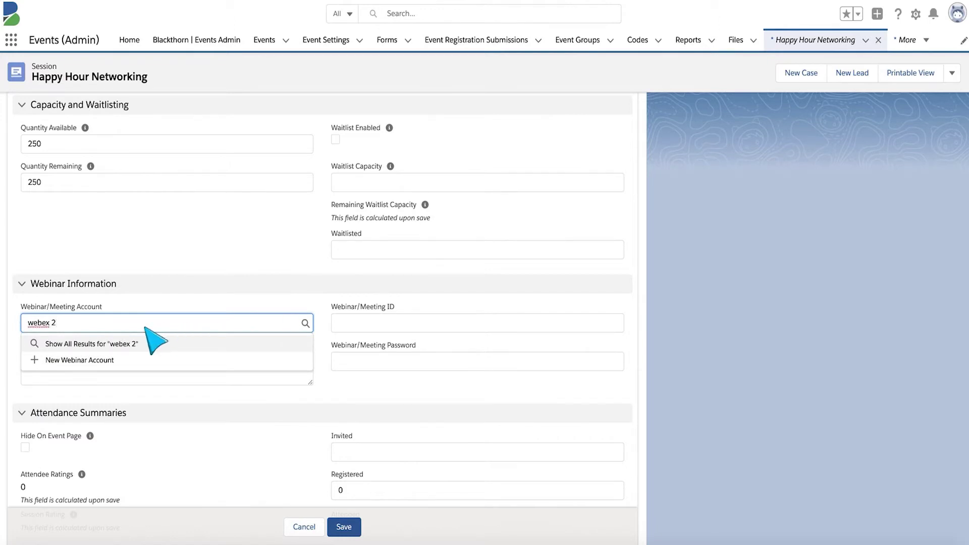
left_click(126, 343)
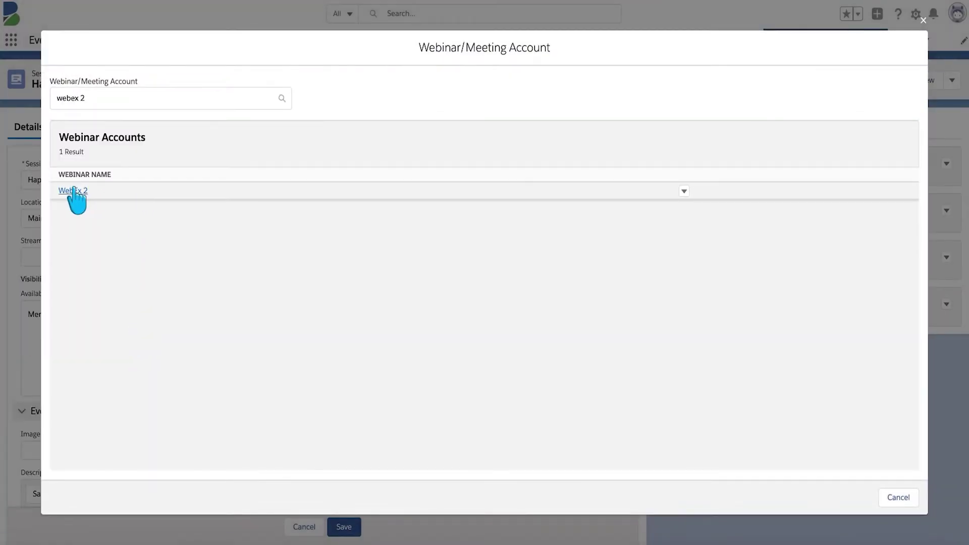
left_click(75, 192)
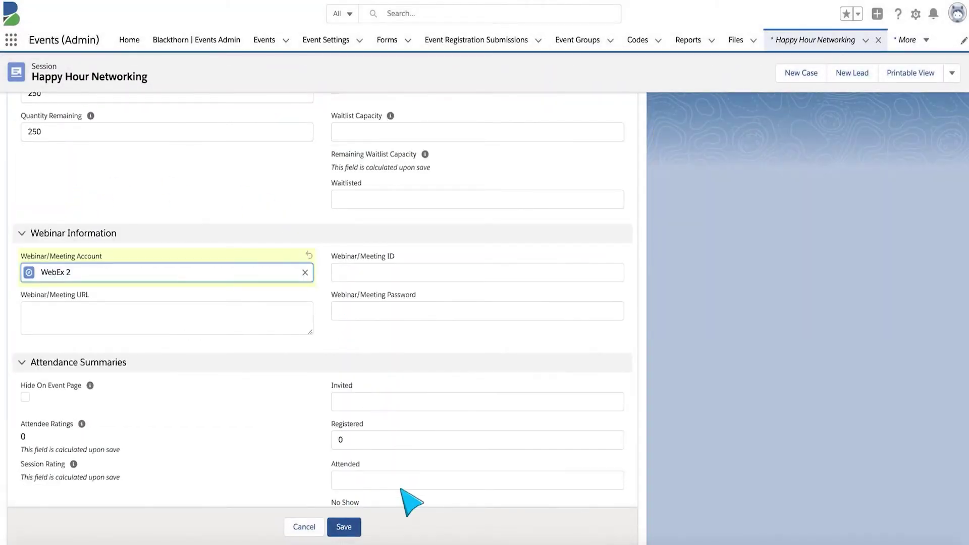
left_click(344, 527)
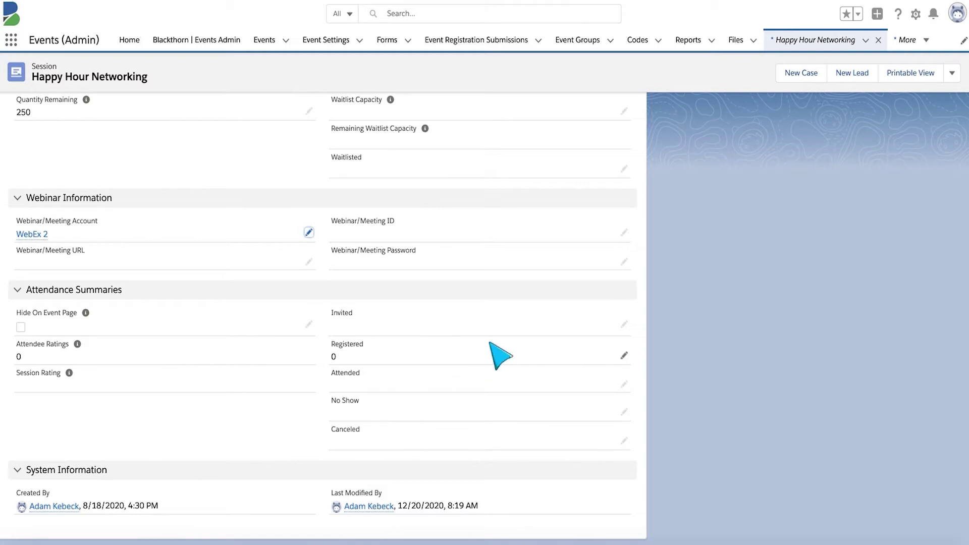
- Create the Happy Hour Networking webinar meeting via Create Webinar/Meeting
left_click(952, 73)
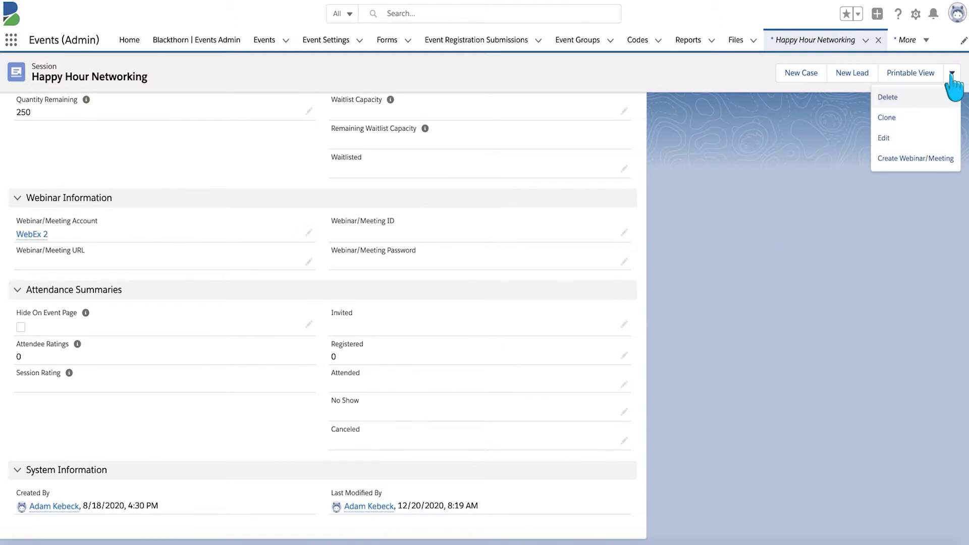
left_click(915, 160)
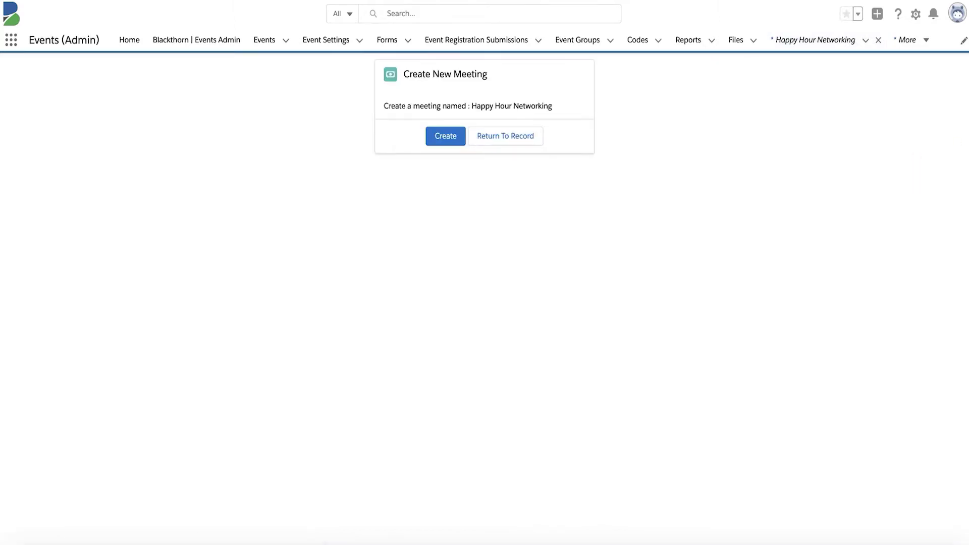
left_click(437, 139)
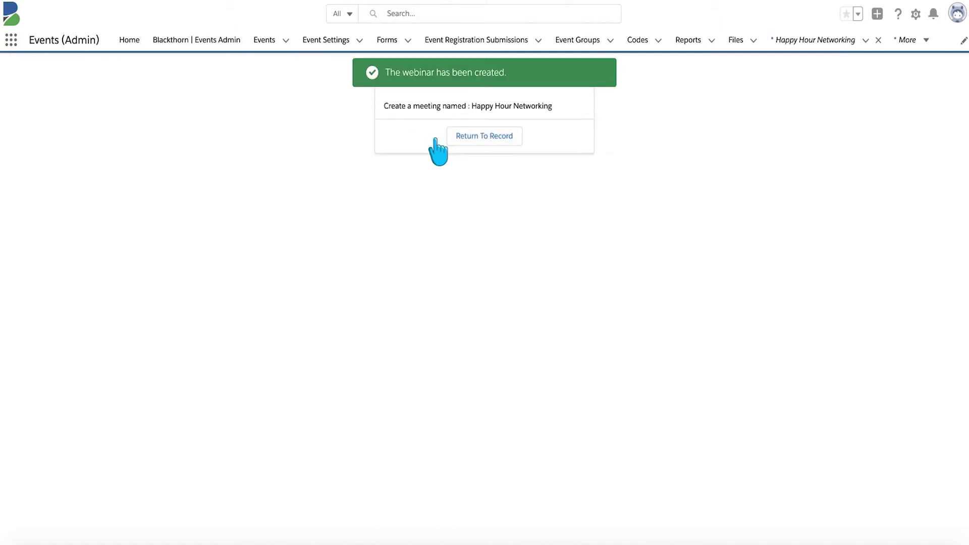
- Return to the session record and view its new WebEx meeting ID, URL and password
left_click(466, 142)
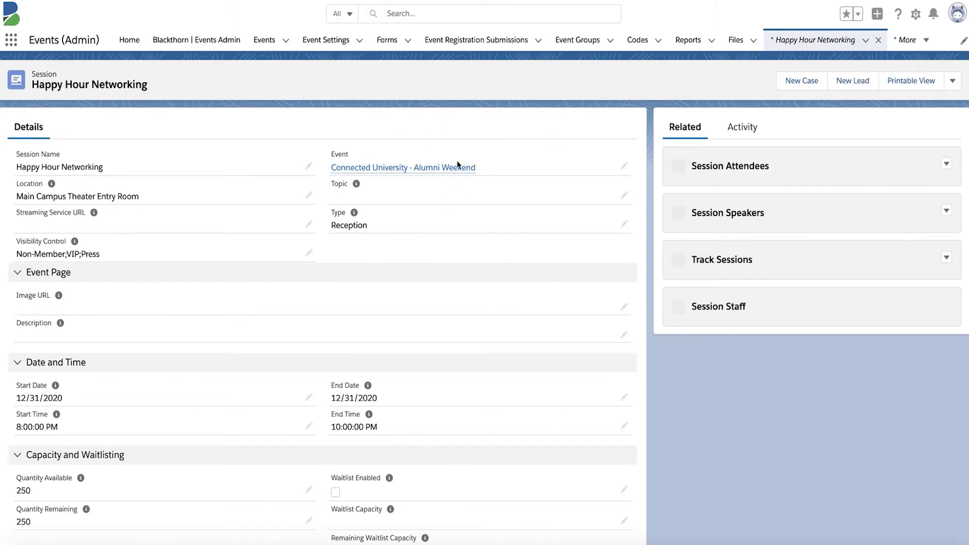
scroll(336, 281, "down", 6)
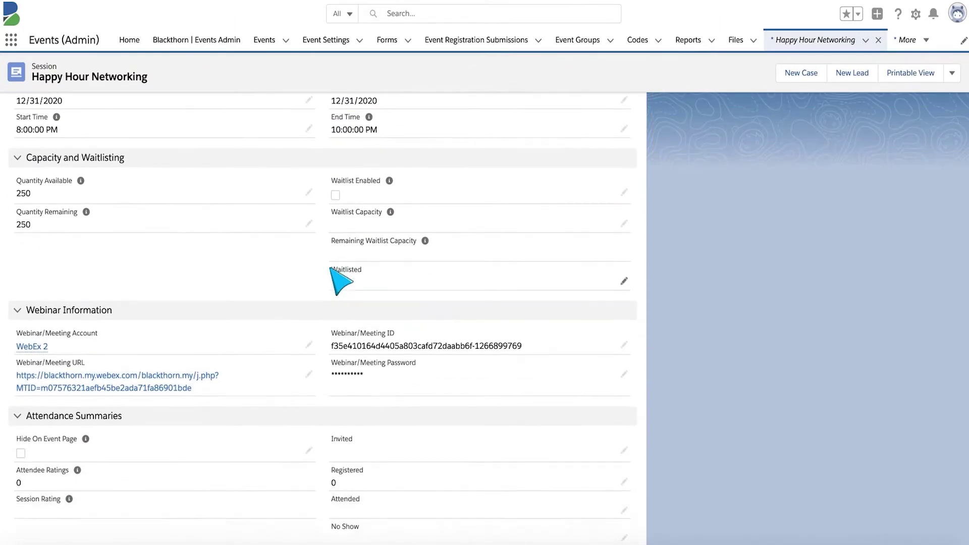
scroll(336, 281, "down", 1)
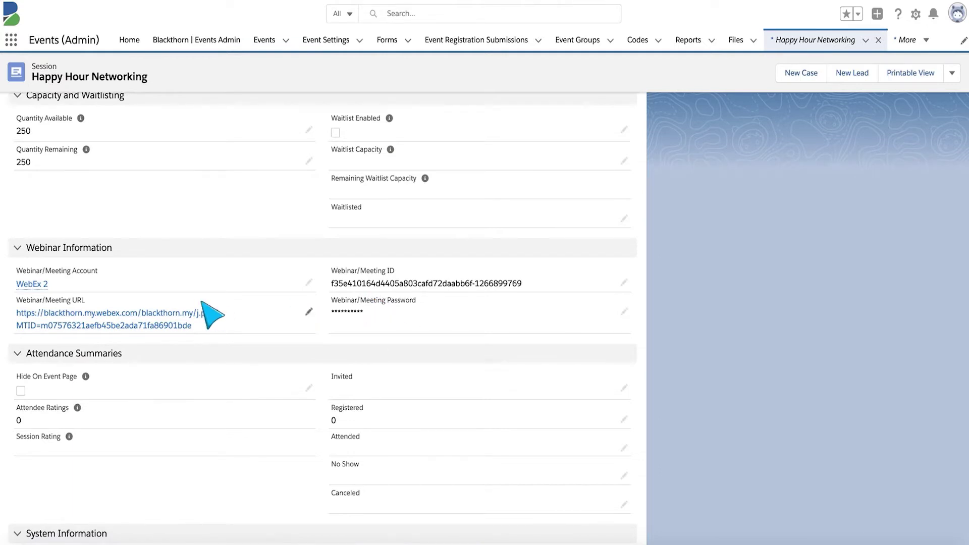
- Join the meeting URL in Cisco Webex as a guest with name and email, then close the not-started notice
left_click(136, 314)
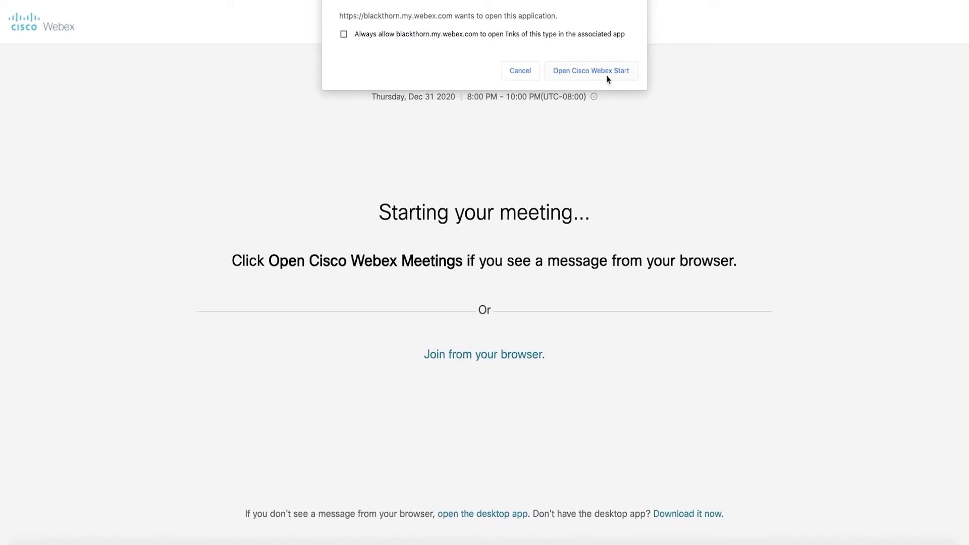
left_click(589, 73)
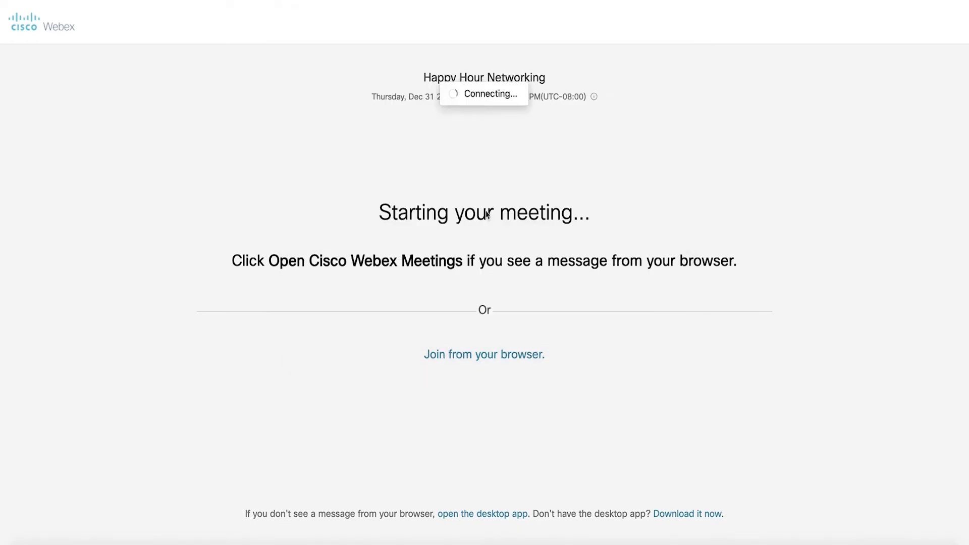
type("ADam ")
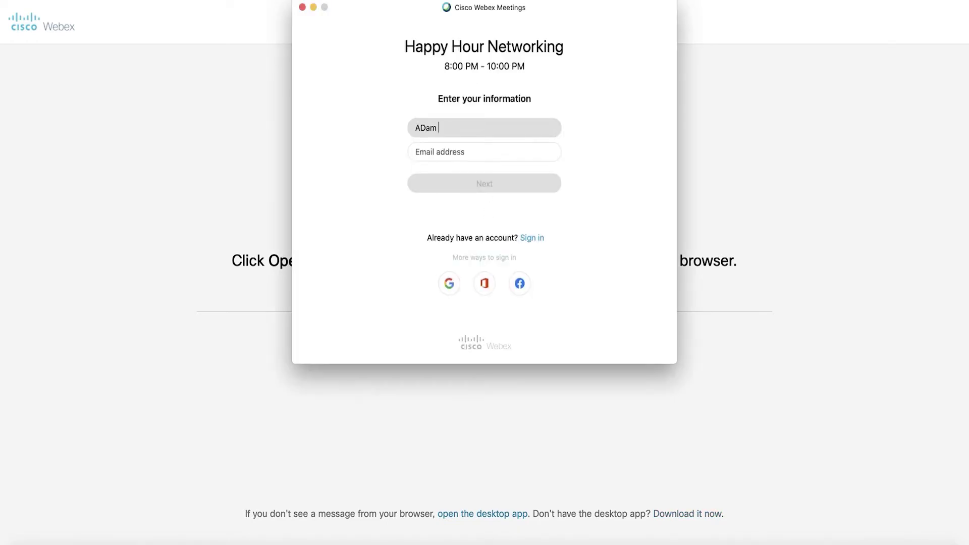
left_click(485, 183)
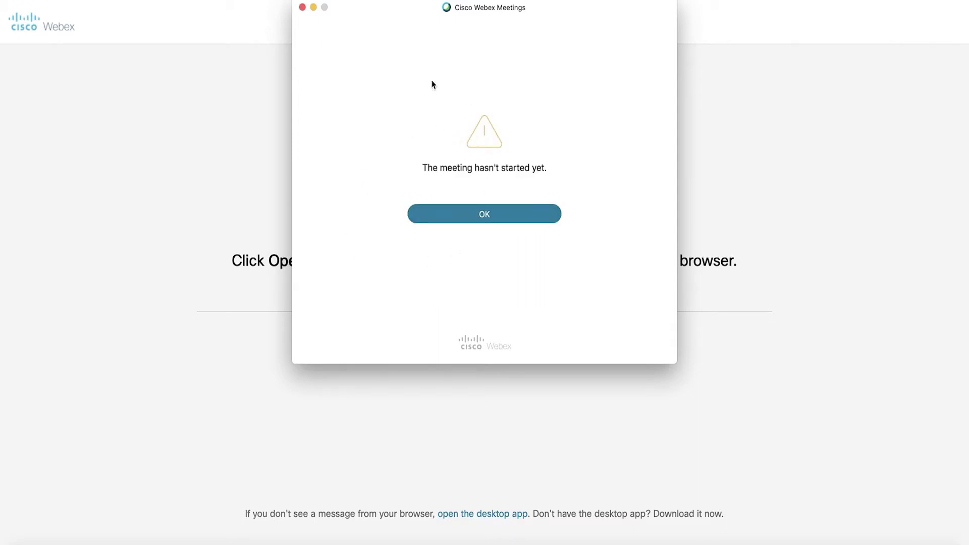
left_click(302, 8)
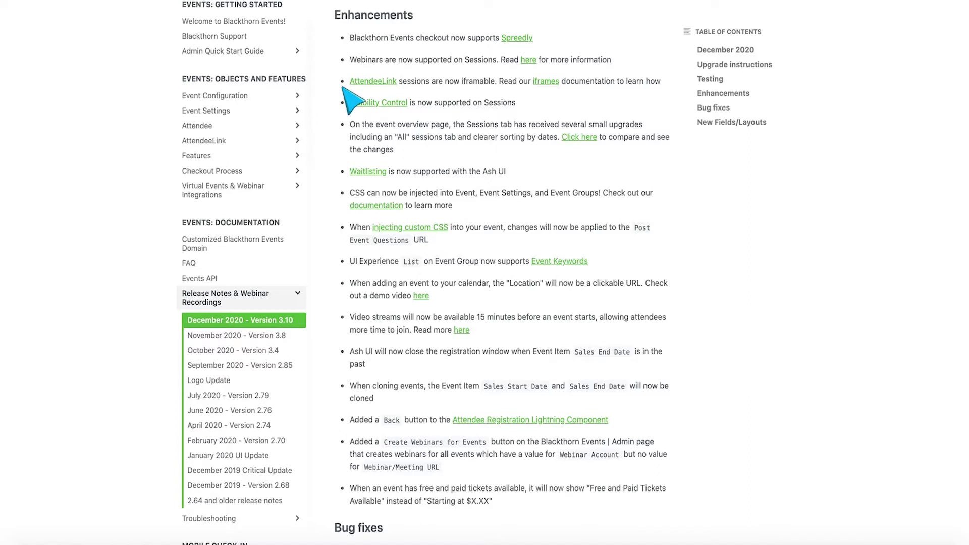
- Scroll through the Version 3.10 Enhancements list, then go to Salesforce's Events list
scroll(403, 99, "down", 1)
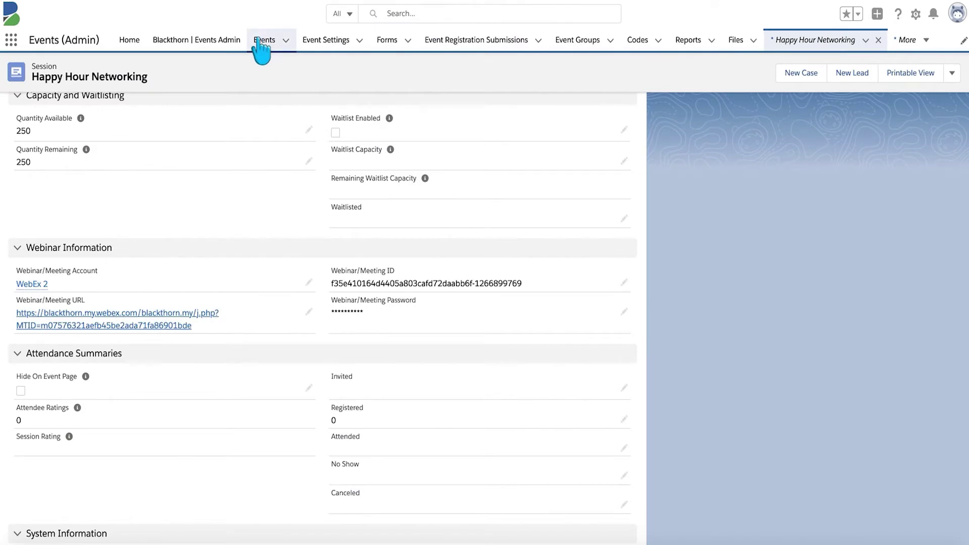
left_click(260, 41)
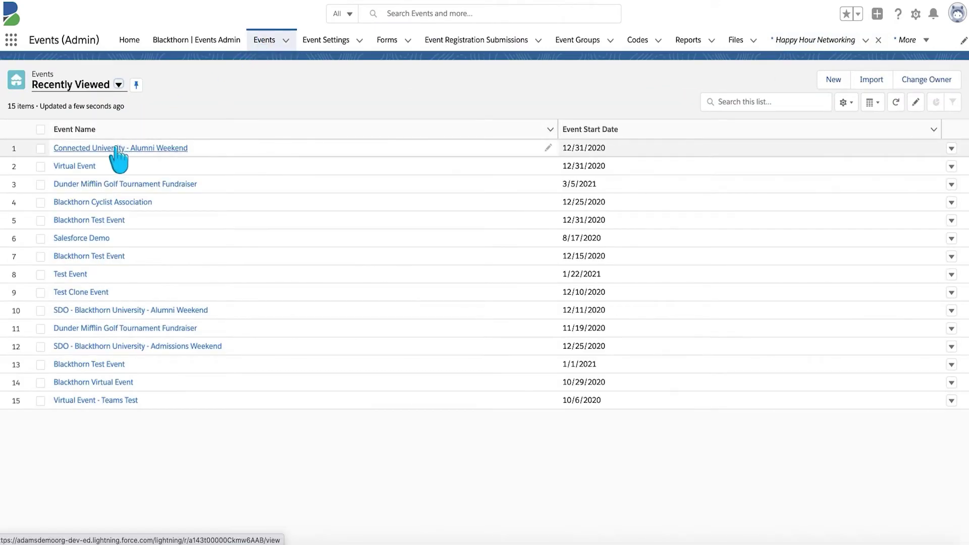
- Open the first attendee record of Connected University - Alumni Weekend
left_click(117, 148)
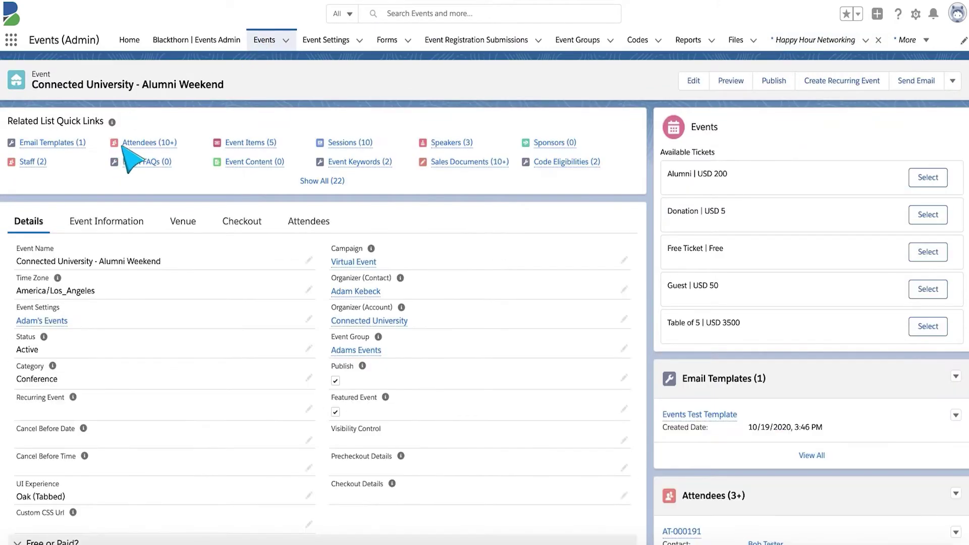
left_click(132, 144)
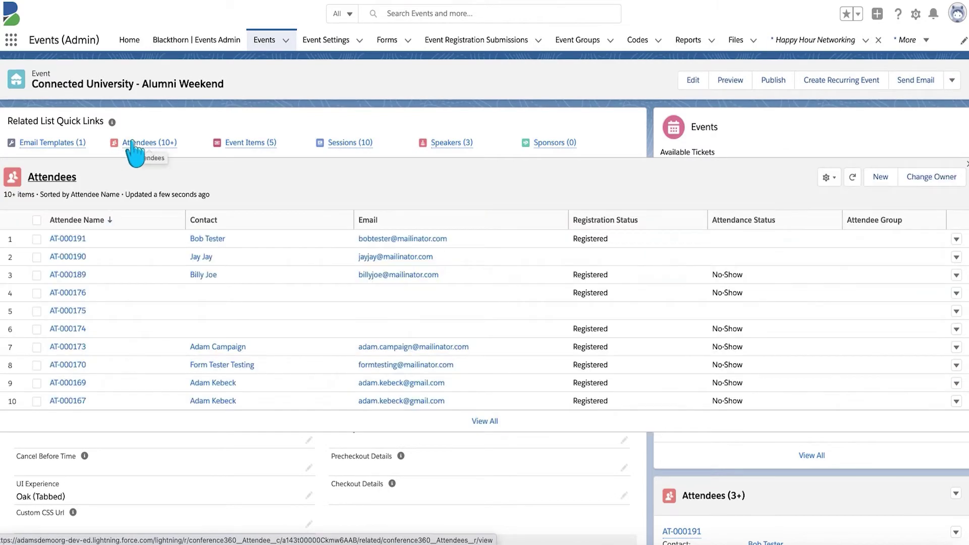
left_click(60, 239)
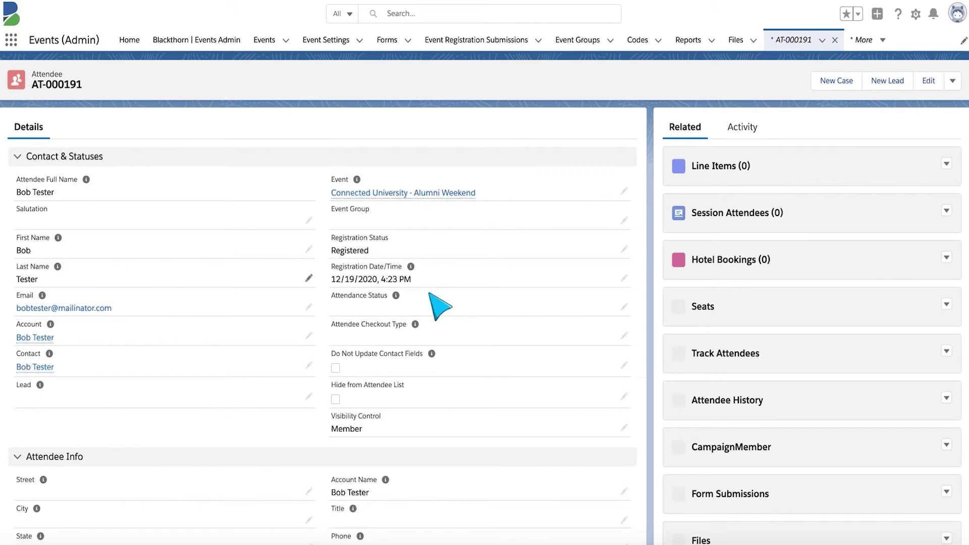
- Change the attendee's Registration Status from Registered to Invited and save
scroll(430, 294, "down", 2)
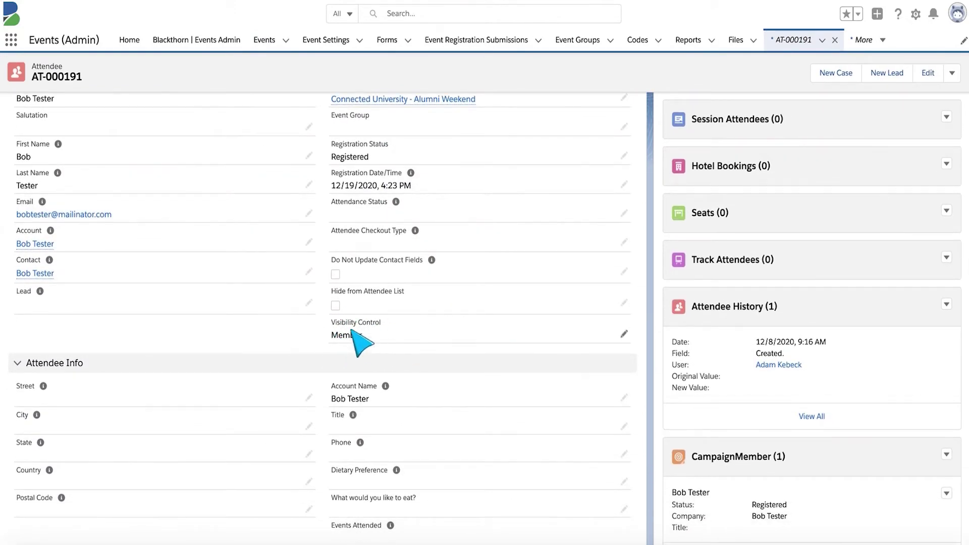
scroll(538, 240, "up", 1)
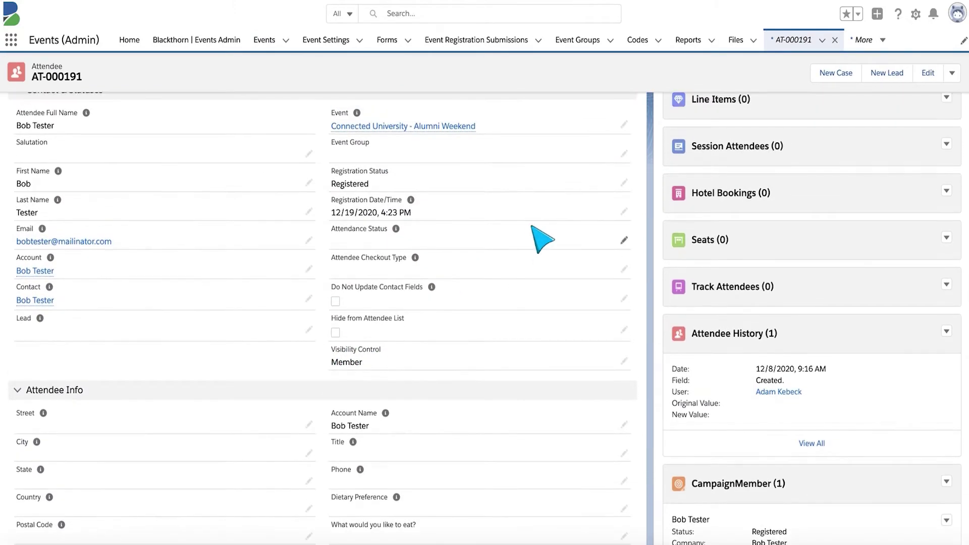
left_click(624, 181)
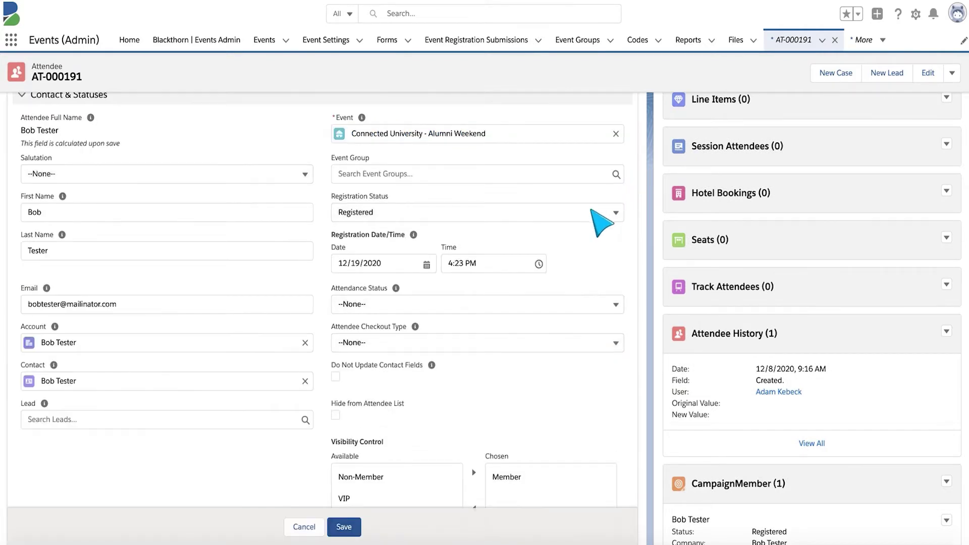
left_click(601, 223)
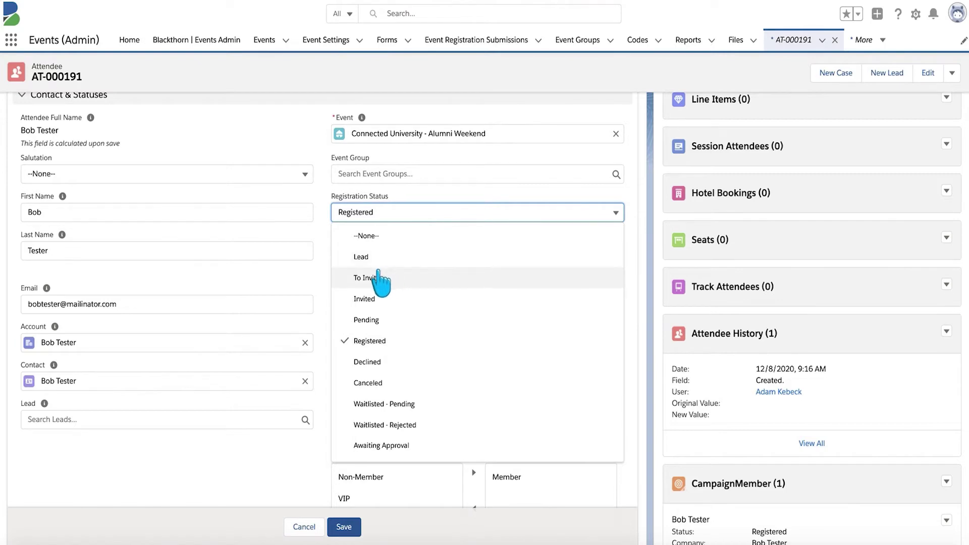
left_click(370, 301)
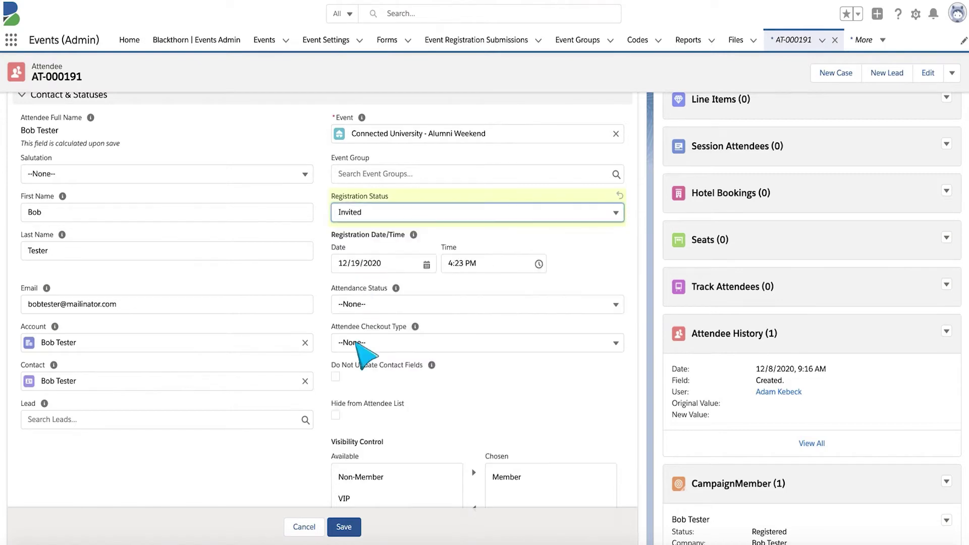
left_click(346, 527)
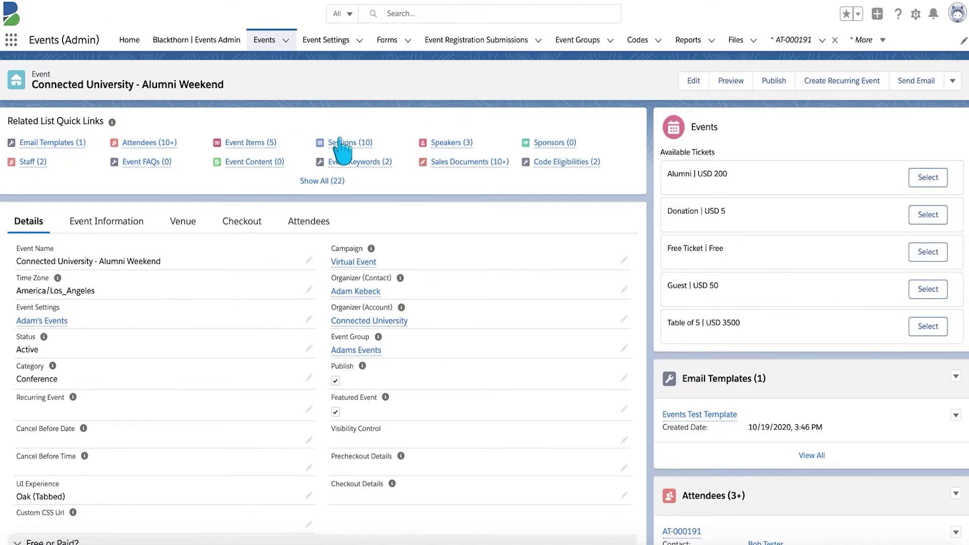
- Preview the event's sessions, then open attendee AT-000191 and scroll down to its AttendeeLink section
left_click(343, 144)
mouse_move(146, 151)
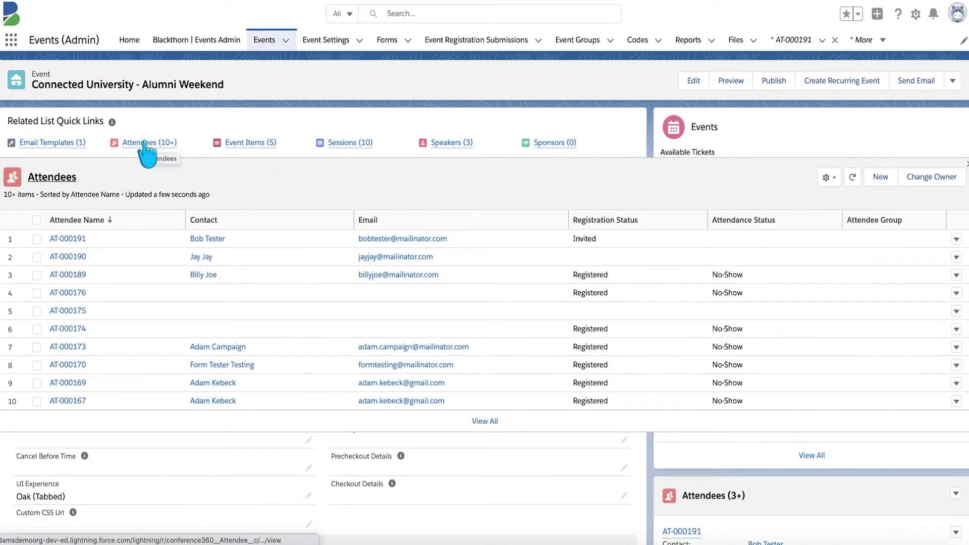
left_click(67, 238)
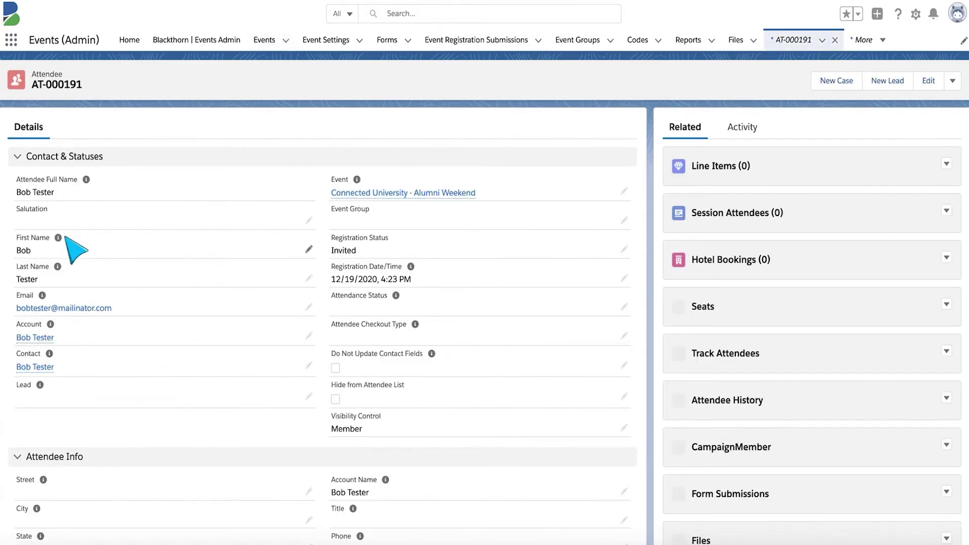
scroll(156, 368, "down", 3)
scroll(154, 370, "down", 5)
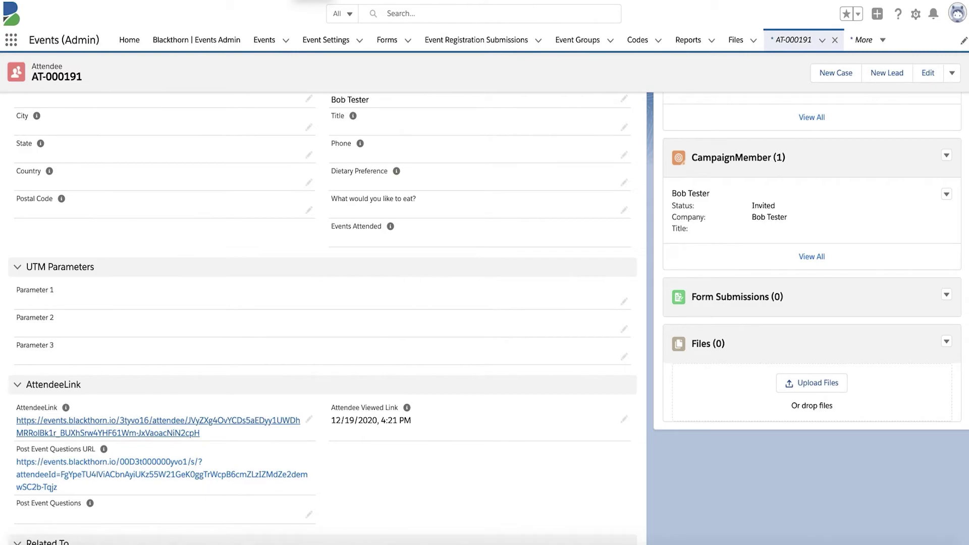
- Open and reload the attendee's AttendeeLink page, then filter its sessions to ALL, then JAN 1
left_click(313, 1)
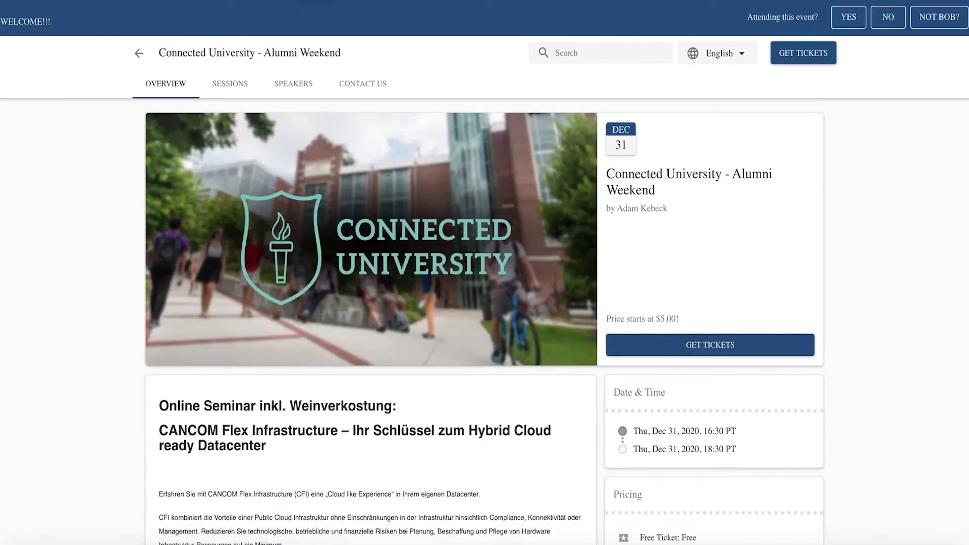
key("super+l")
key("Return")
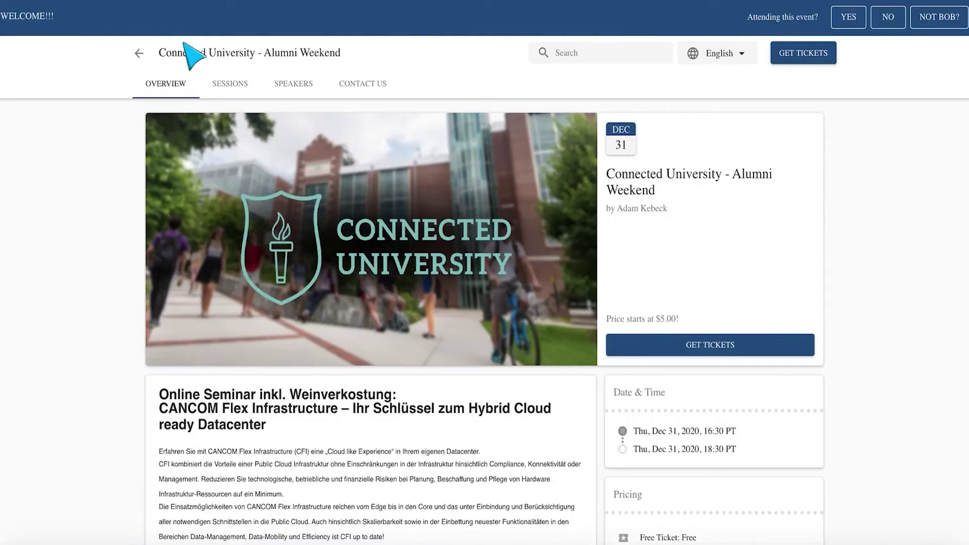
left_click(230, 85)
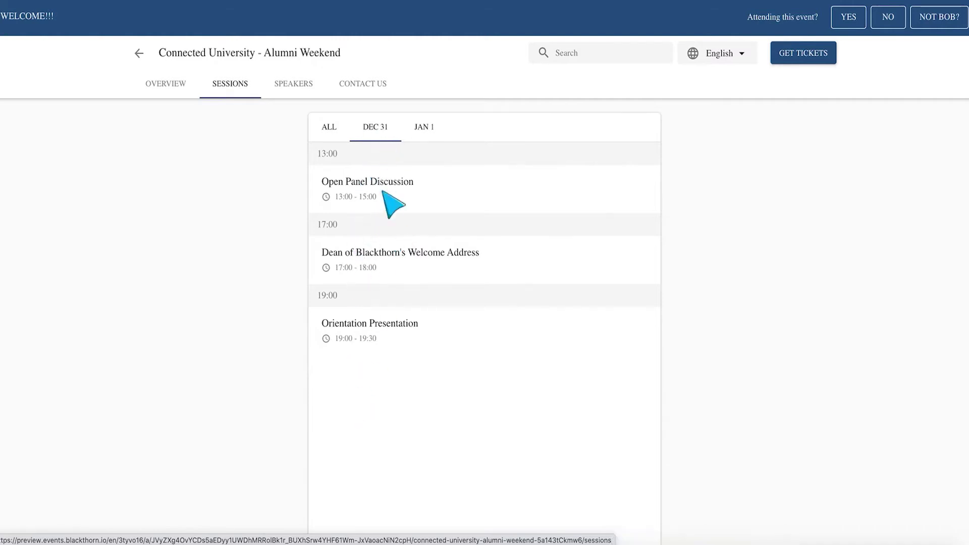
left_click(329, 129)
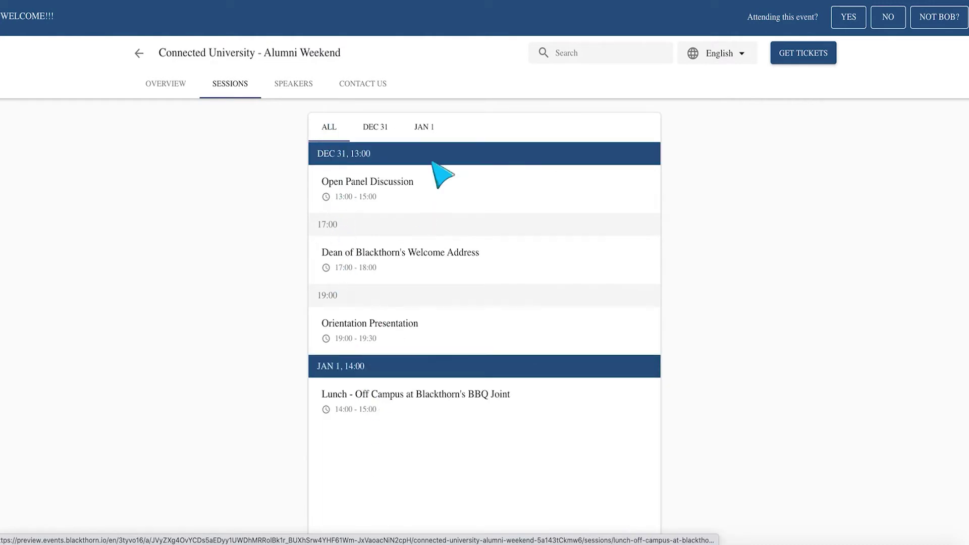
left_click(424, 128)
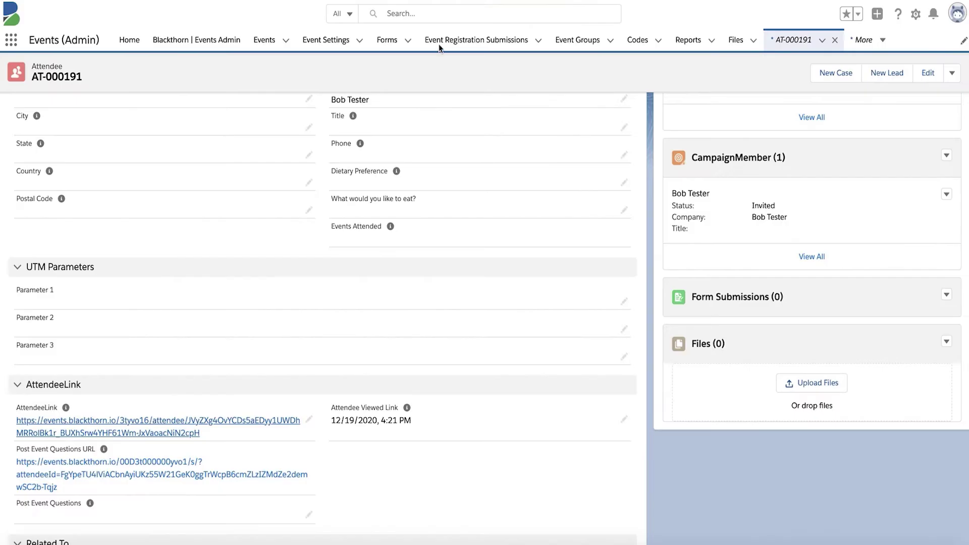
- Set AT-000191's Registration Status picklist to Registered and save the record
scroll(552, 191, "up", 5)
scroll(552, 190, "up", 2)
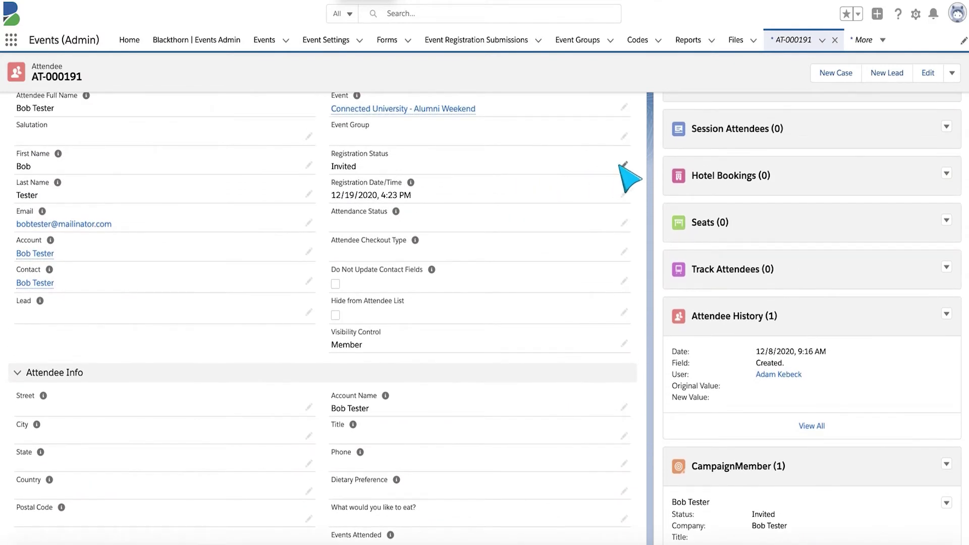
left_click(623, 166)
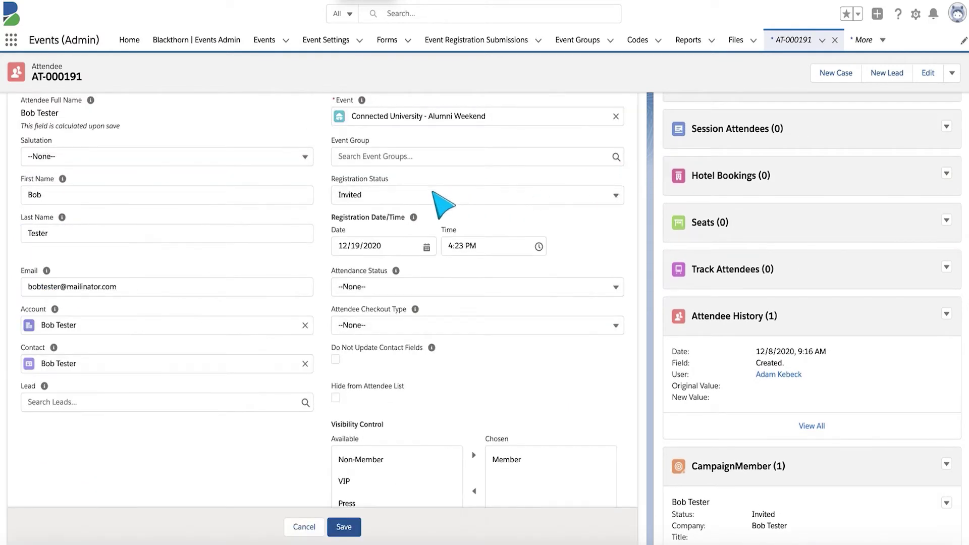
left_click(423, 198)
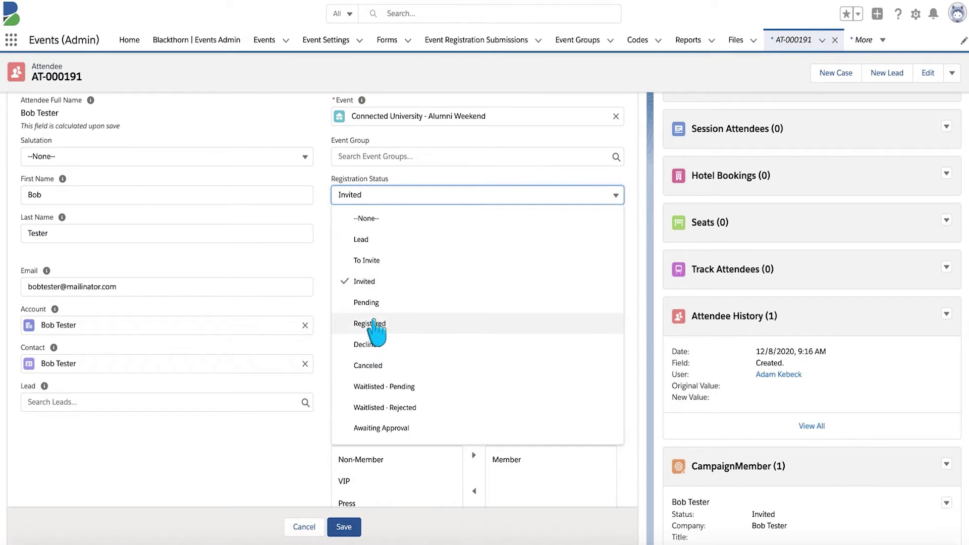
left_click(378, 325)
left_click(342, 527)
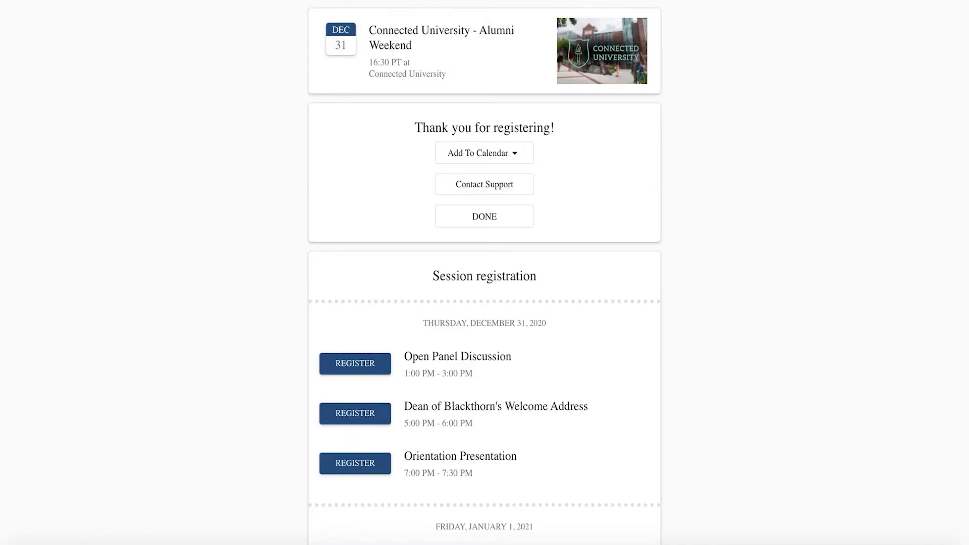
- Scroll down the confirmation page and try REGISTER on the Open Panel Discussion session
scroll(411, 205, "down", 4)
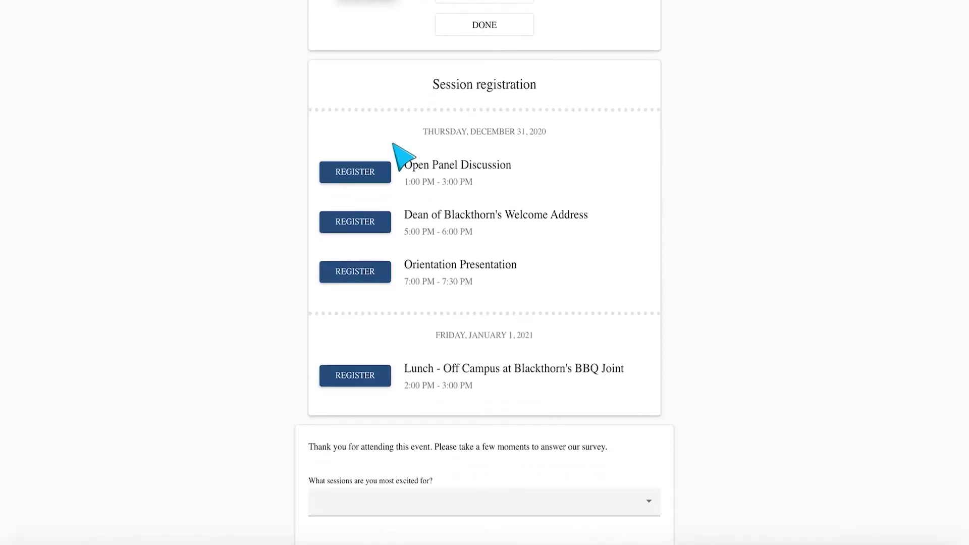
left_click(363, 179)
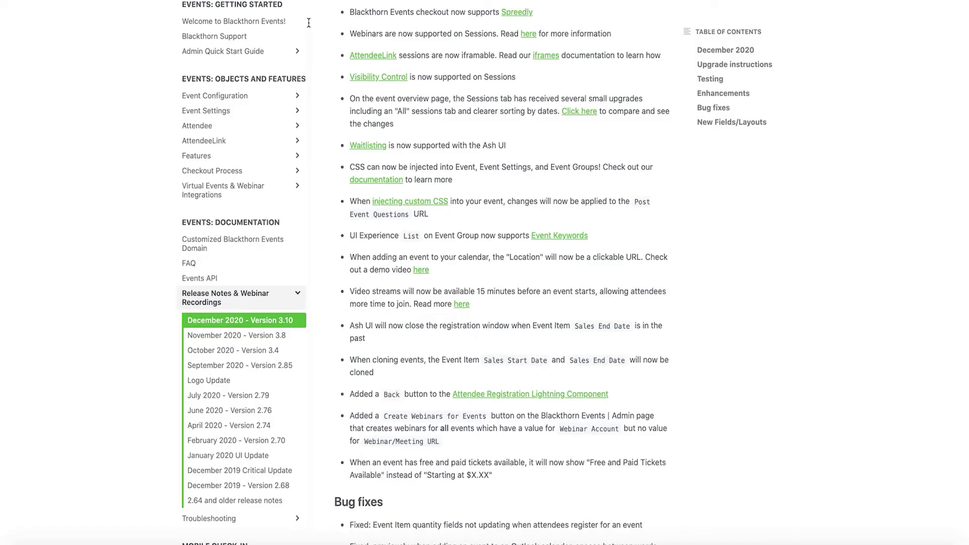
- Scroll down through the December 2020 - Version 3.10 release notes and back up
scroll(419, 93, "down", 1)
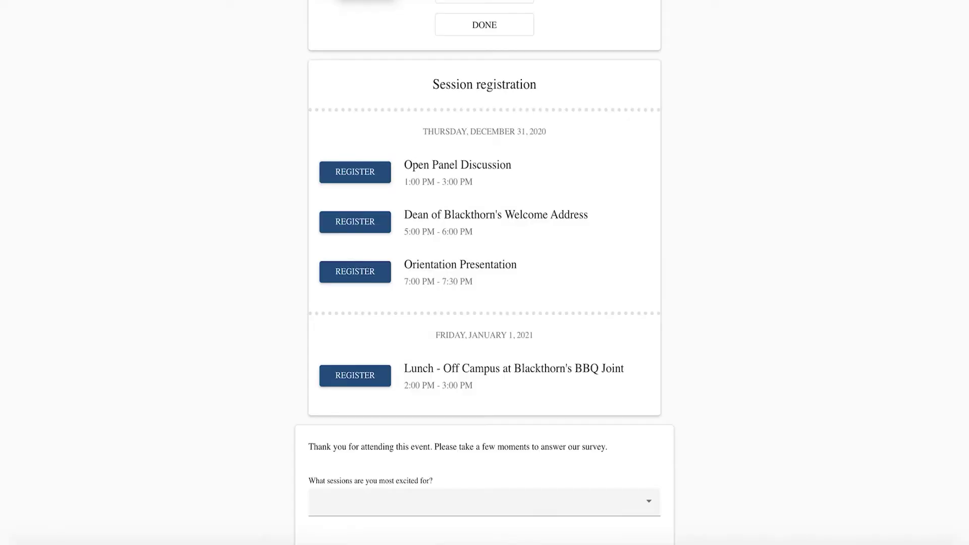
scroll(281, 158, "up", 4)
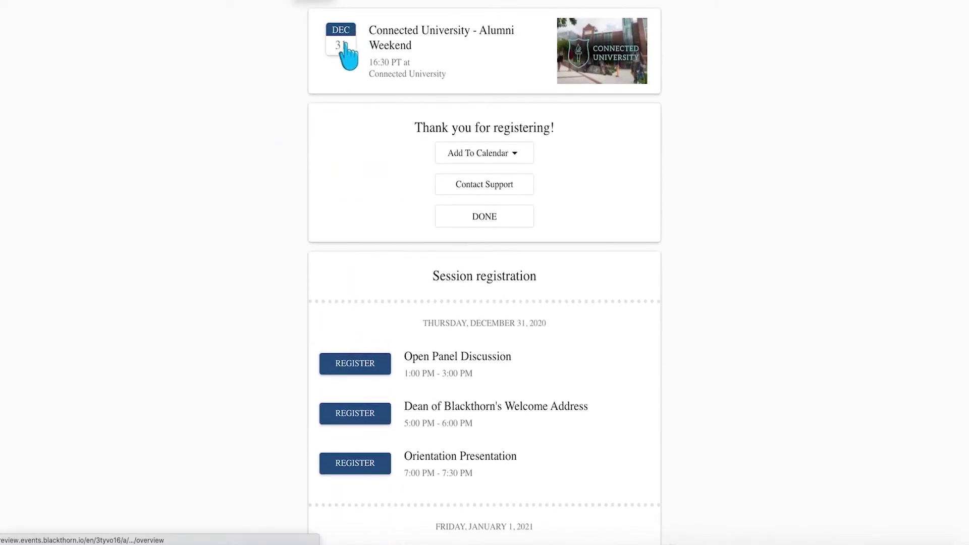
- Return to the event overview and filter its sessions by ALL, DEC 31, JAN 1, DEC 31, ALL
left_click(345, 55)
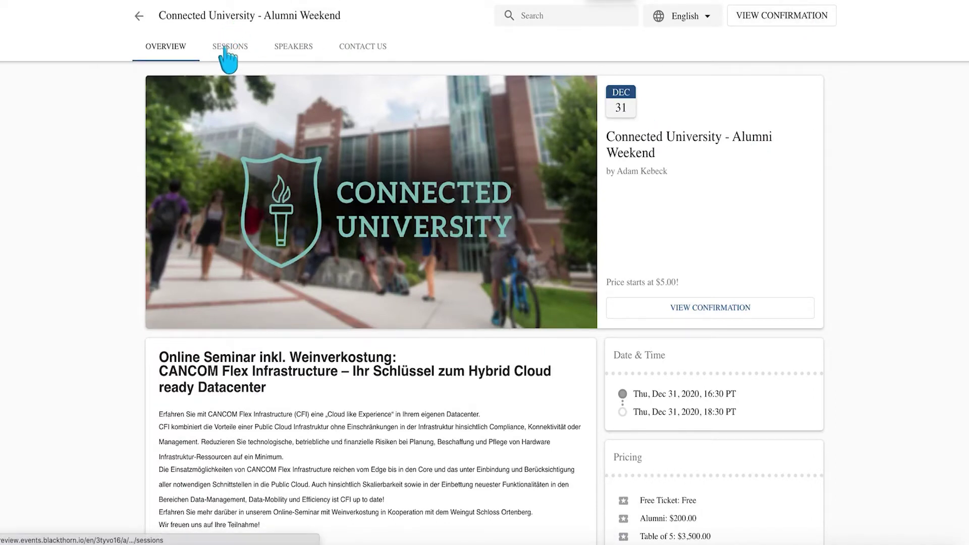
left_click(226, 49)
left_click(326, 90)
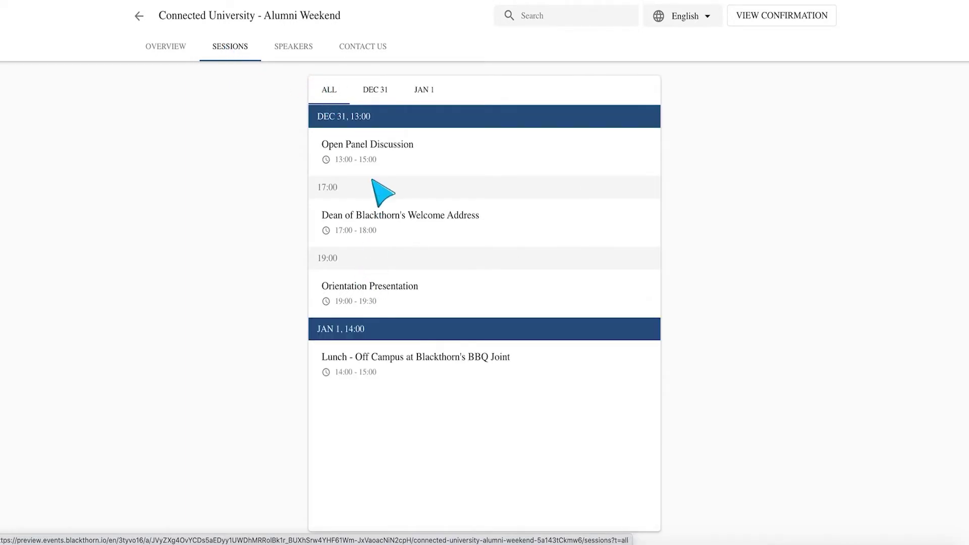
left_click(373, 94)
left_click(426, 96)
left_click(379, 97)
left_click(329, 93)
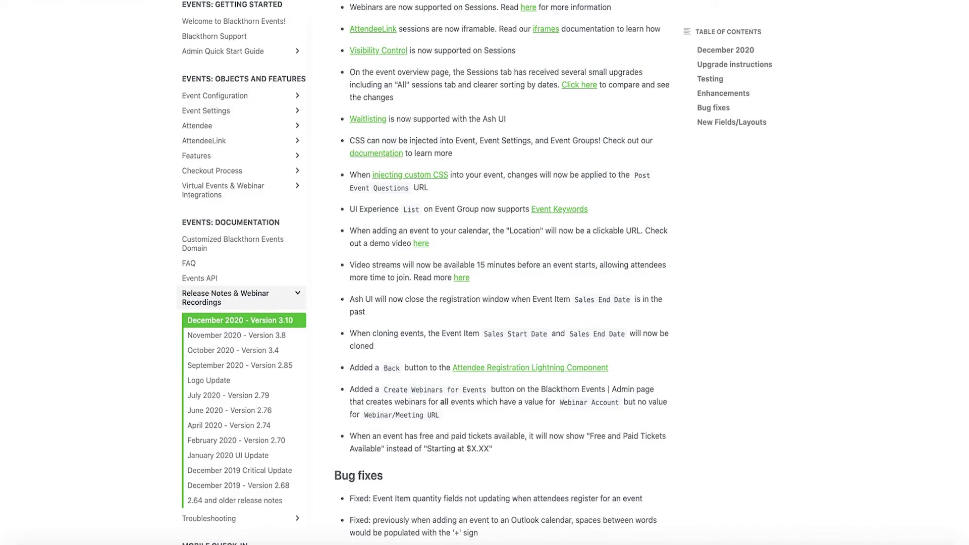
scroll(454, 162, "down", 1)
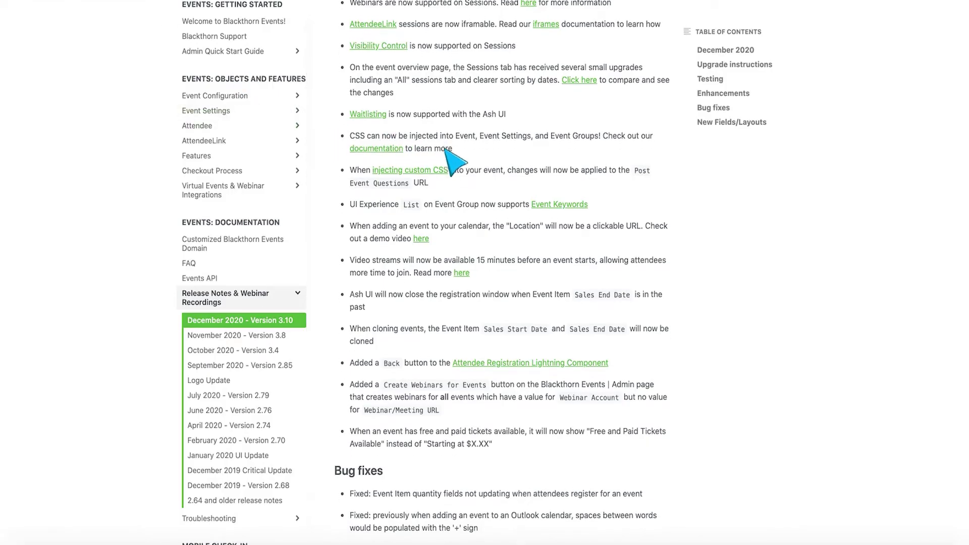
- Scroll further down the December 2020 release notes
scroll(455, 162, "down", 3)
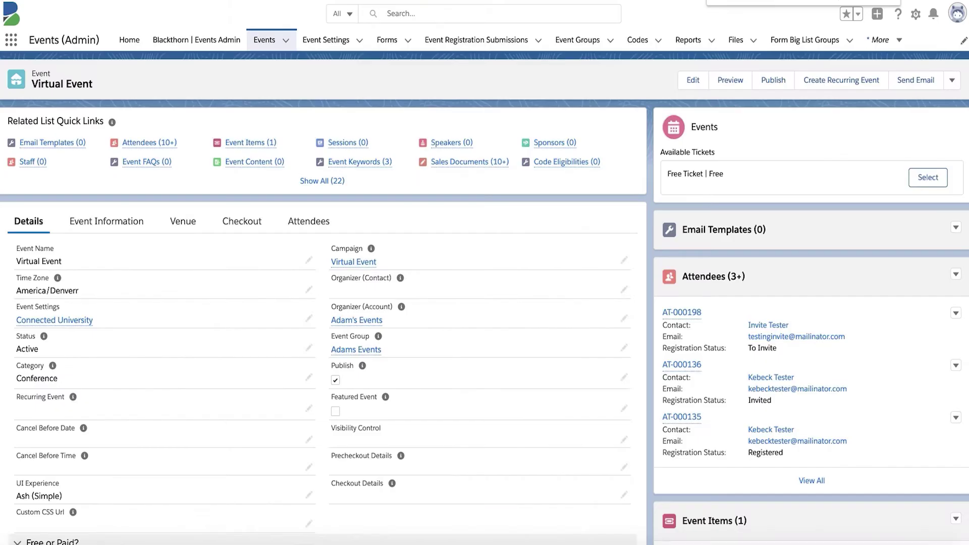
scroll(256, 255, "down", 7)
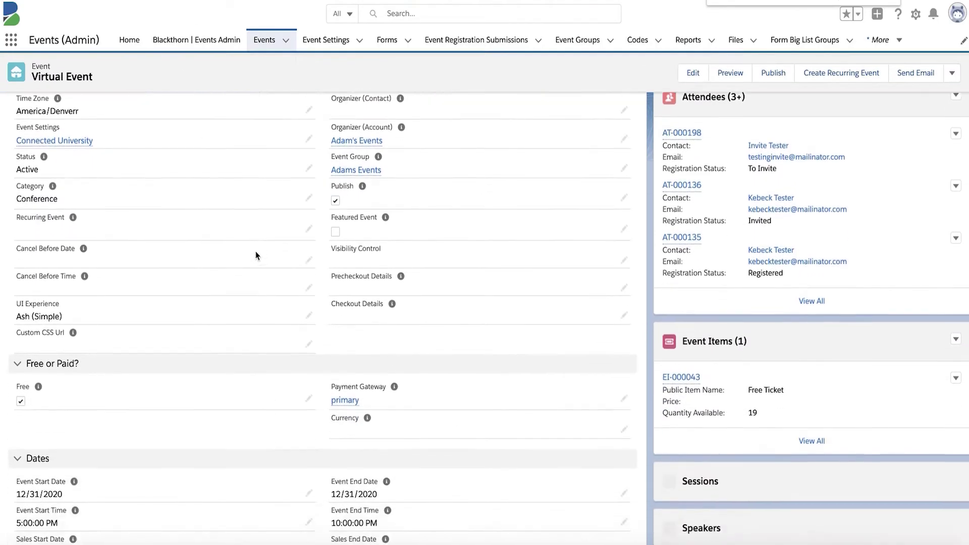
scroll(256, 256, "down", 8)
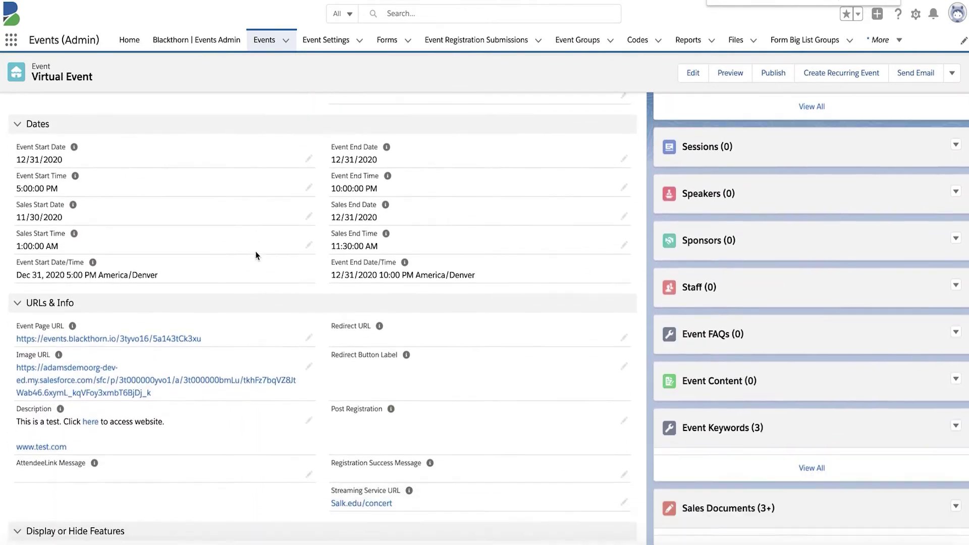
scroll(256, 255, "down", 8)
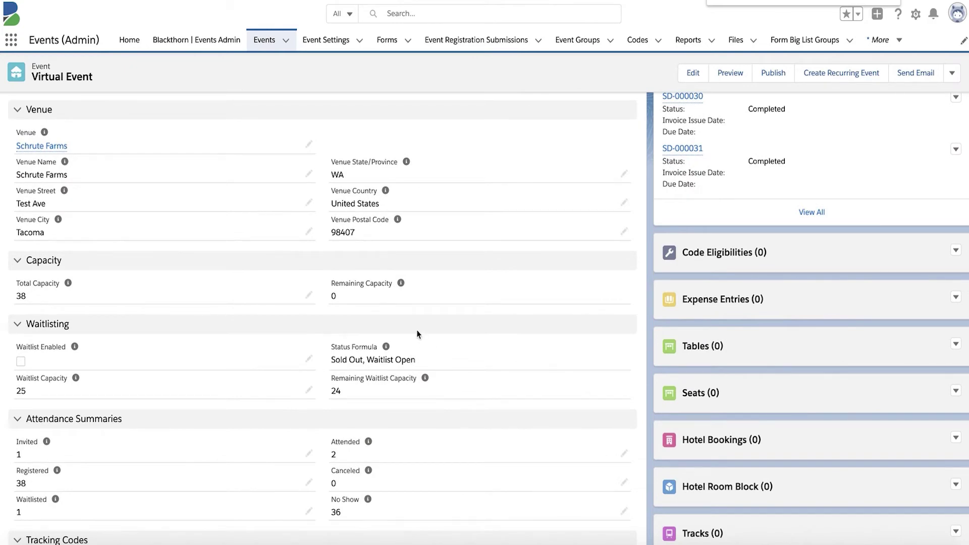
scroll(274, 270, "up", 5)
scroll(274, 271, "up", 14)
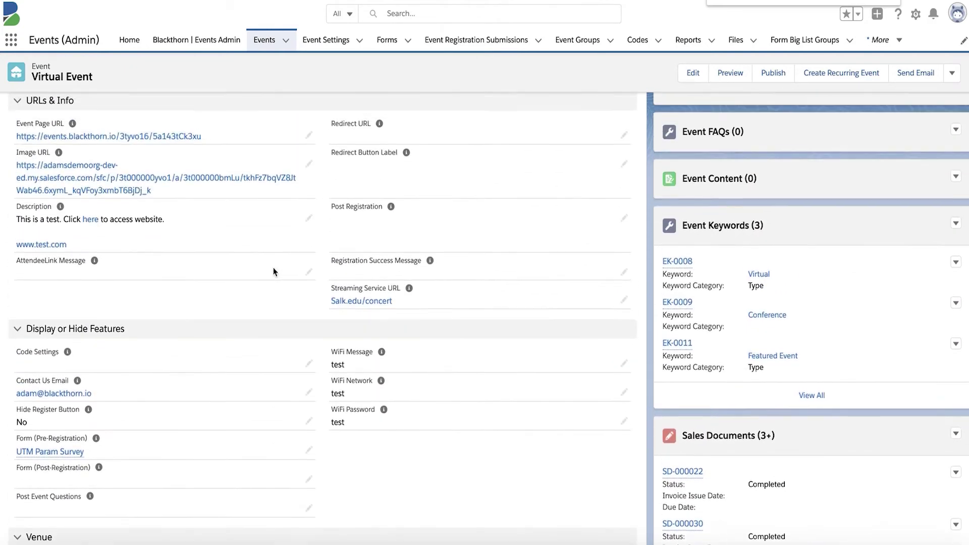
scroll(274, 272, "up", 5)
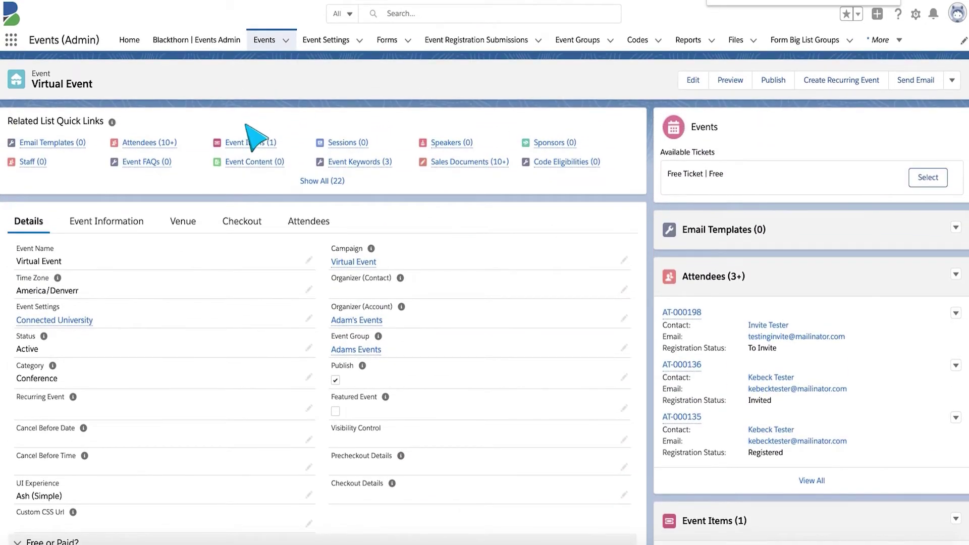
- Open the Free Ticket event item EI-000043 and scroll down its record
mouse_move(247, 143)
left_click(63, 239)
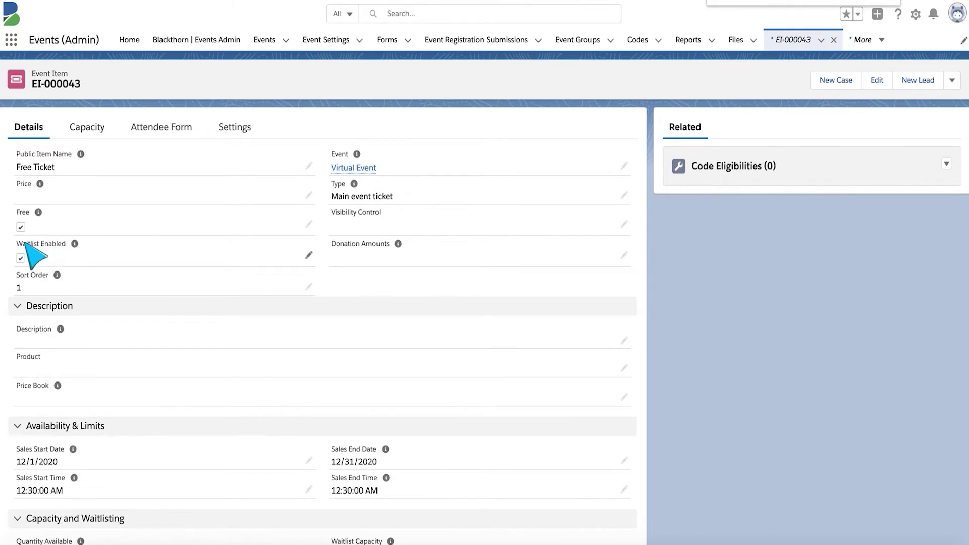
scroll(280, 351, "down", 5)
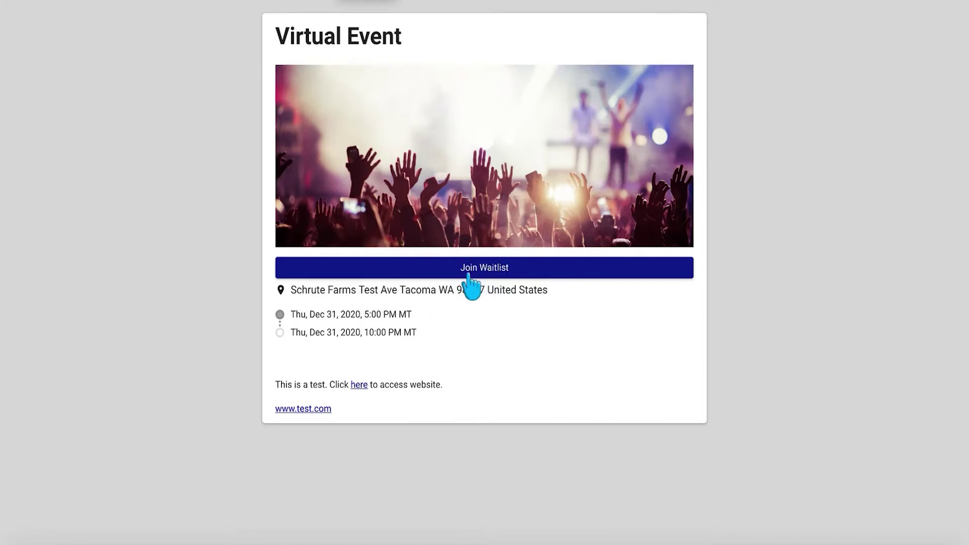
- Join the Free Ticket waitlist and save one attendee with autofilled name and e-mail
left_click(481, 267)
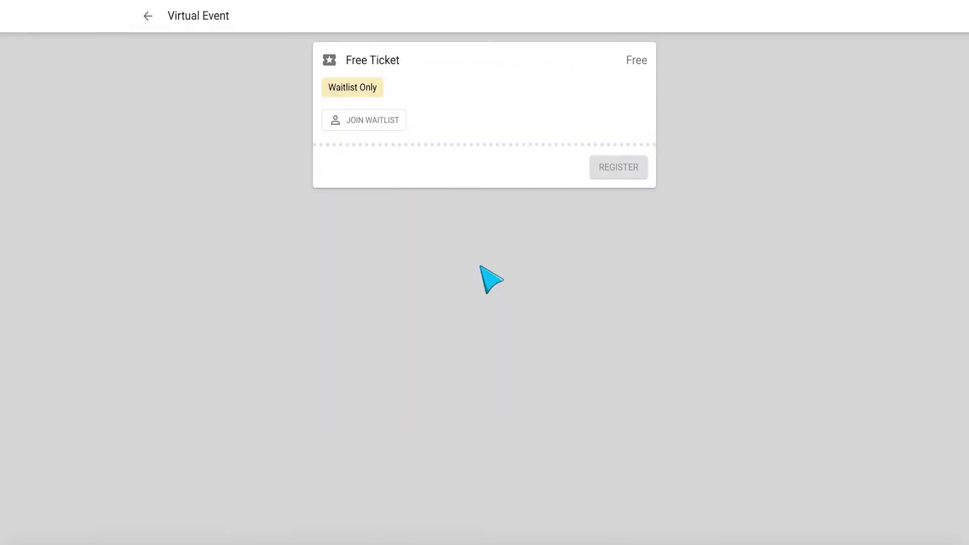
left_click(359, 120)
left_click(417, 149)
left_click(383, 168)
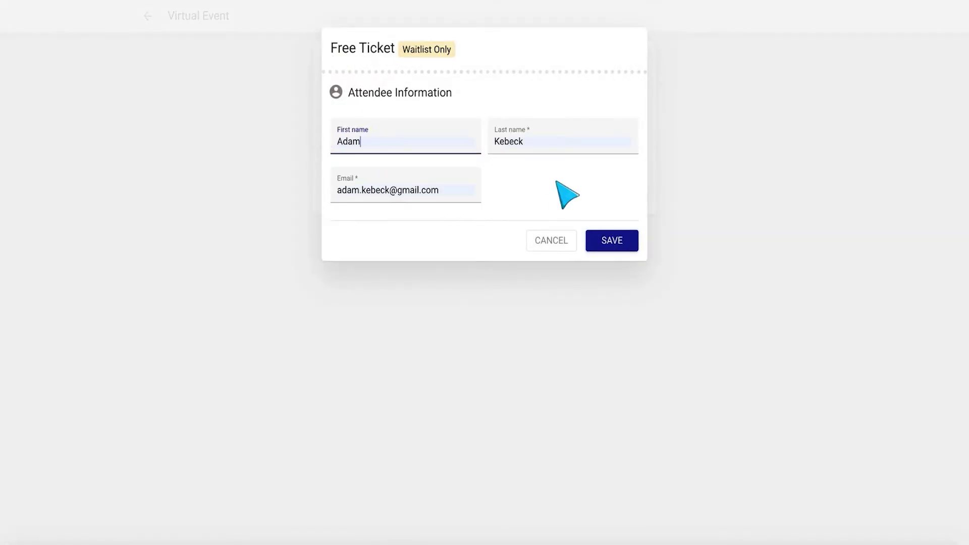
left_click(615, 241)
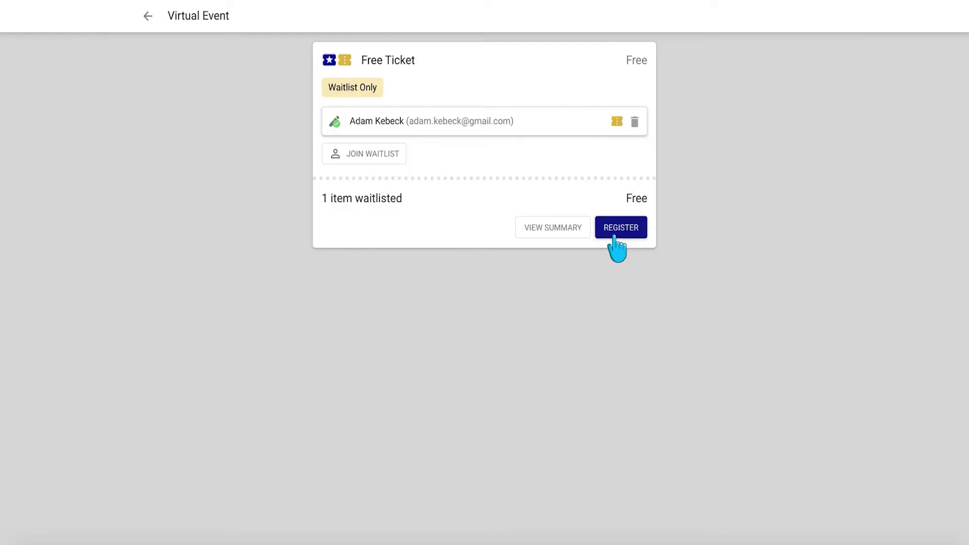
- Check out, complete the free waitlist registration, and finish with DONE
left_click(620, 236)
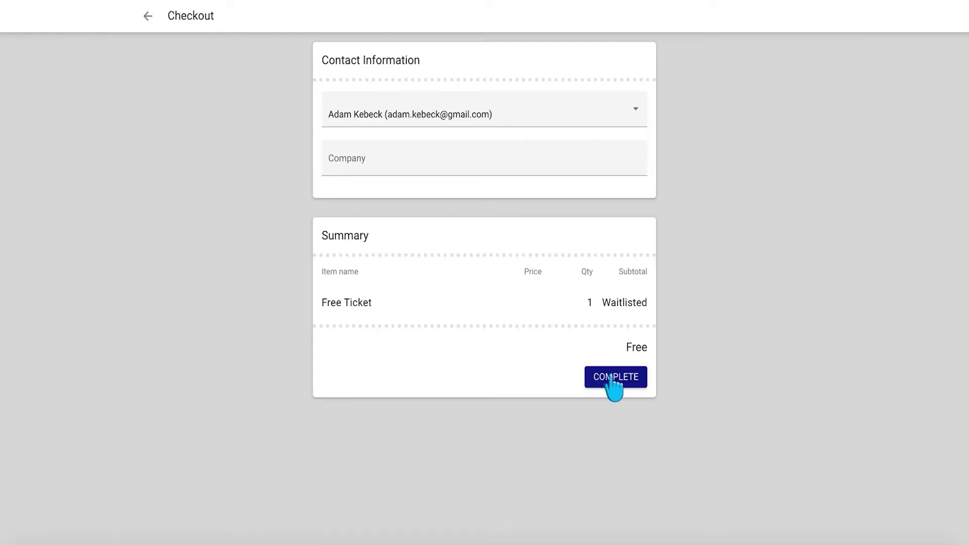
left_click(612, 377)
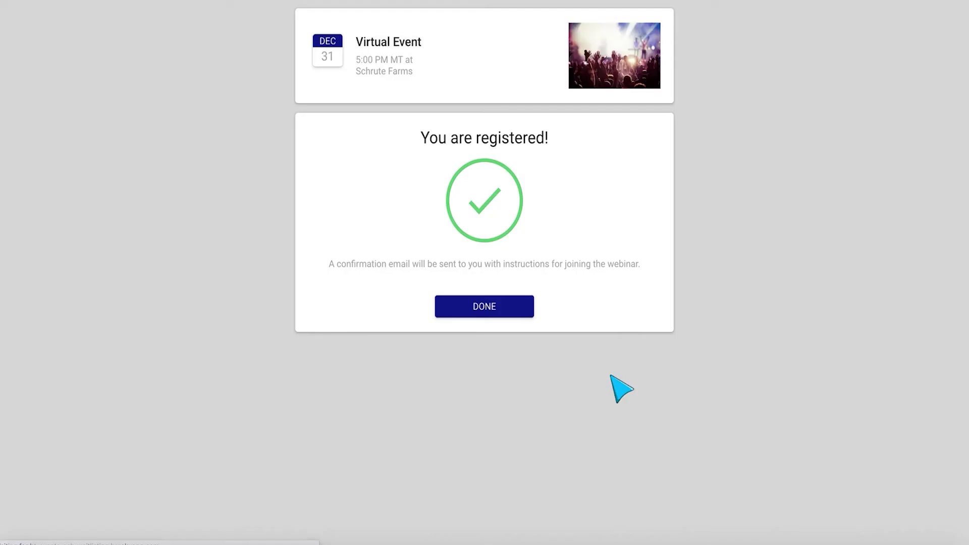
left_click(466, 311)
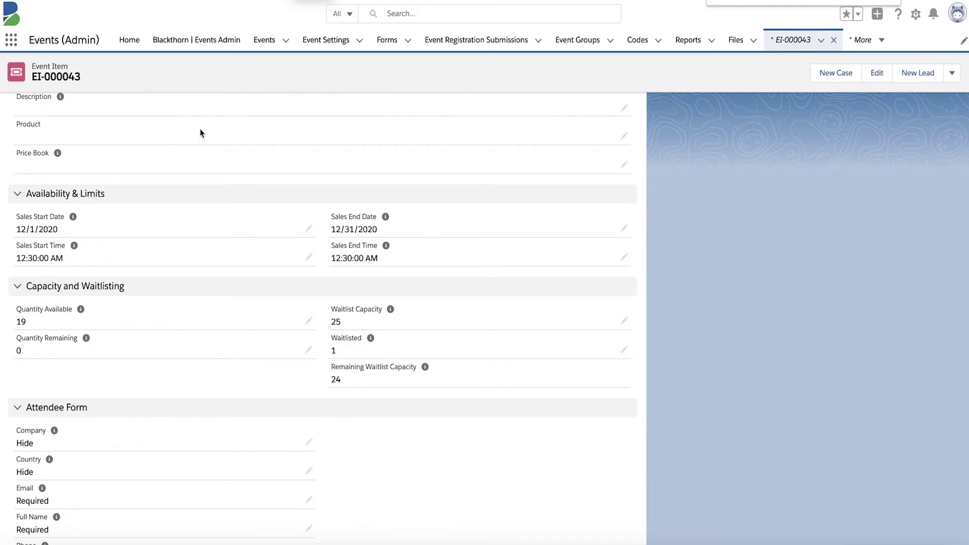
- On EI-000043, follow the Event field's Virtual Event link to the parent record
scroll(239, 167, "up", 3)
scroll(239, 167, "up", 2)
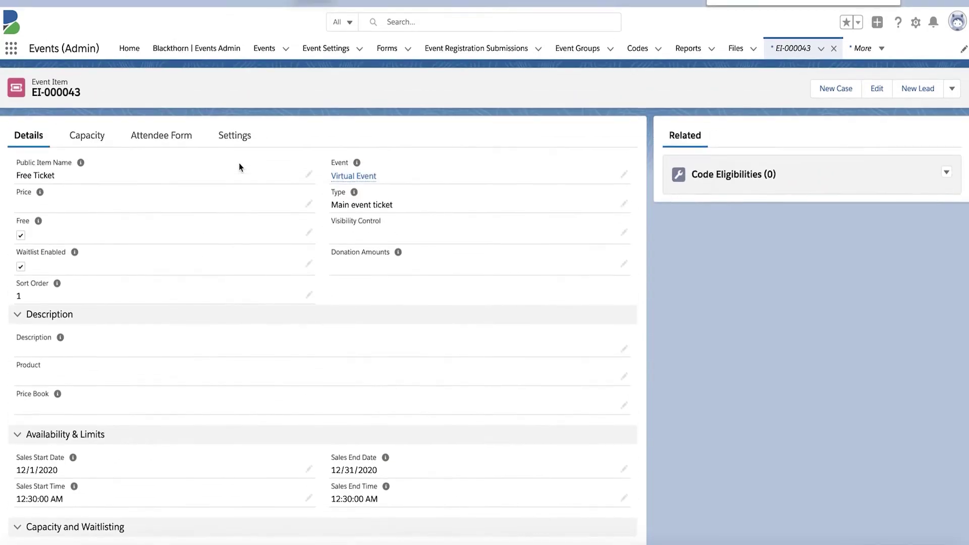
left_click(353, 168)
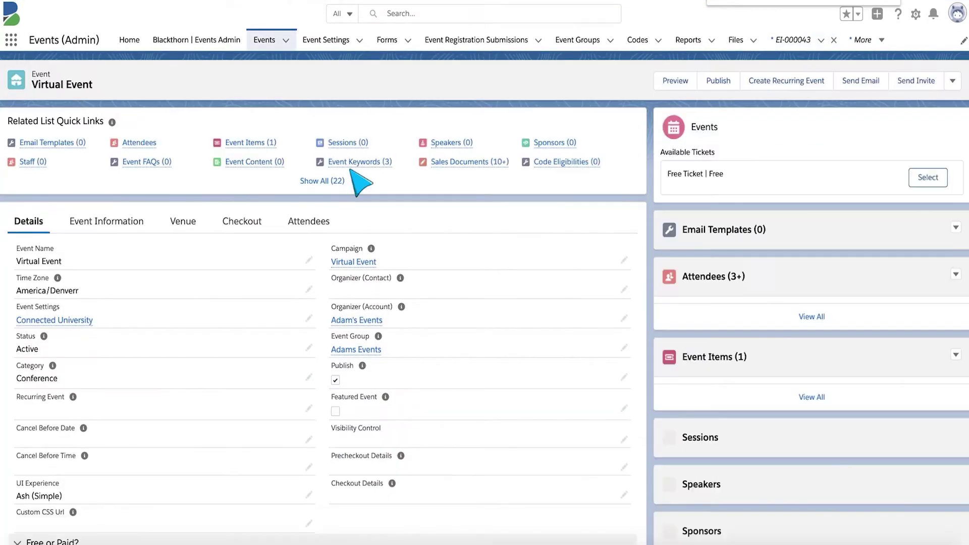
mouse_move(146, 143)
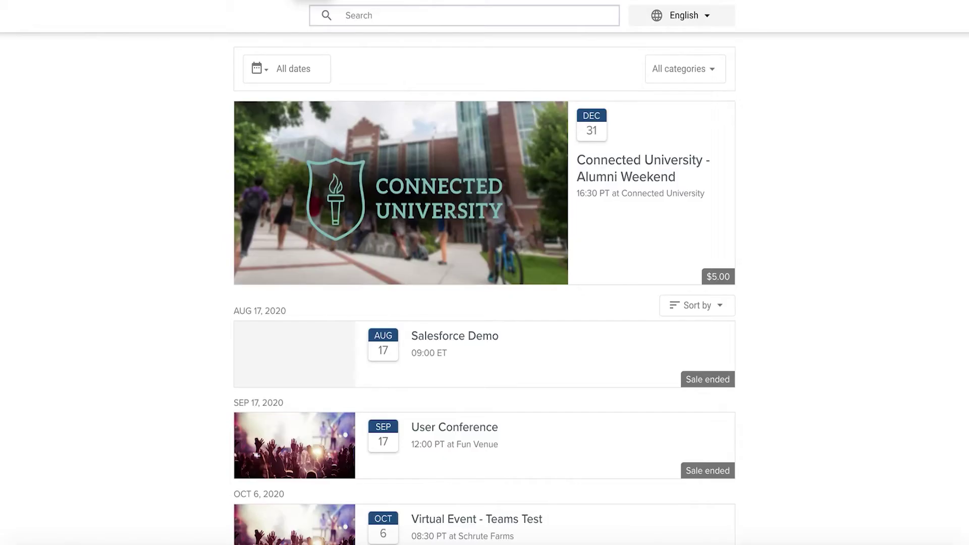
- Preview the Dunder Mifflin Golf Tournament Fundraiser page, then return to the public events list
scroll(524, 341, "down", 15)
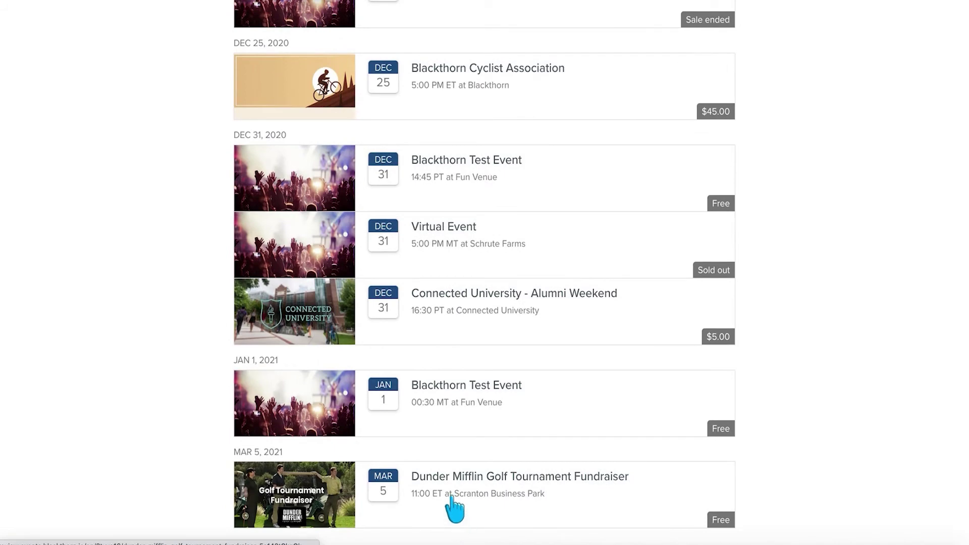
left_click(455, 508)
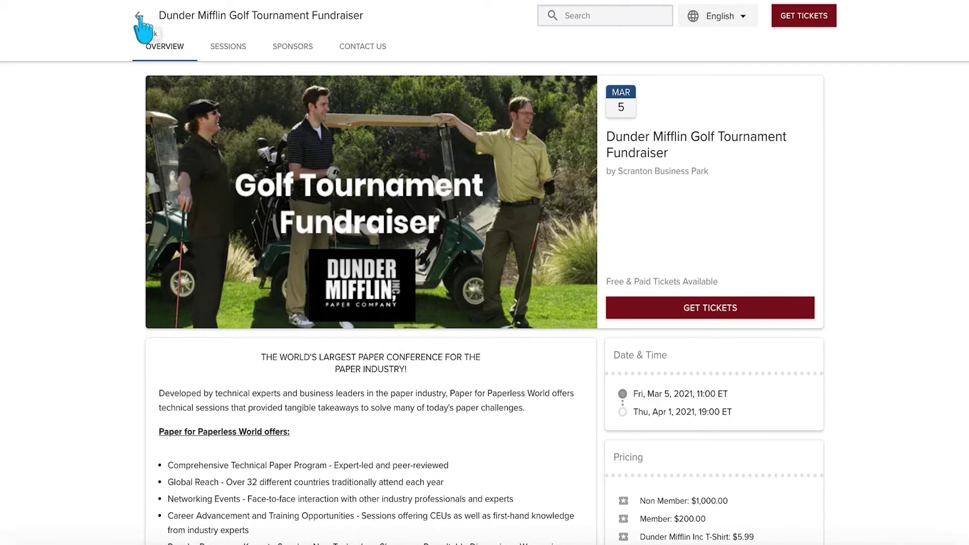
left_click(140, 17)
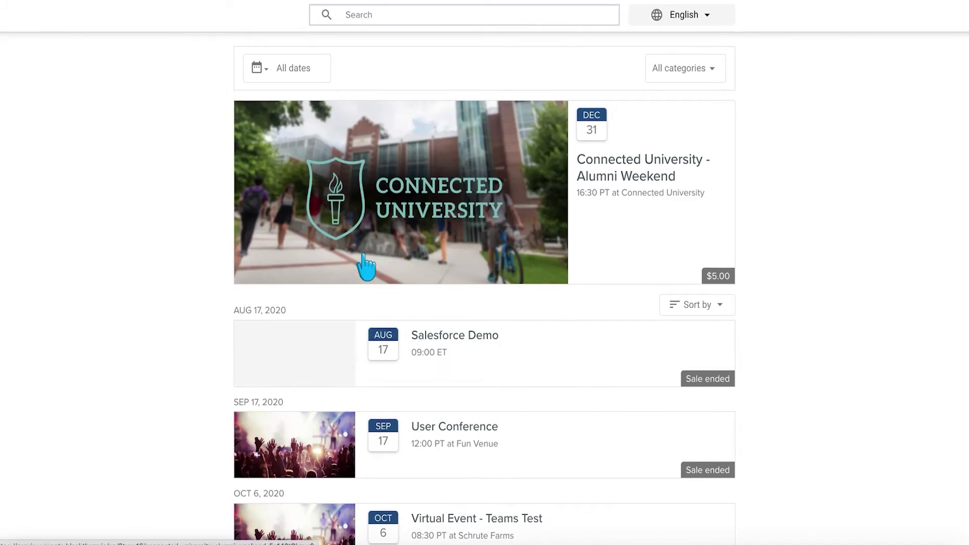
- Preview the Virtual Event - Teams Test page, then return to the events list
scroll(363, 266, "down", 3)
left_click(463, 366)
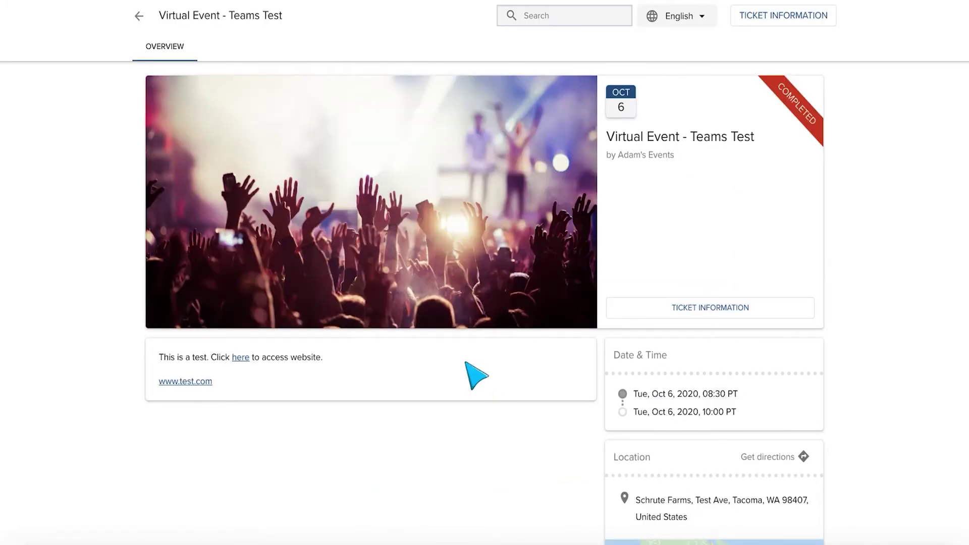
left_click(138, 17)
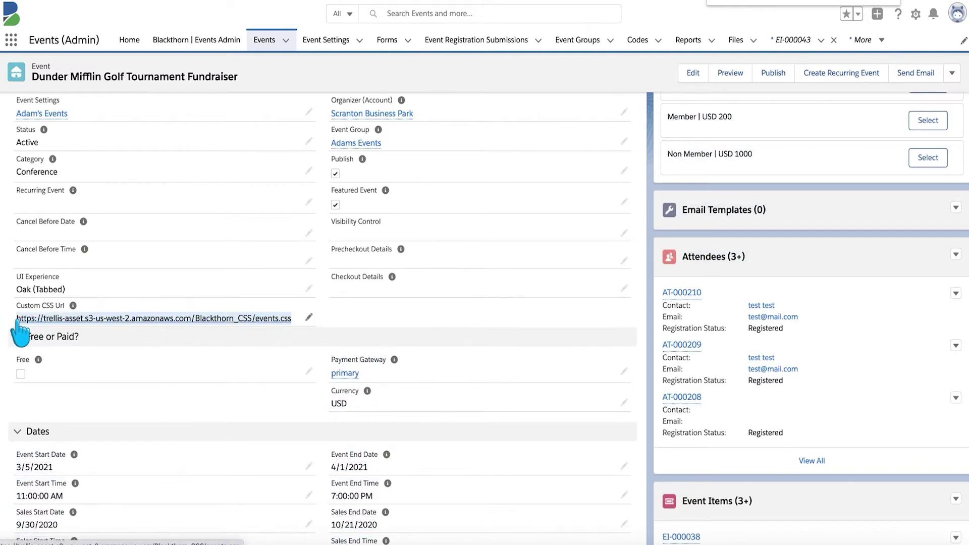
- Paste the Blackthorn_CSS/events.css address into Adams Events' Custom CSS Url and save it
scroll(161, 325, "up", 2)
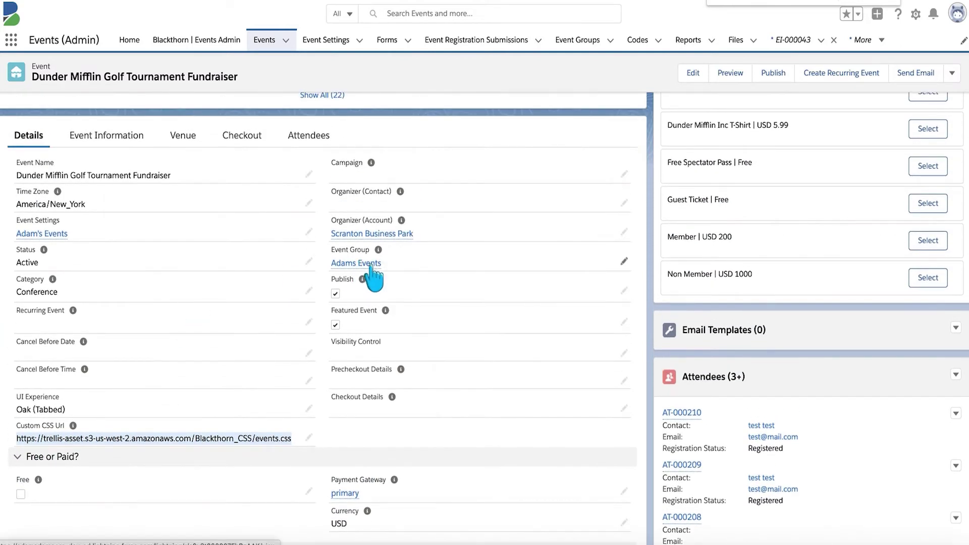
left_click(366, 264)
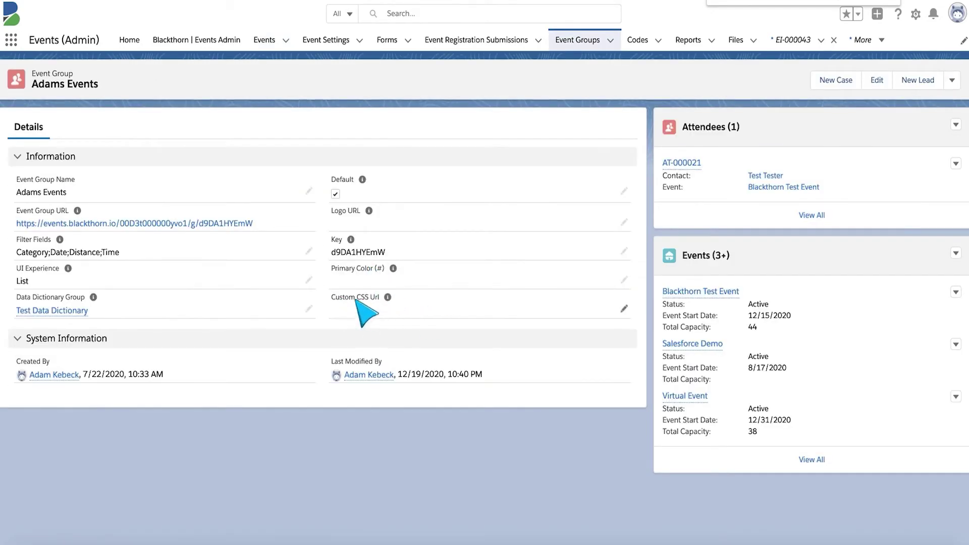
left_click(624, 309)
type("https://trellis-asset.s3-us-west-2.amazonaws.com/Blackthorn_CSS/events.css")
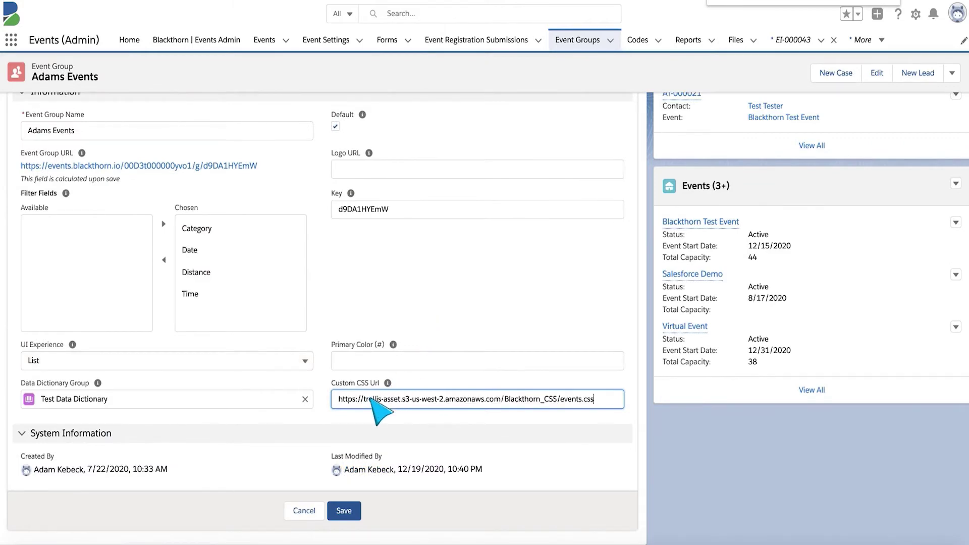
left_click(348, 513)
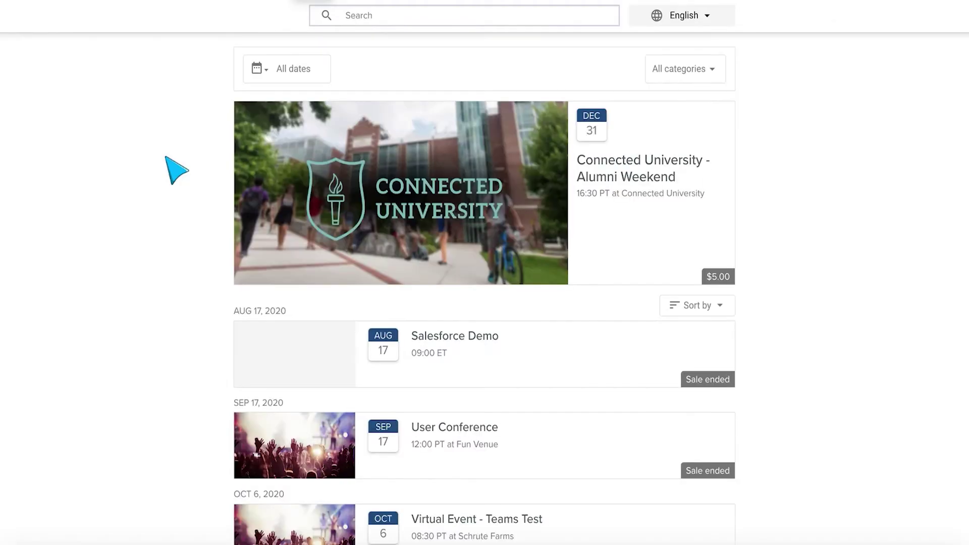
- View the waitlisted Blackthorn Virtual Event page, then open another event card from the listing
scroll(594, 281, "down", 4)
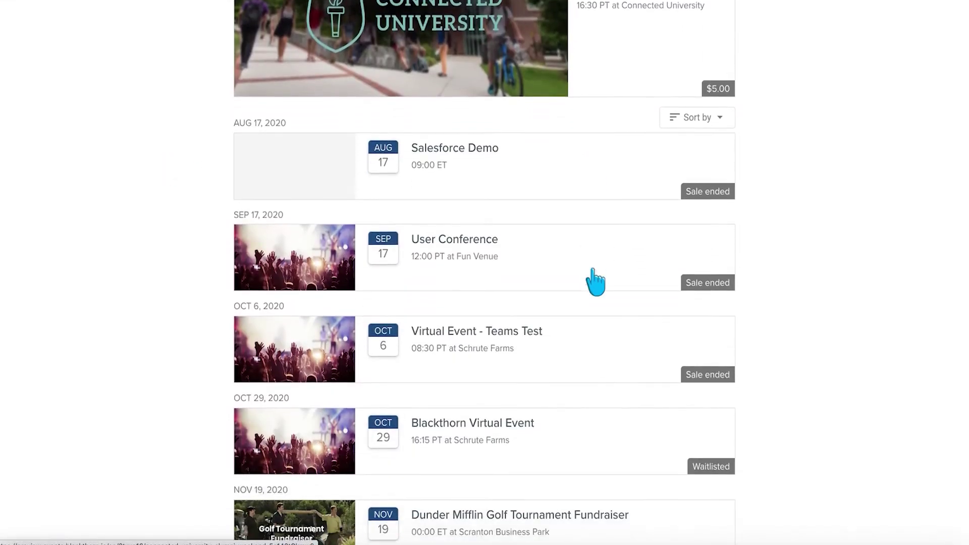
scroll(529, 359, "down", 1)
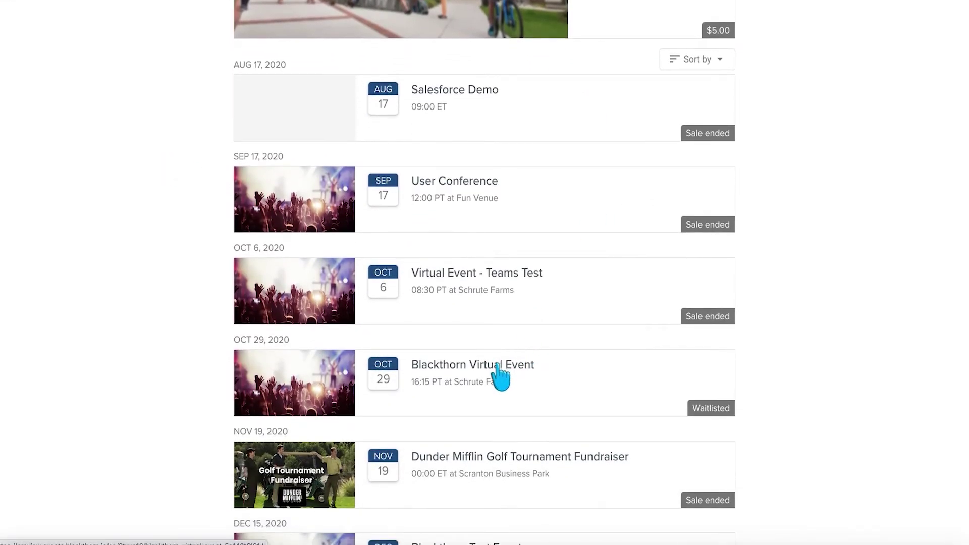
left_click(498, 369)
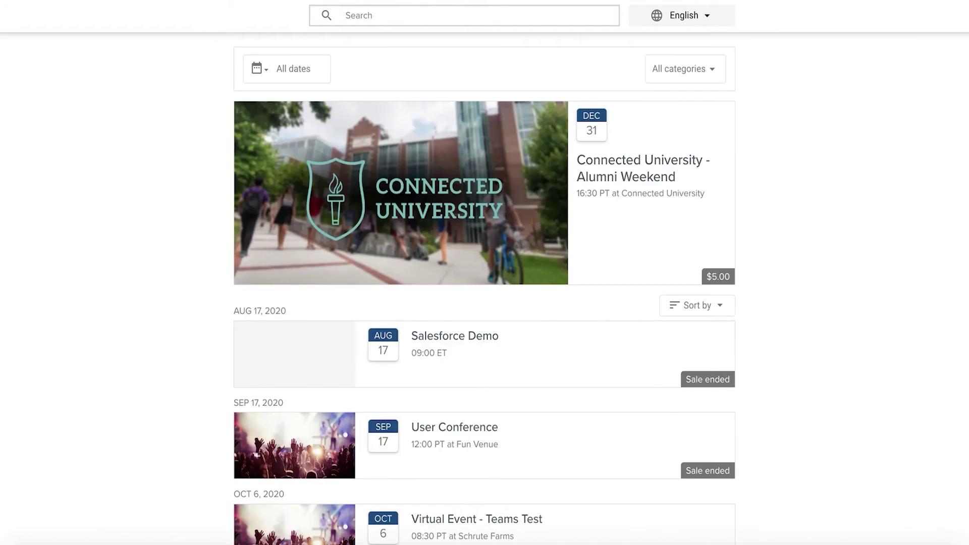
scroll(322, 222, "down", 8)
scroll(322, 222, "down", 2)
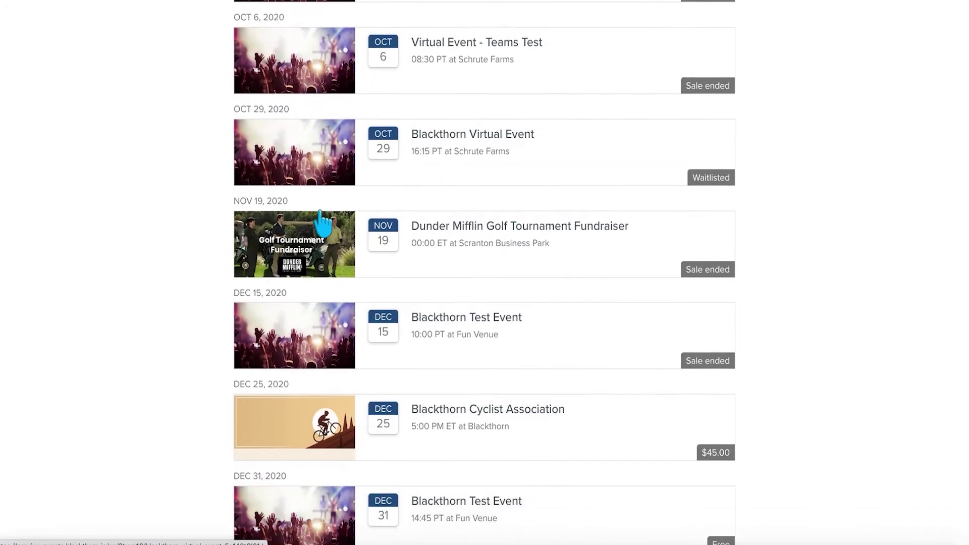
left_click(479, 407)
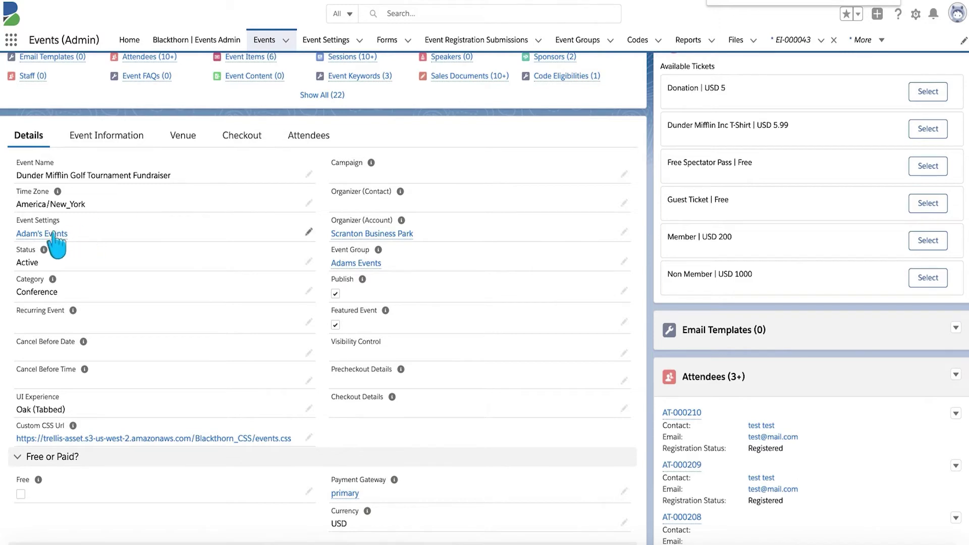
- Find Custom CSS Url in Adam's Events settings, paste the events.css address, and save
mouse_move(46, 236)
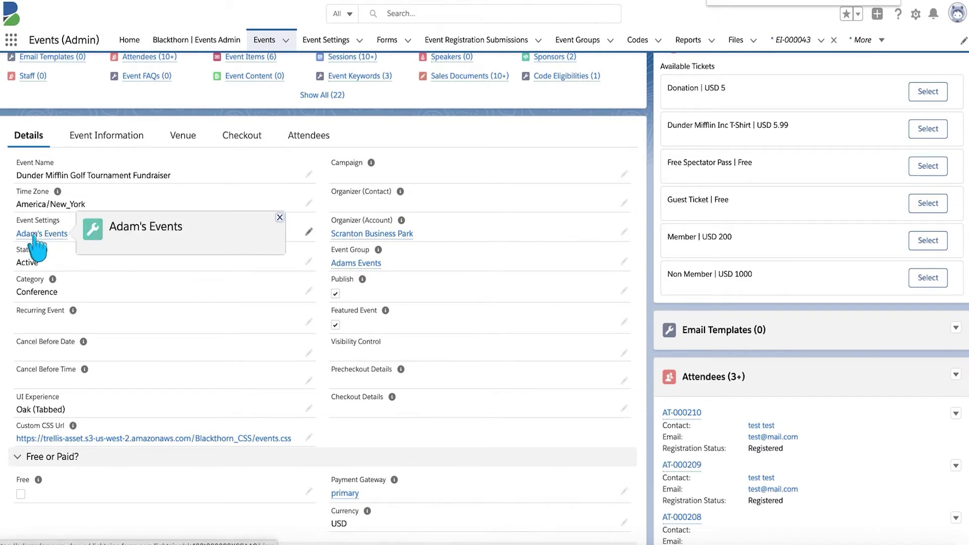
left_click(34, 236)
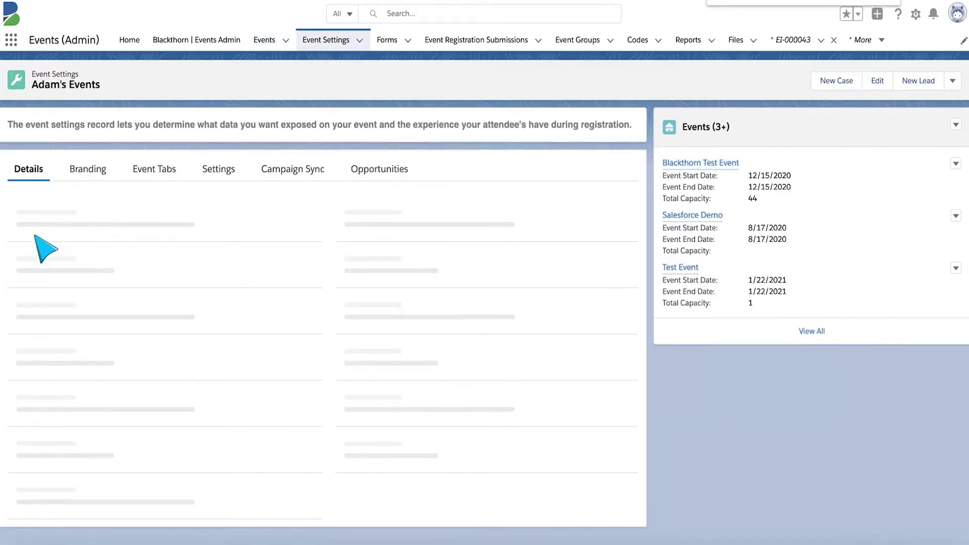
scroll(277, 359, "down", 4)
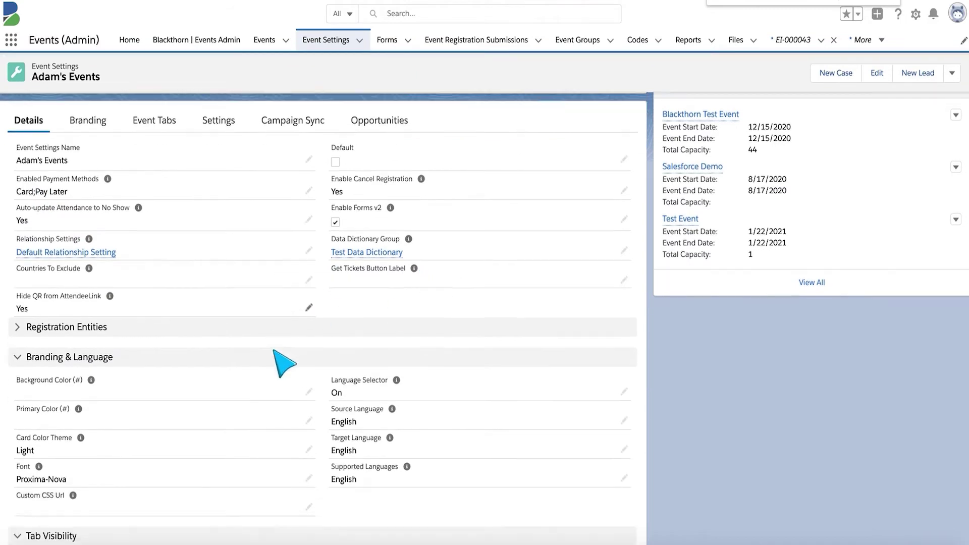
scroll(276, 356, "down", 9)
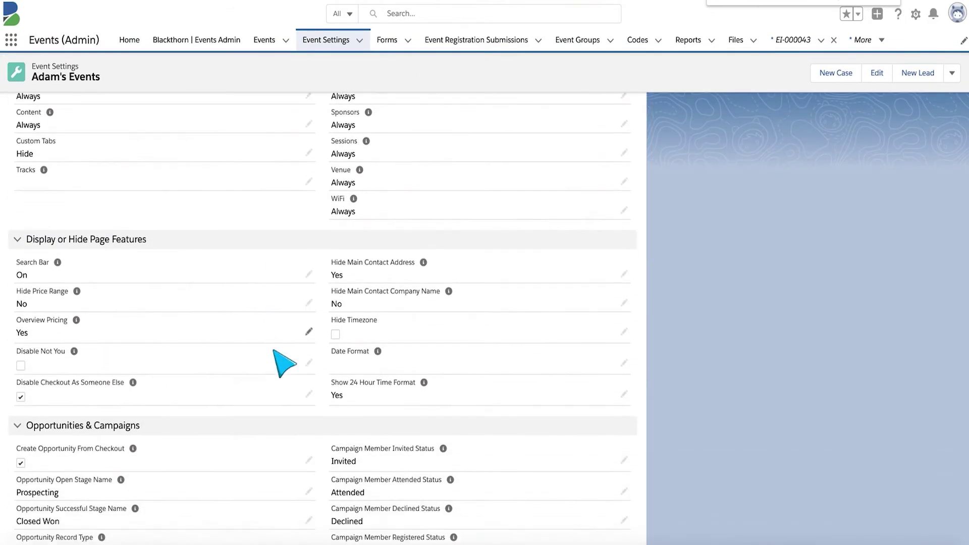
scroll(285, 364, "down", 2)
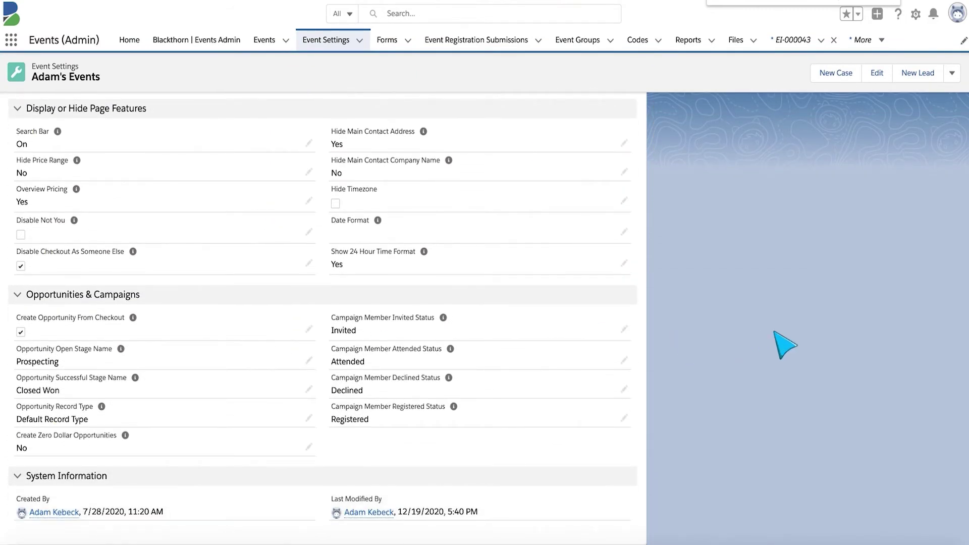
type("css")
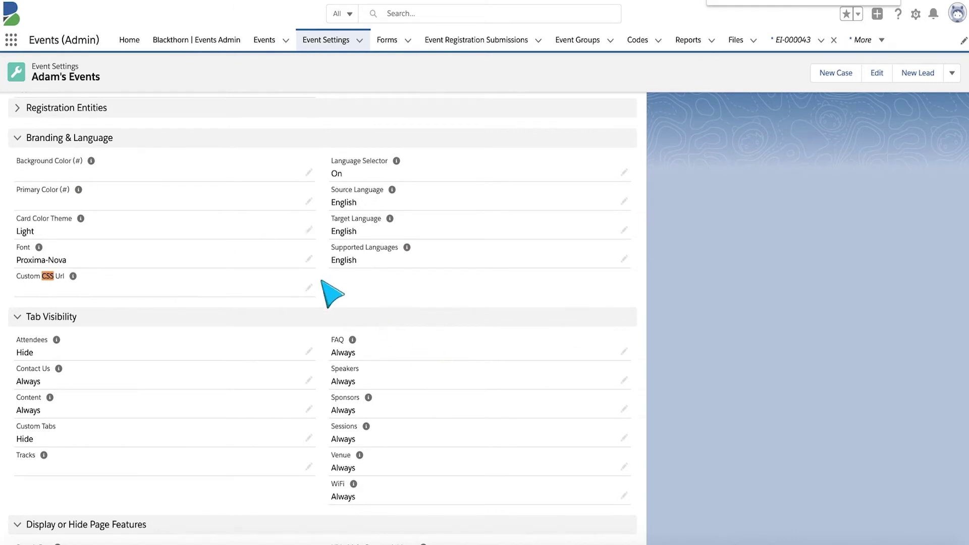
left_click(309, 286)
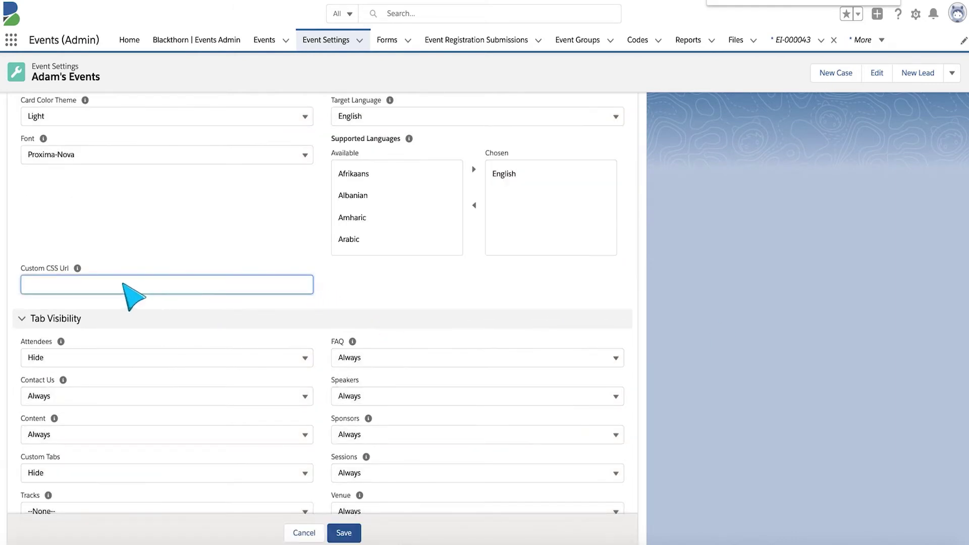
type("https://trellis-asset.s3-us-west-2.amazonaws.com/Blackthorn_CSS/events.css")
left_click(346, 533)
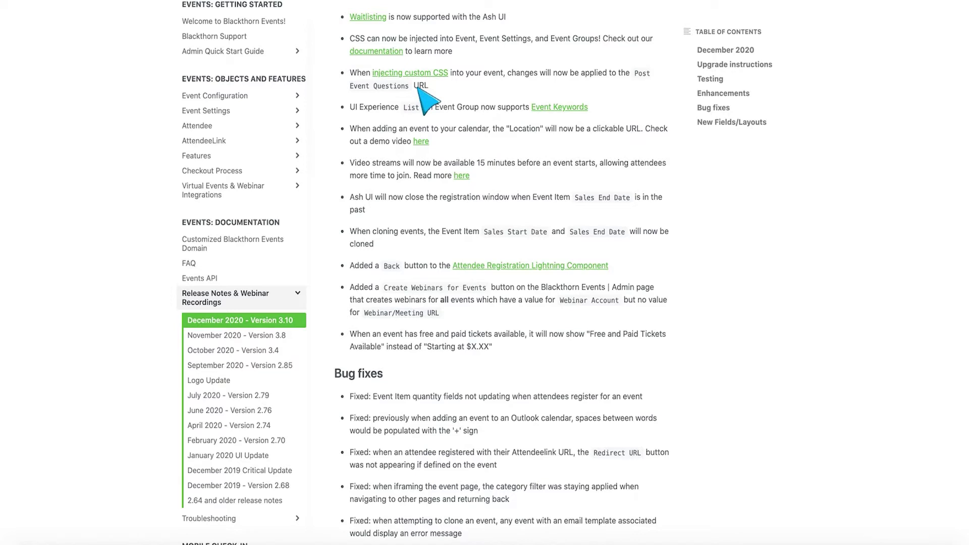
scroll(490, 93, "down", 1)
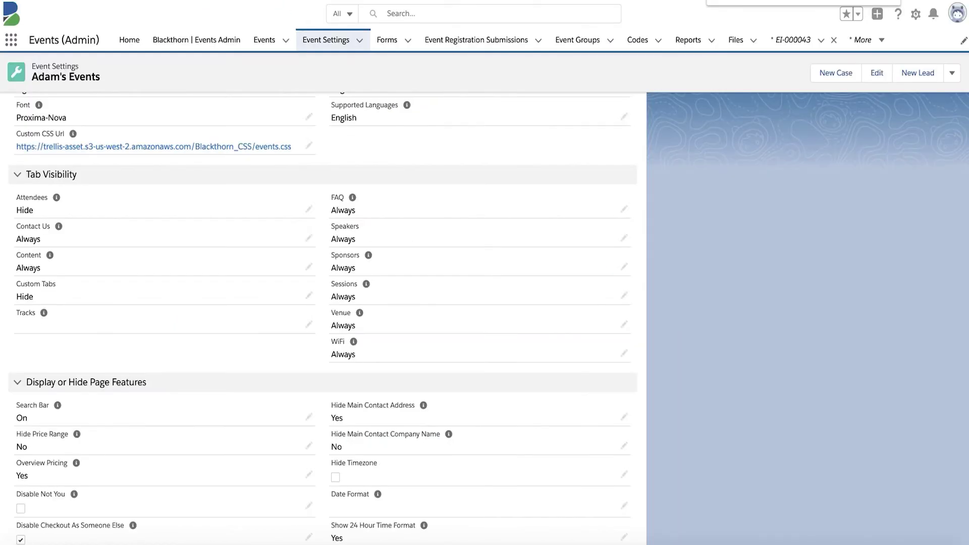
- Confirm Adams Events' saved events.css Custom CSS Url, then go back to the Dunder Mifflin fundraiser record
scroll(184, 238, "up", 5)
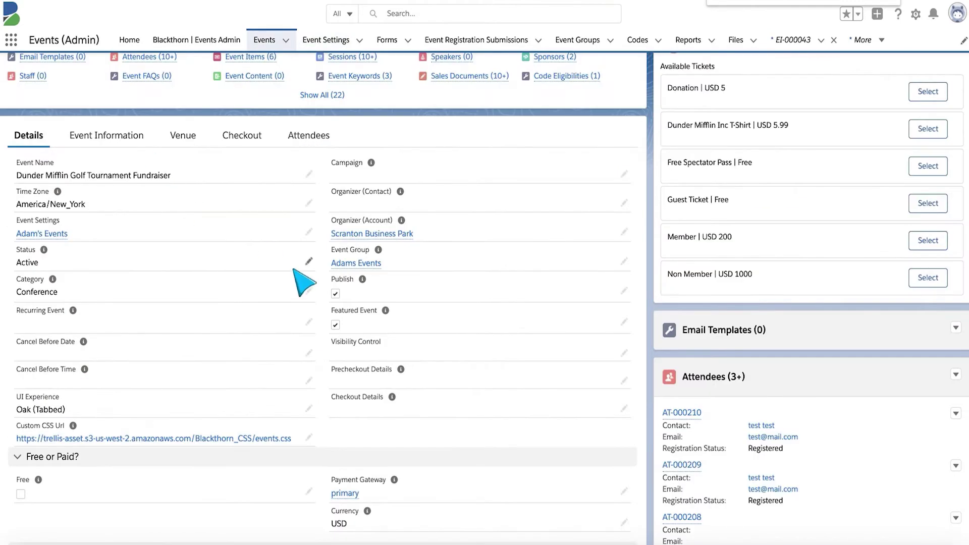
scroll(433, 280, "down", 1)
left_click(357, 208)
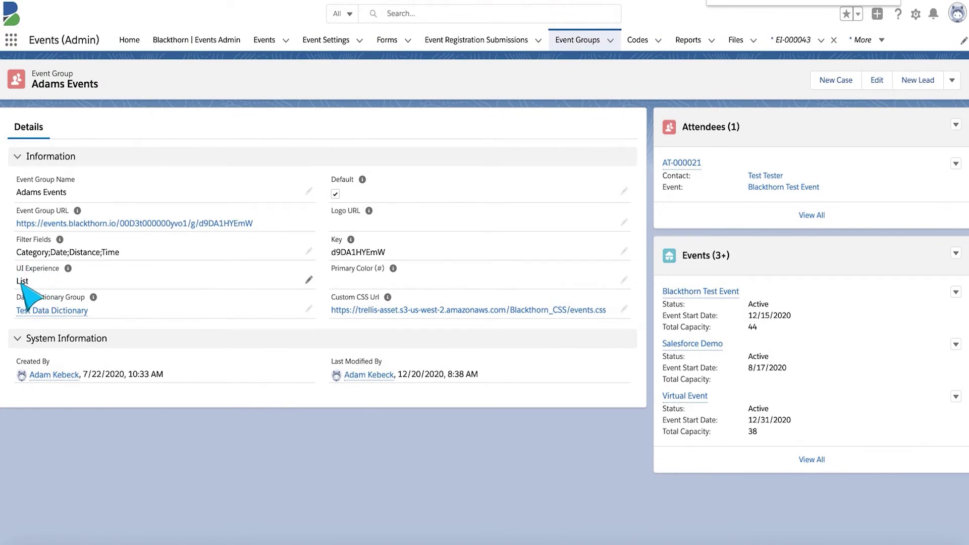
key("alt+Left")
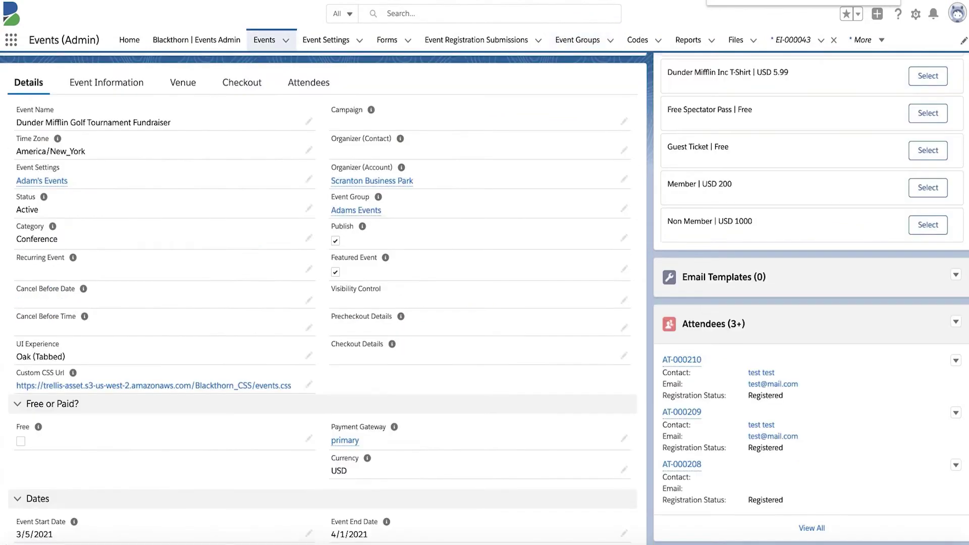
scroll(317, 194, "up", 3)
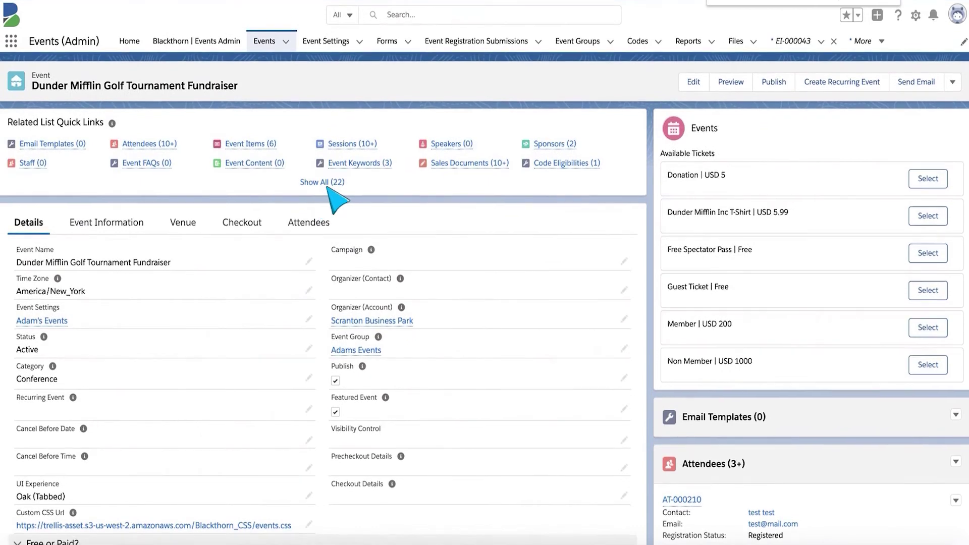
mouse_move(356, 162)
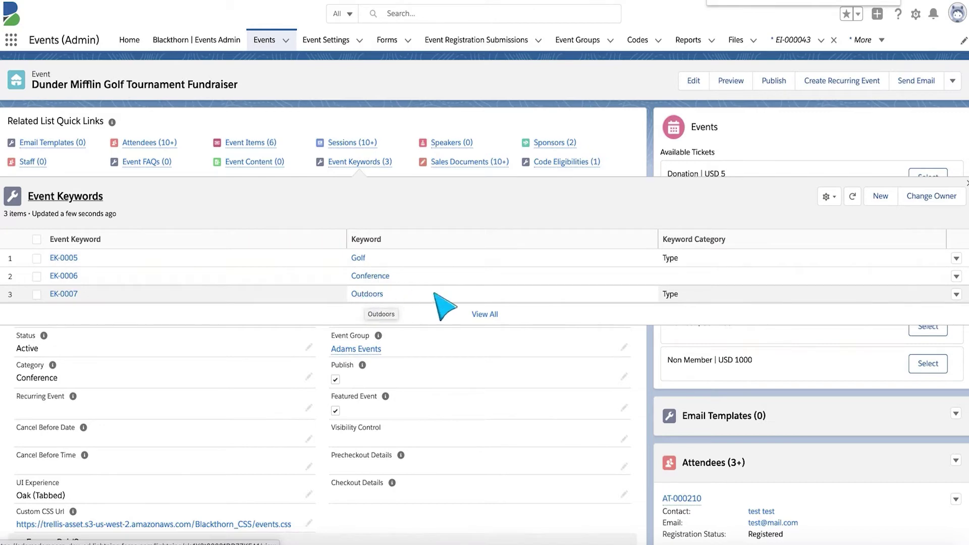
- Create and save the new keyword 'Summer Fun' on the Dunder Mifflin fundraiser, then return
left_click(953, 80)
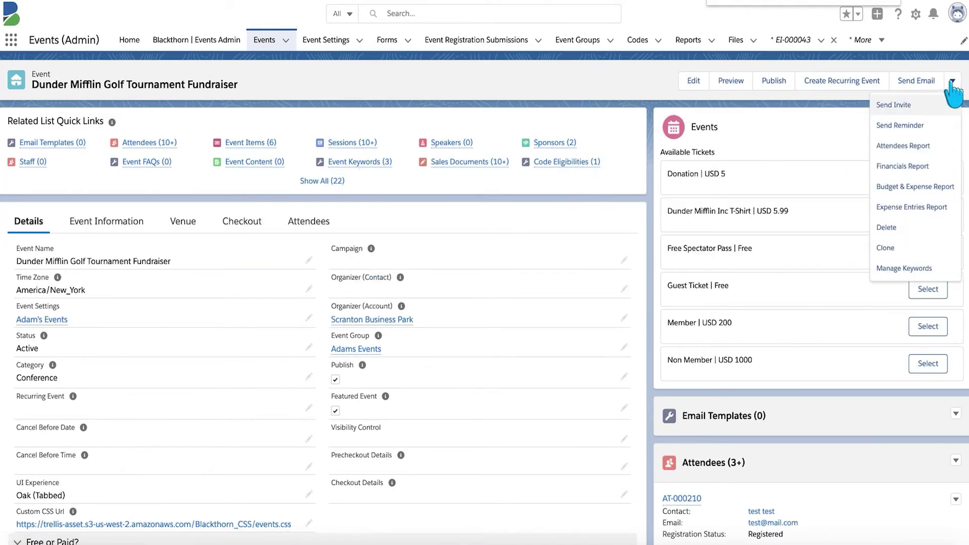
left_click(912, 268)
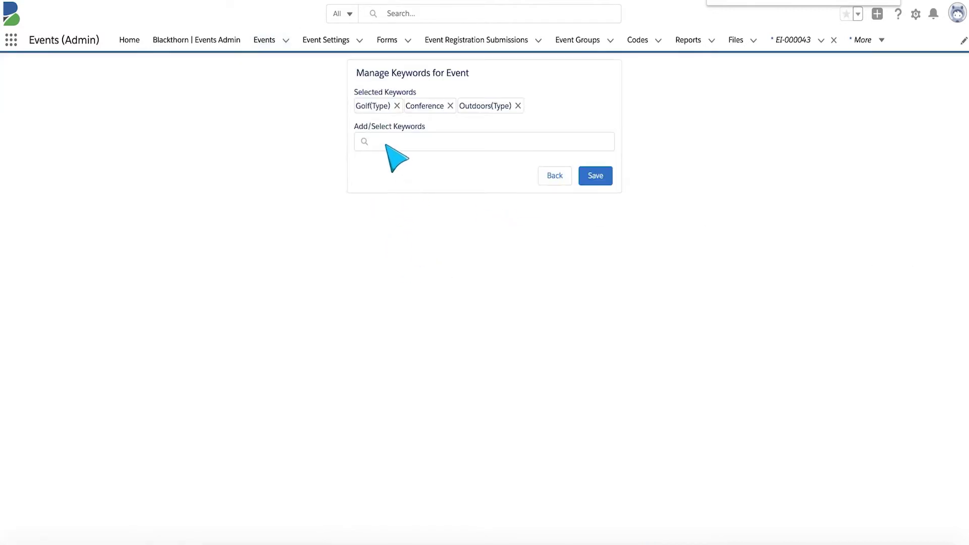
left_click(390, 145)
type("Summer Fun")
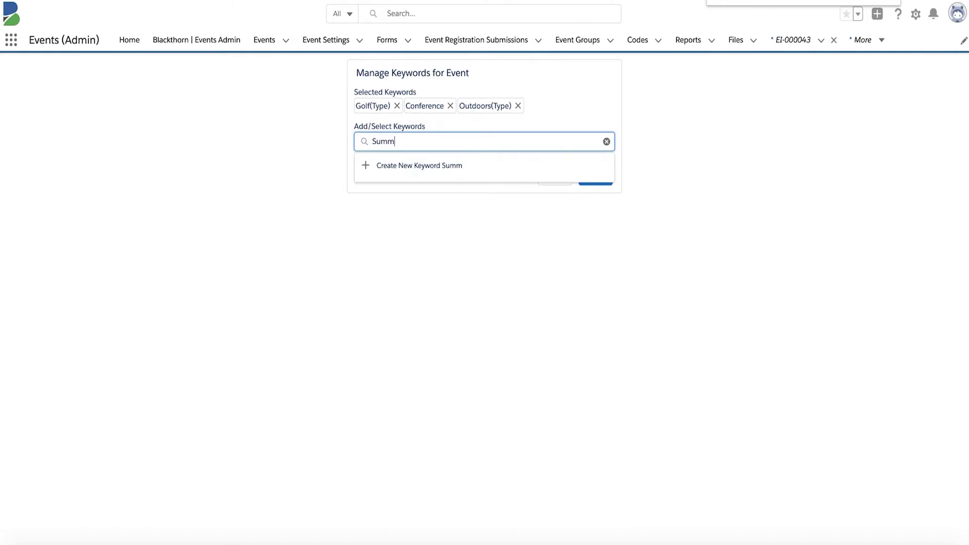
left_click(393, 166)
left_click(596, 177)
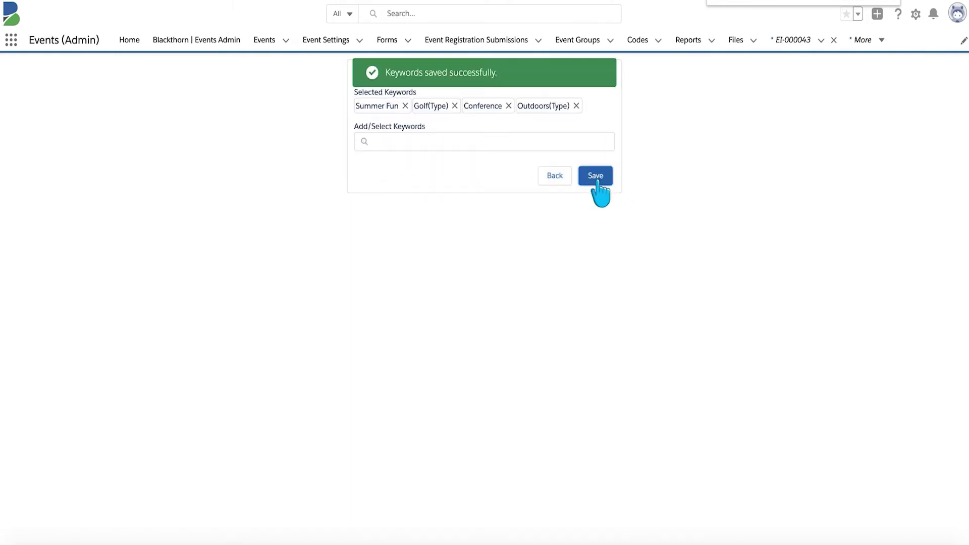
left_click(562, 177)
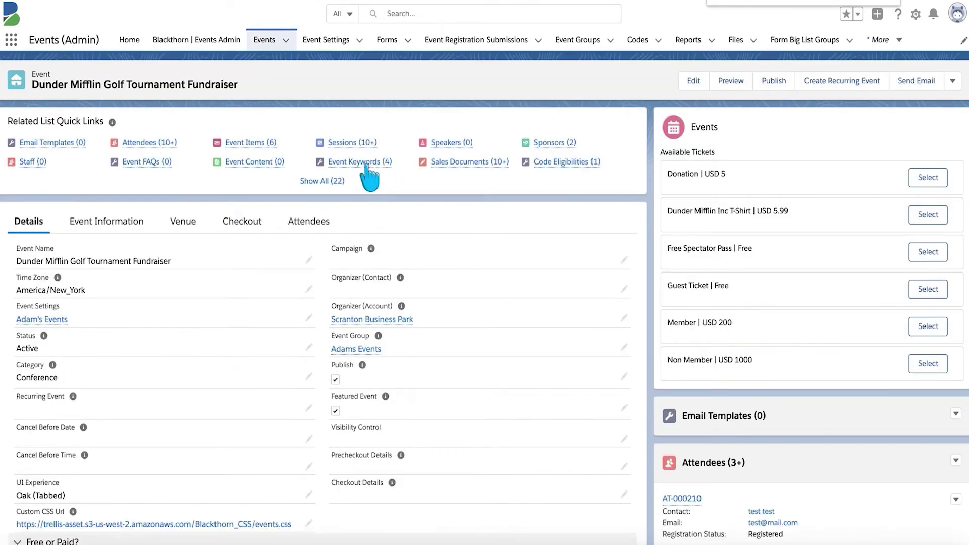
- From Event Keywords (4), set Summer Fun's Category to Type and save it
left_click(361, 163)
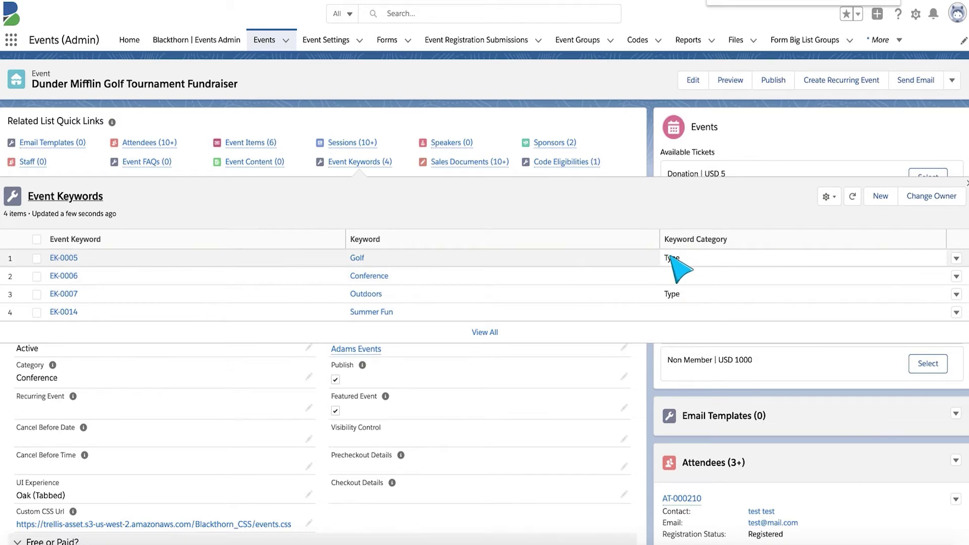
left_click(375, 313)
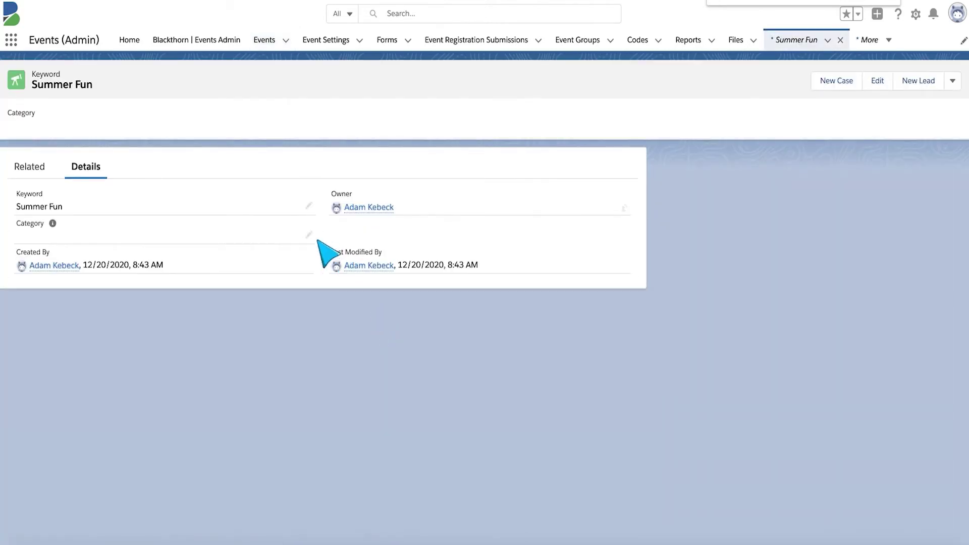
left_click(310, 233)
left_click(298, 258)
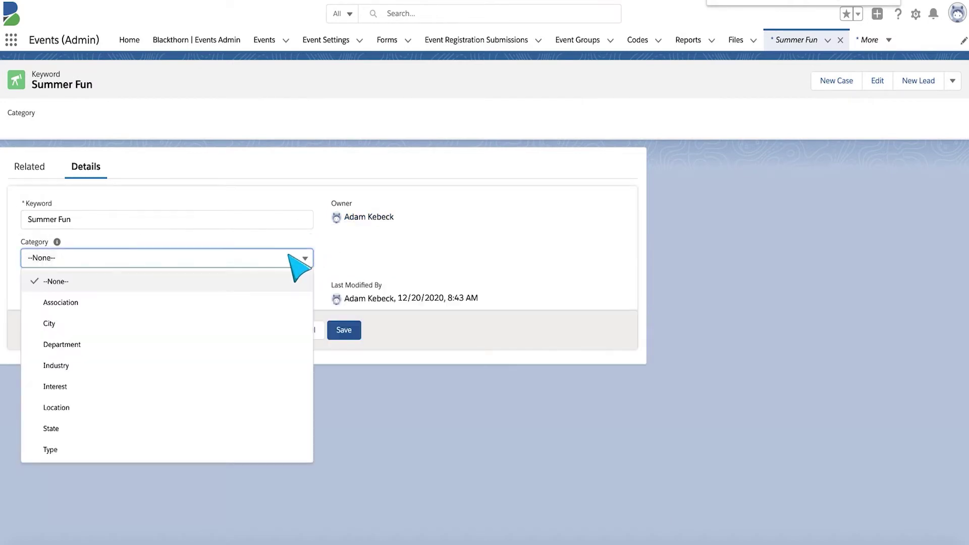
left_click(76, 449)
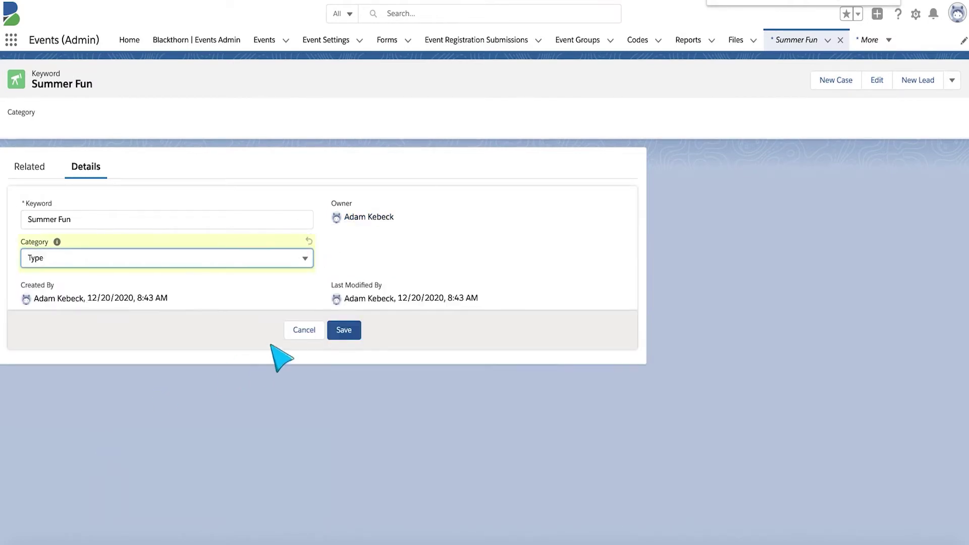
left_click(332, 328)
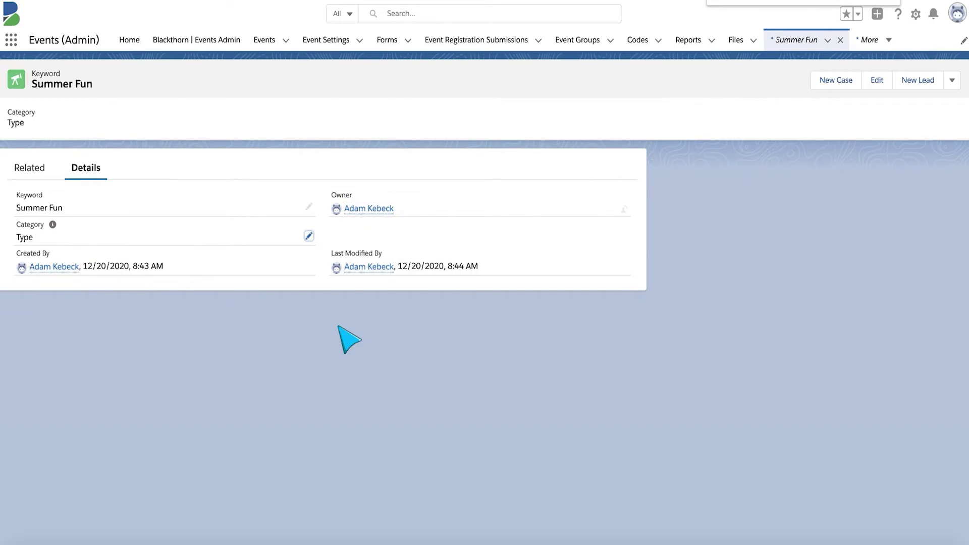
left_click(260, 42)
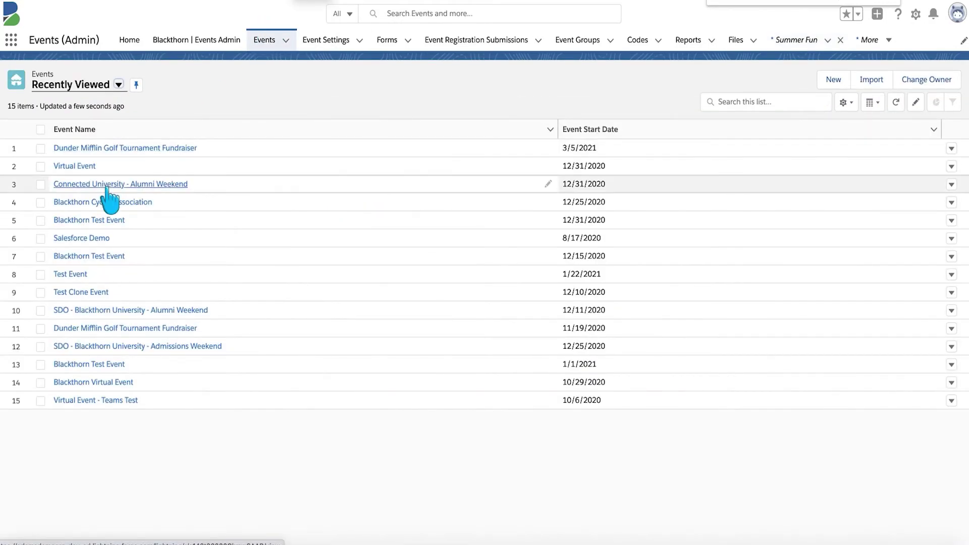
- Open the Blackthorn Cyclist Association event page with the 'preview-' domain prefix, then go back to the list
left_click(98, 202)
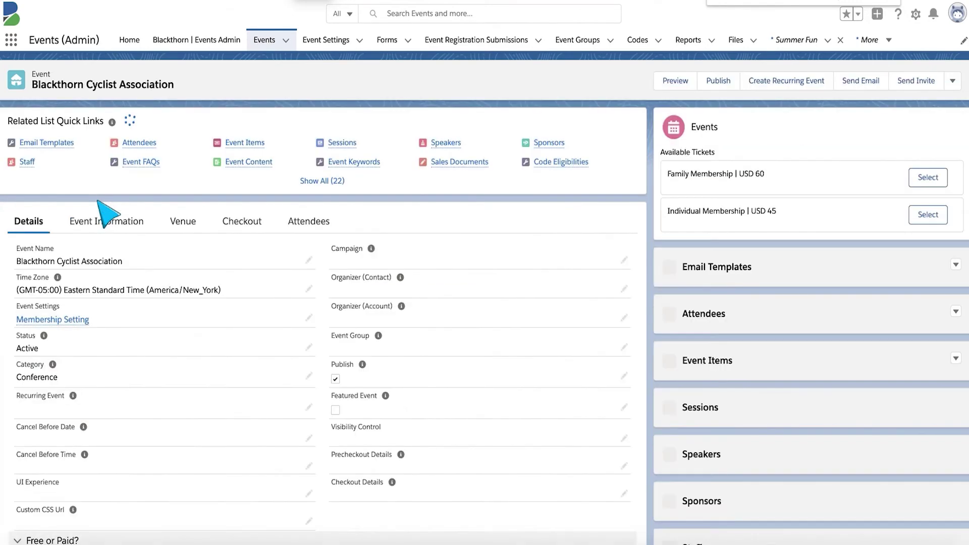
mouse_move(339, 166)
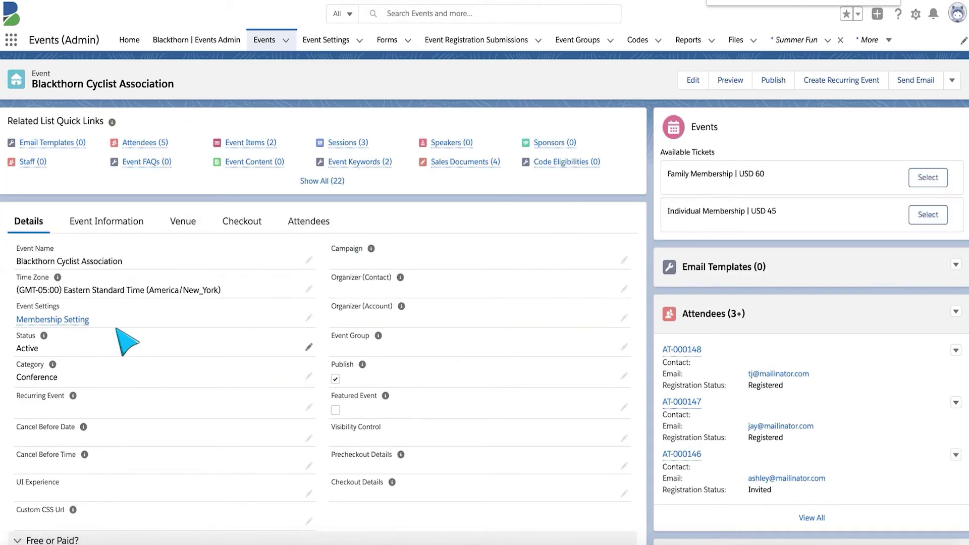
scroll(119, 340, "down", 4)
scroll(119, 341, "down", 5)
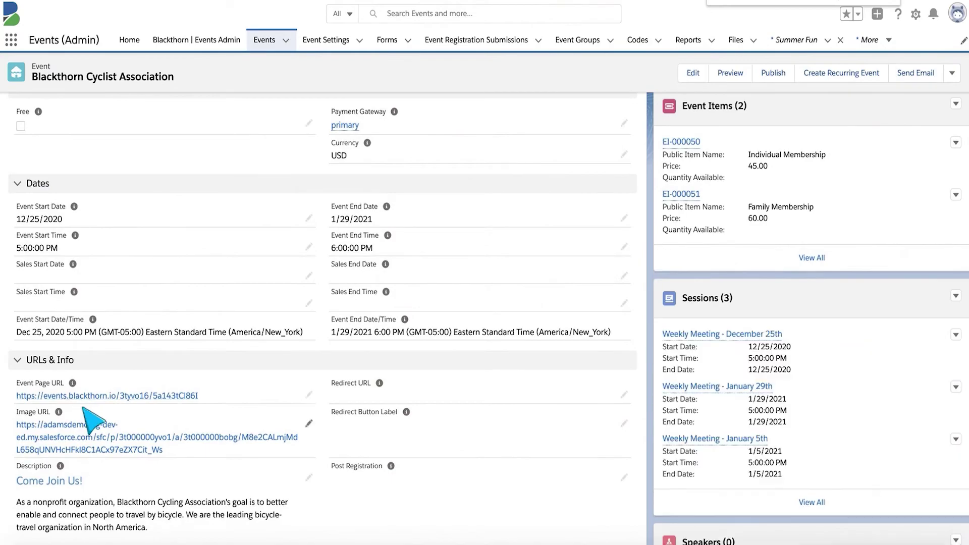
left_click(81, 395)
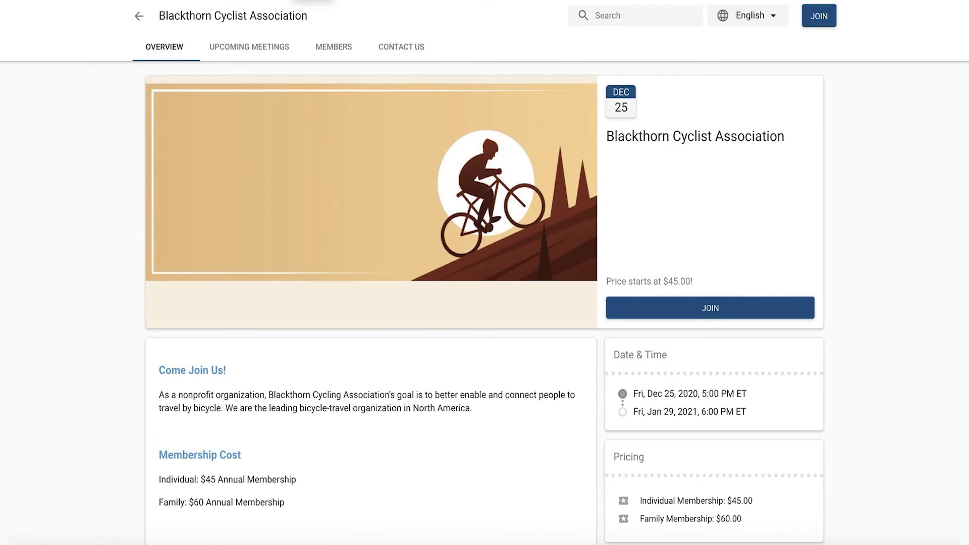
type("previ")
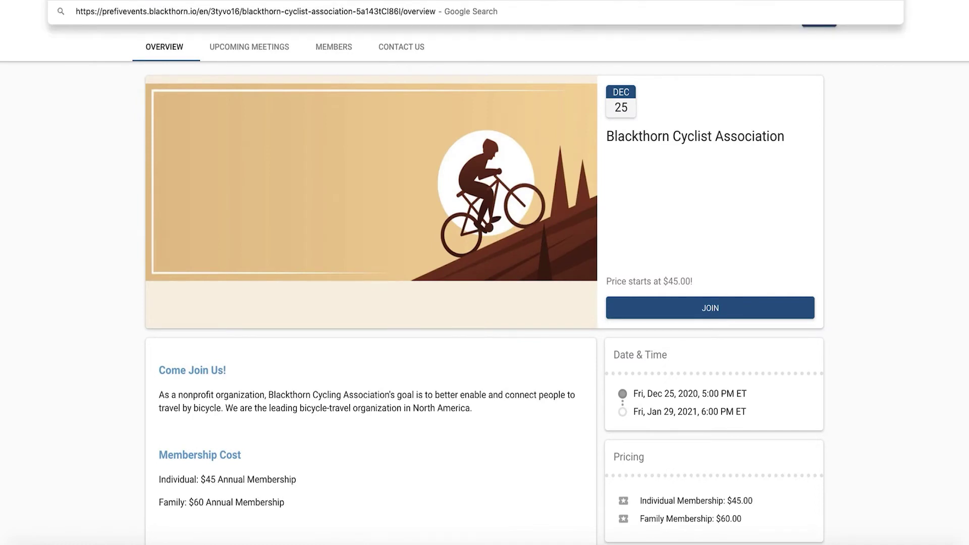
type("ew-")
key("Return")
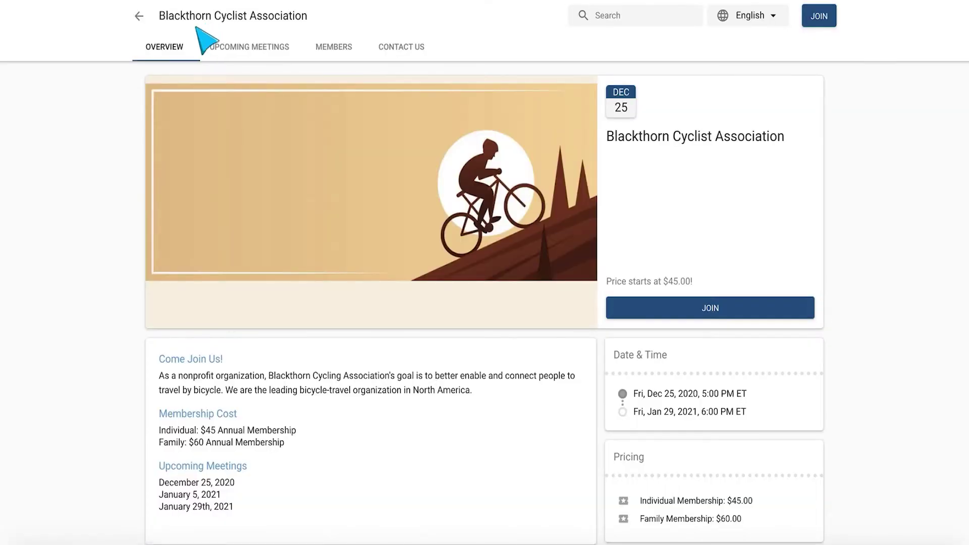
left_click(139, 15)
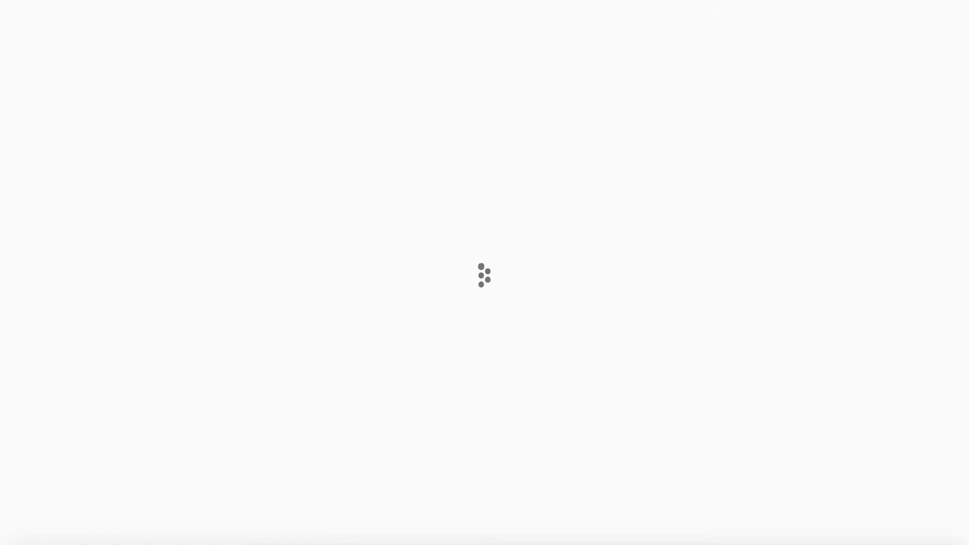
- Reload the public events list, filter it to golf events, then clear that filter
key("Return")
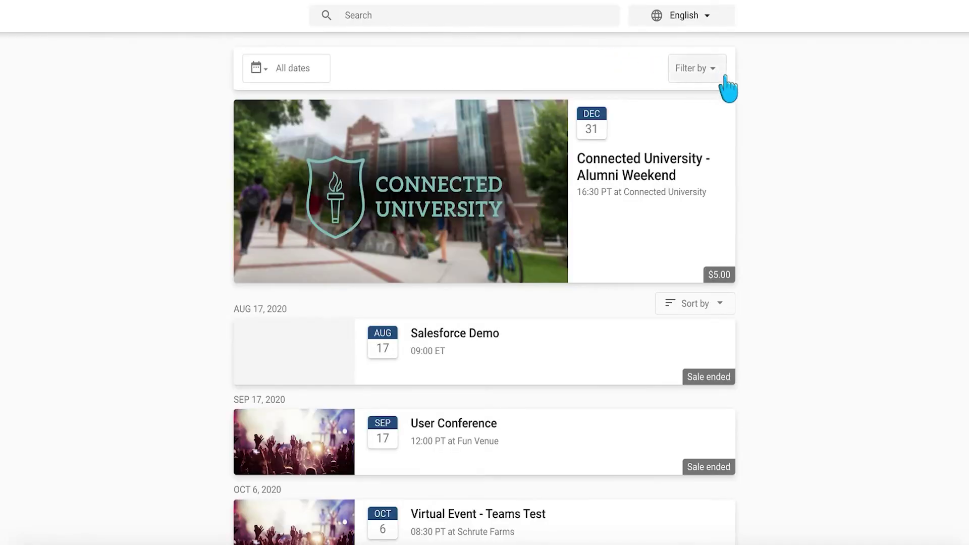
left_click(716, 71)
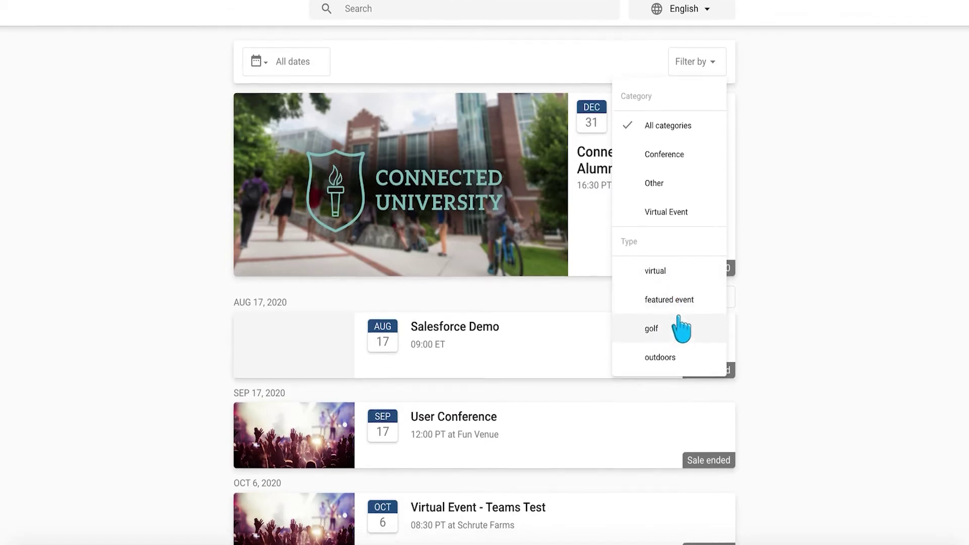
left_click(665, 337)
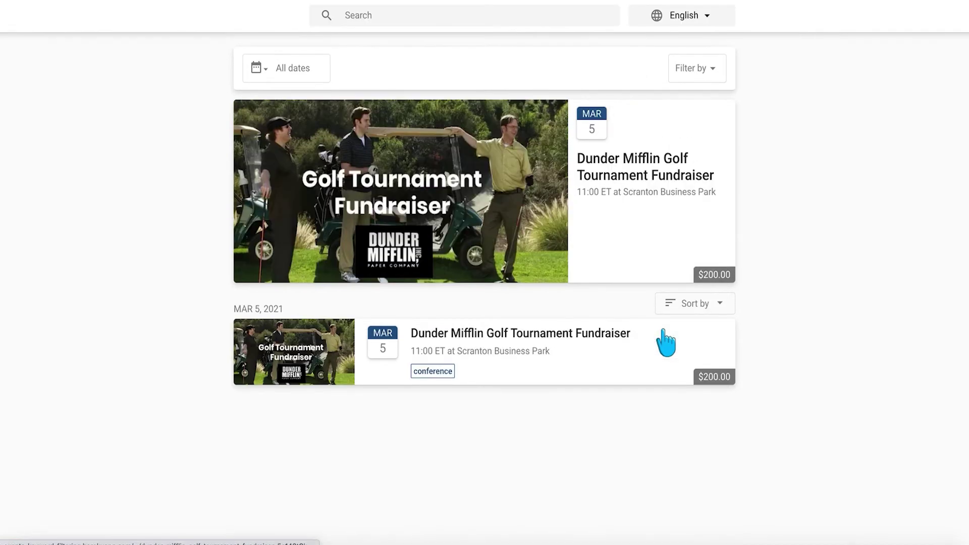
left_click(717, 304)
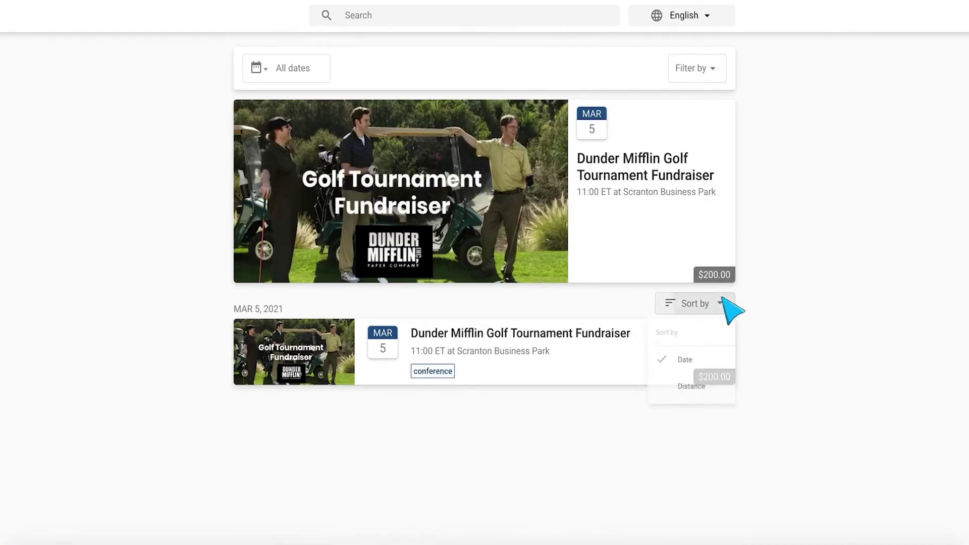
left_click(702, 73)
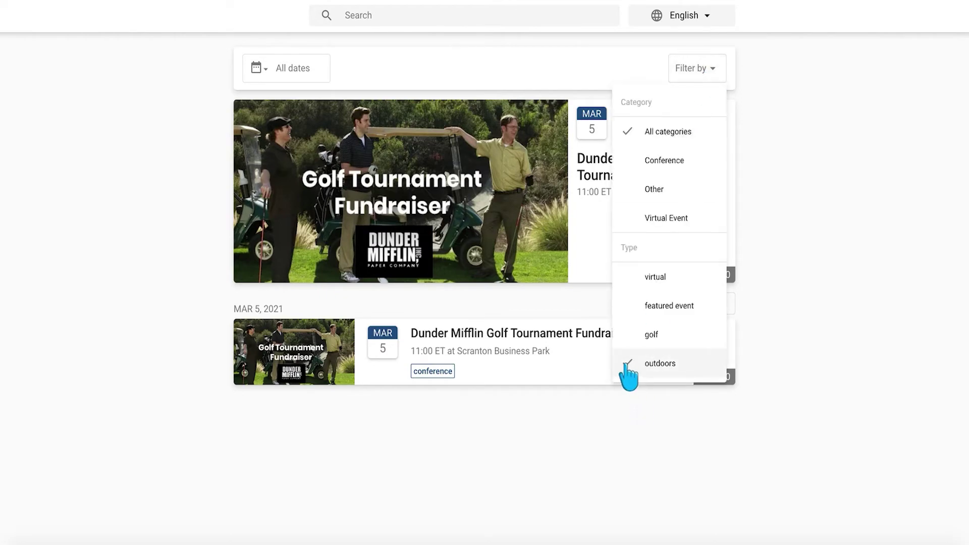
left_click(625, 362)
- Filter the events list by Type to show only virtual events
scroll(638, 318, "down", 8)
scroll(631, 316, "up", 4)
scroll(631, 320, "up", 5)
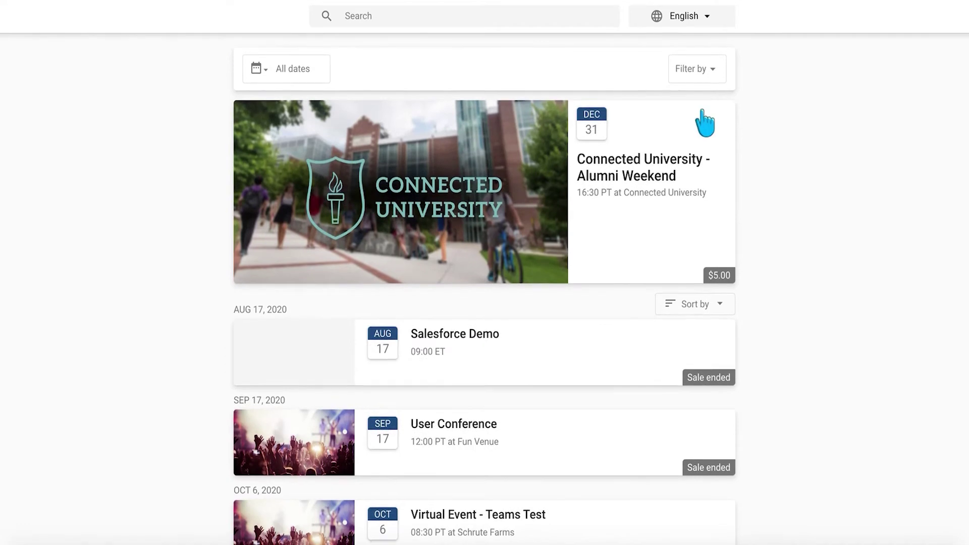
left_click(715, 76)
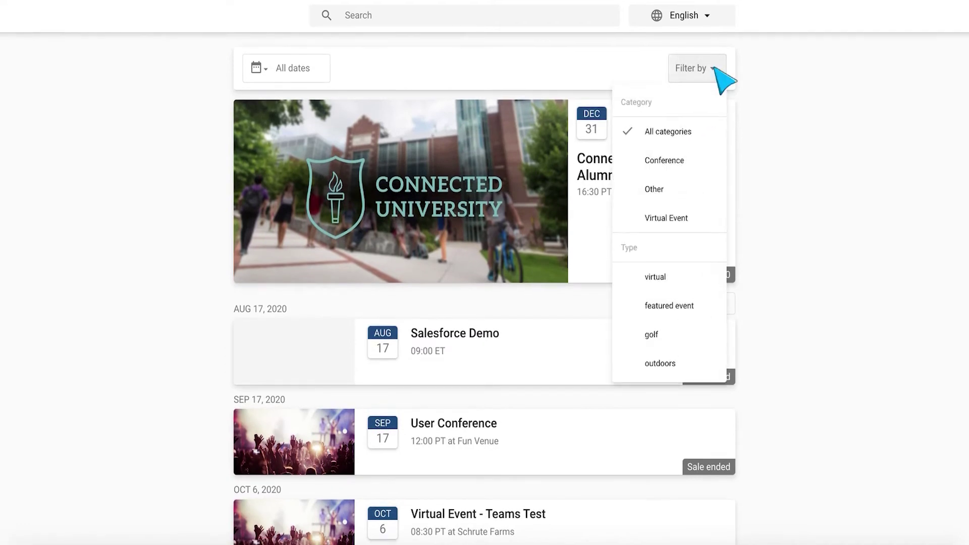
left_click(667, 280)
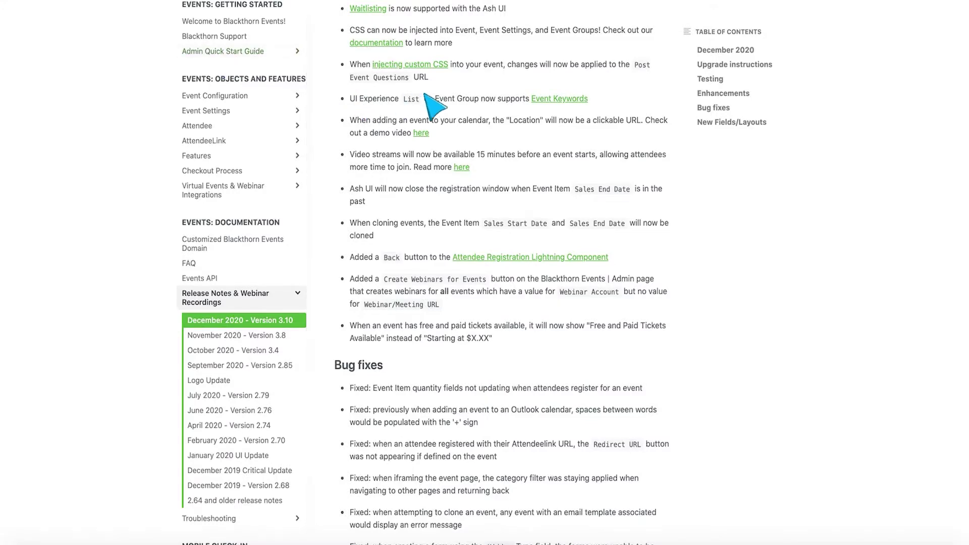
- Scroll through the Enhancements in the December 2020 - Version 3.10 release notes
scroll(456, 100, "down", 1)
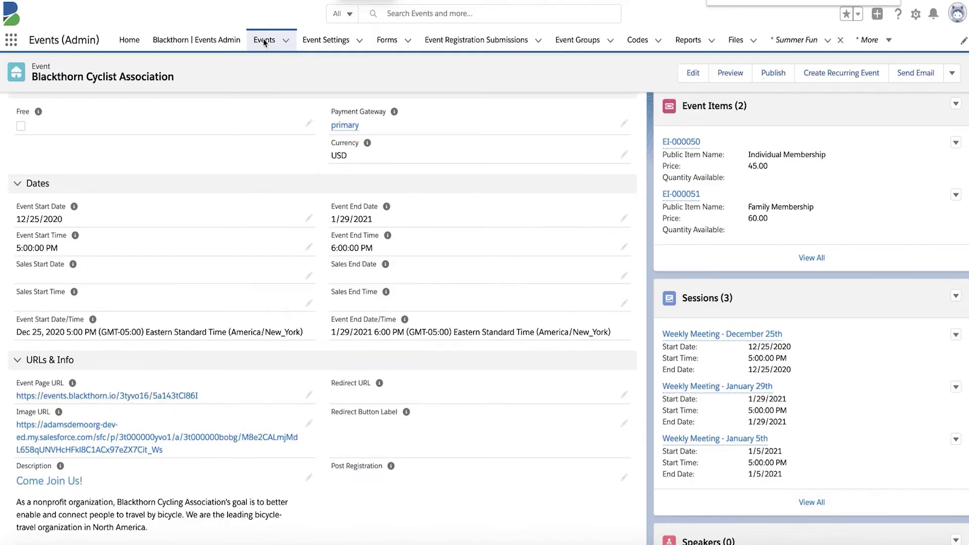
- From the Cyclist Association's Attendees (5) list, open attendee AT-000147's AttendeeLink thank-you page
scroll(238, 243, "up", 5)
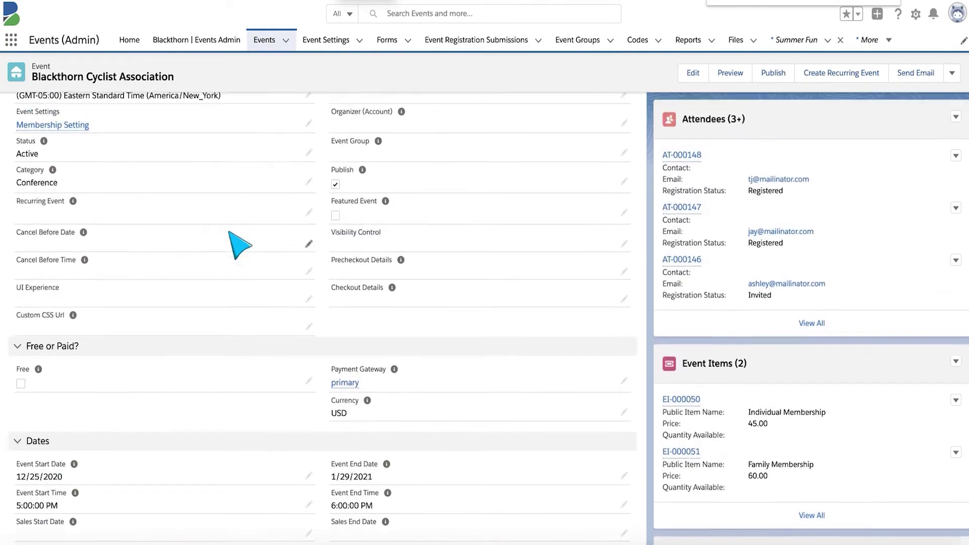
scroll(237, 244, "up", 5)
left_click(148, 144)
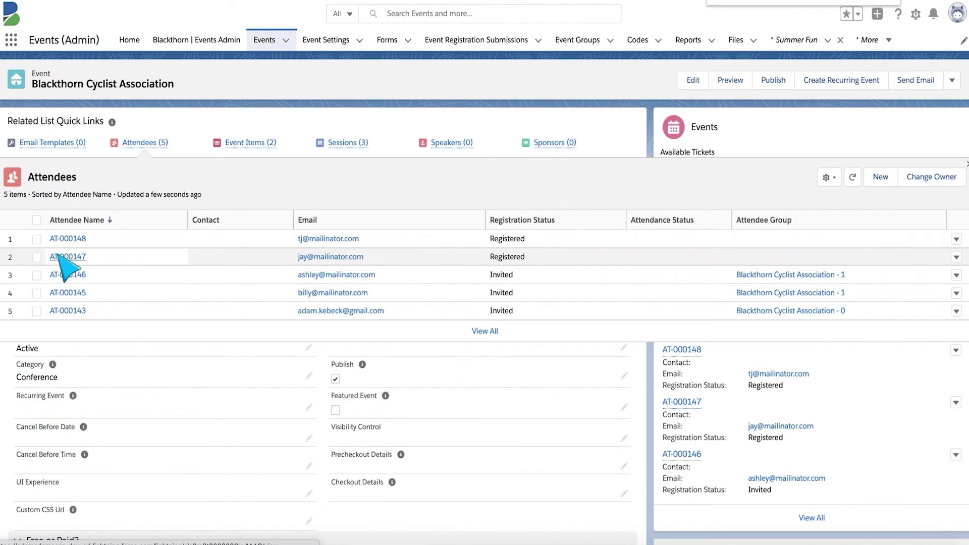
left_click(65, 257)
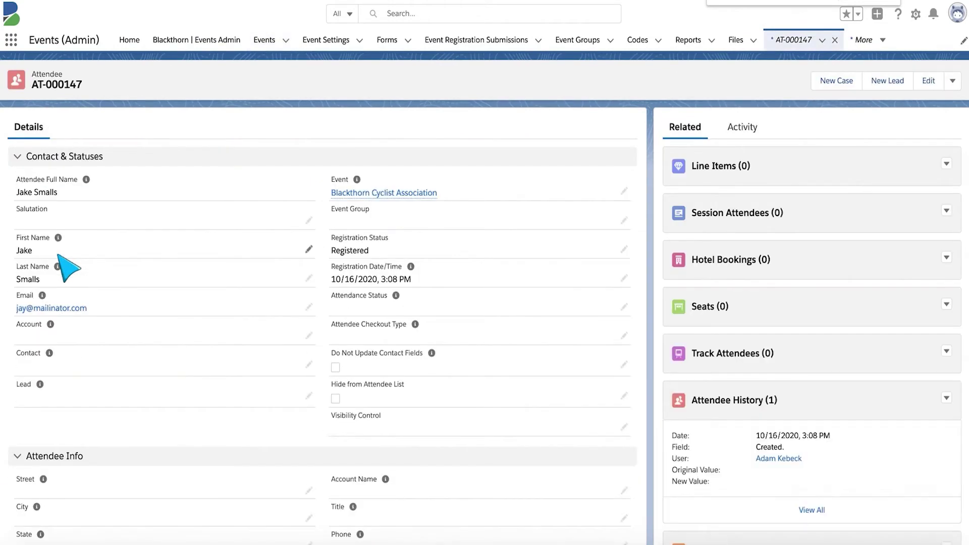
scroll(96, 386, "down", 8)
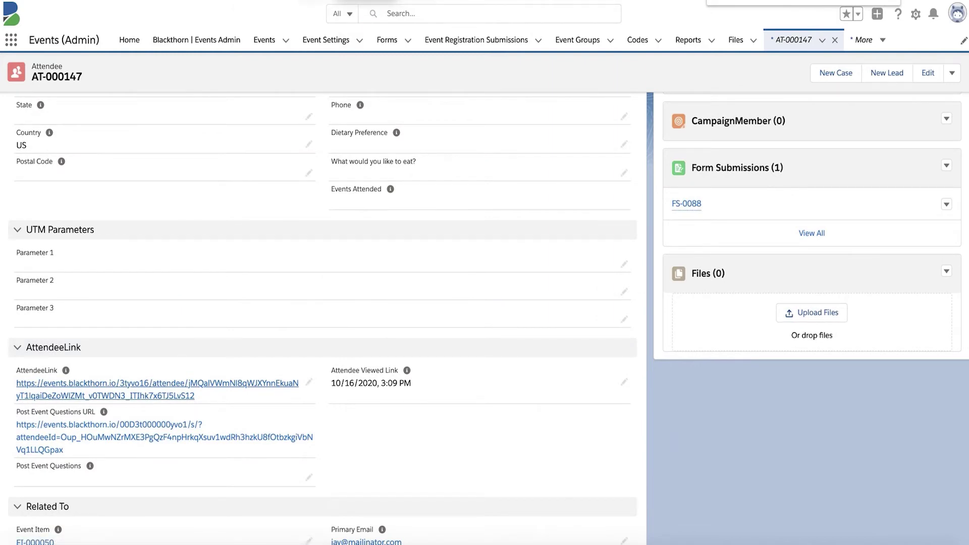
left_click(156, 383)
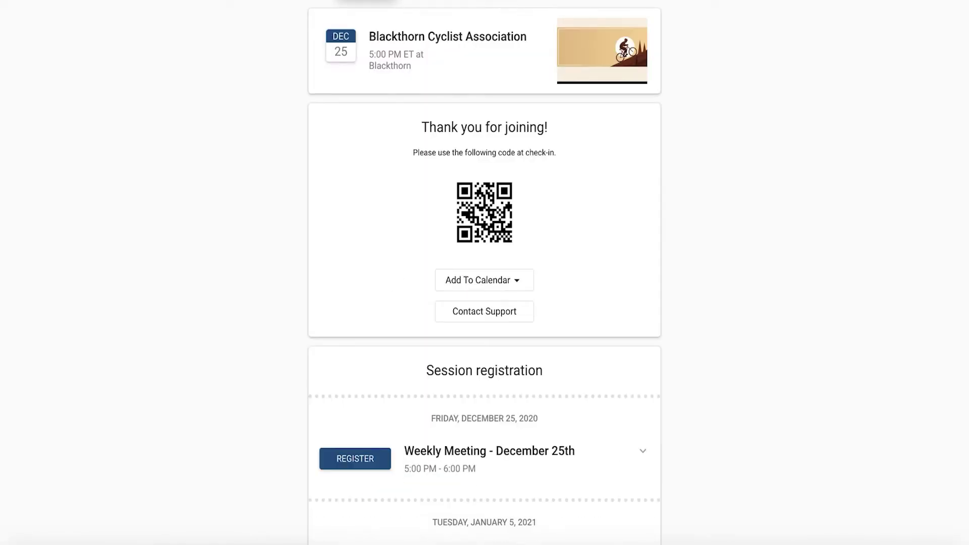
- Use Add To Calendar on the thank-you page to send the event to Google (online)
scroll(642, 281, "down", 1)
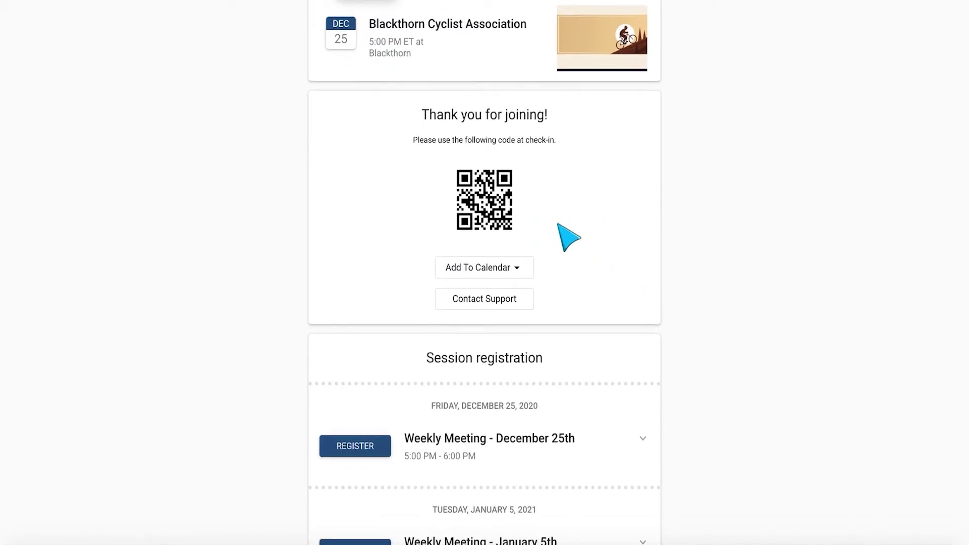
scroll(567, 235, "down", 1)
left_click(517, 243)
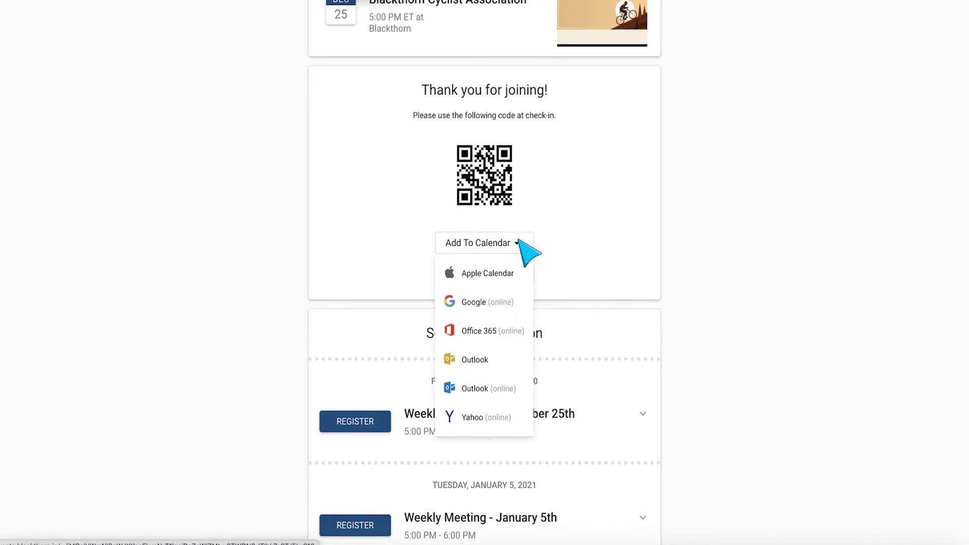
left_click(463, 302)
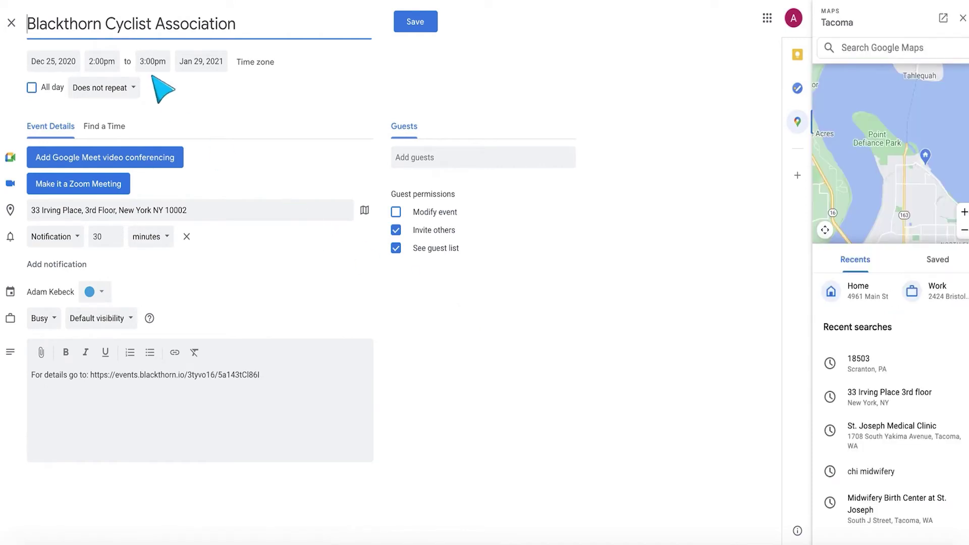
- Save the December 25 Google Calendar event, then view its details and address in Maps
left_click(422, 26)
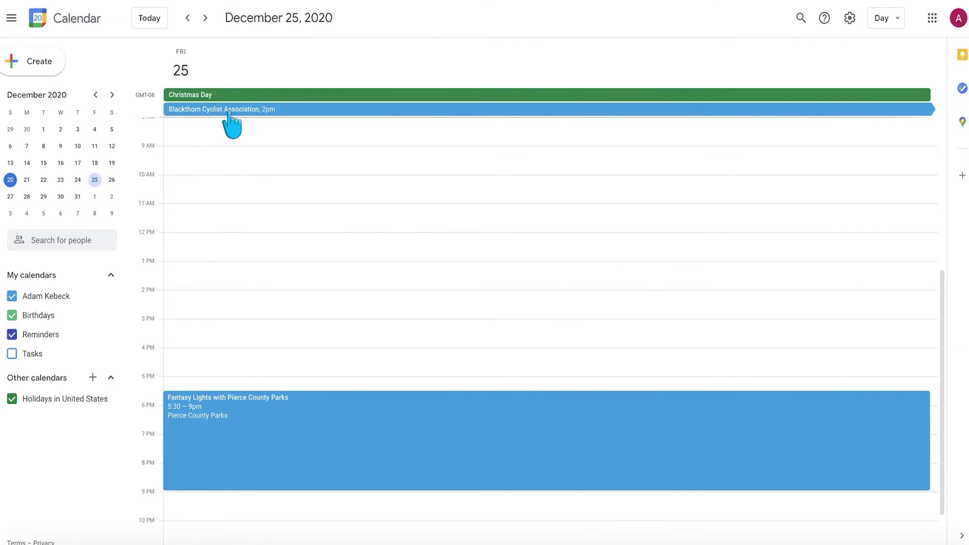
left_click(248, 109)
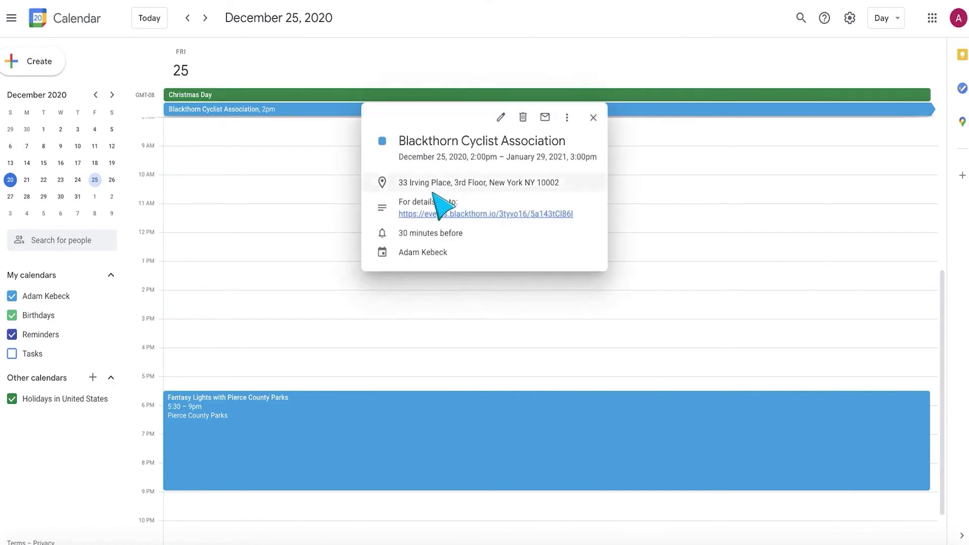
left_click(412, 182)
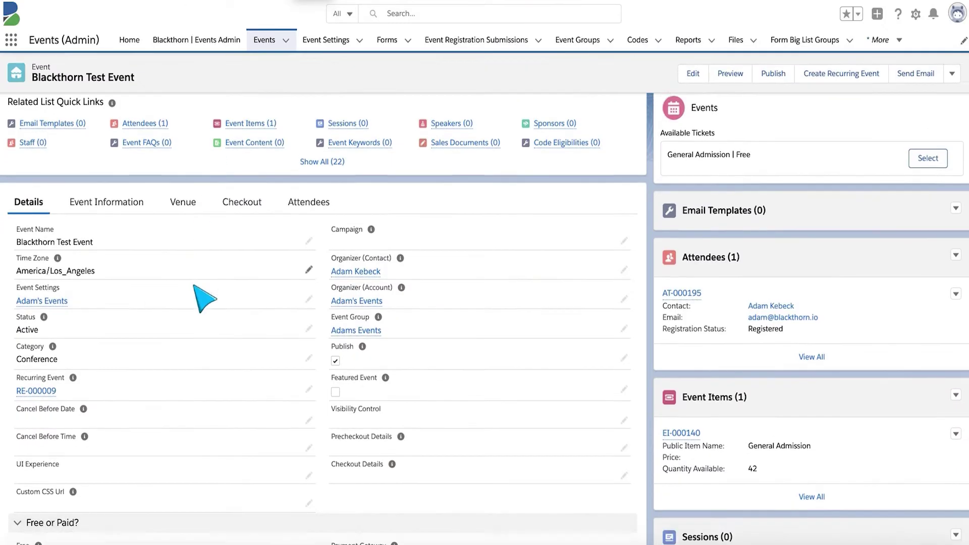
- Edit the Blackthorn Test Event's Event Start Date (12/31/2020) and bring up its date picker
scroll(197, 298, "down", 5)
scroll(197, 297, "down", 10)
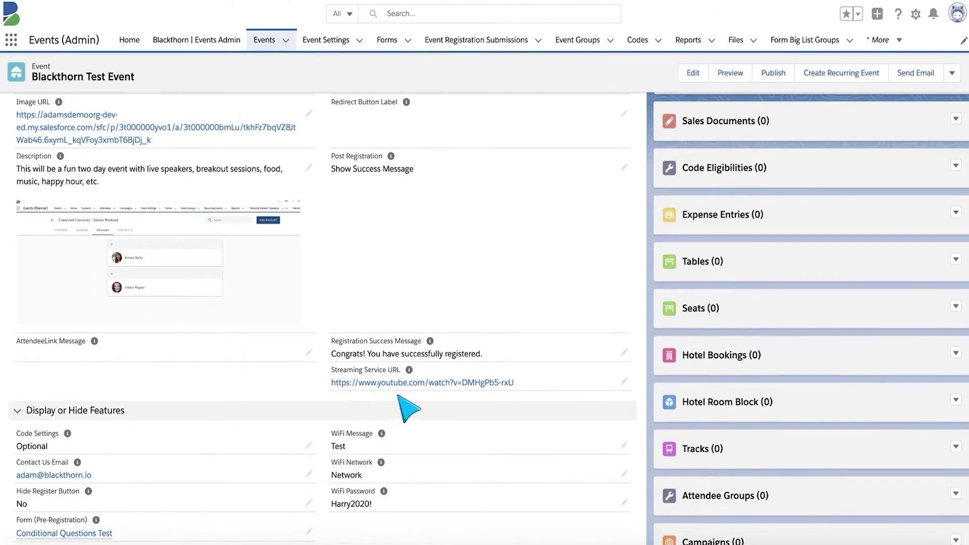
scroll(255, 314, "up", 6)
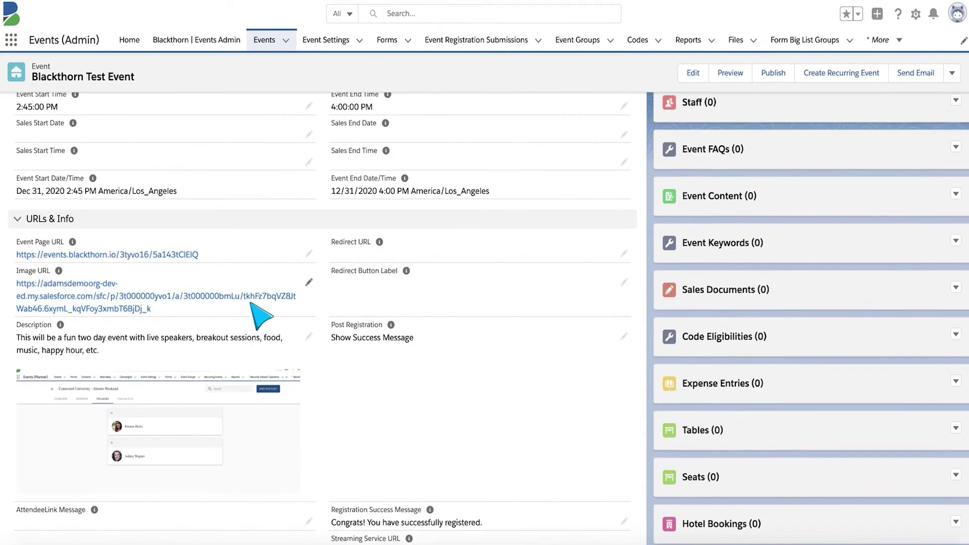
scroll(260, 314, "up", 1)
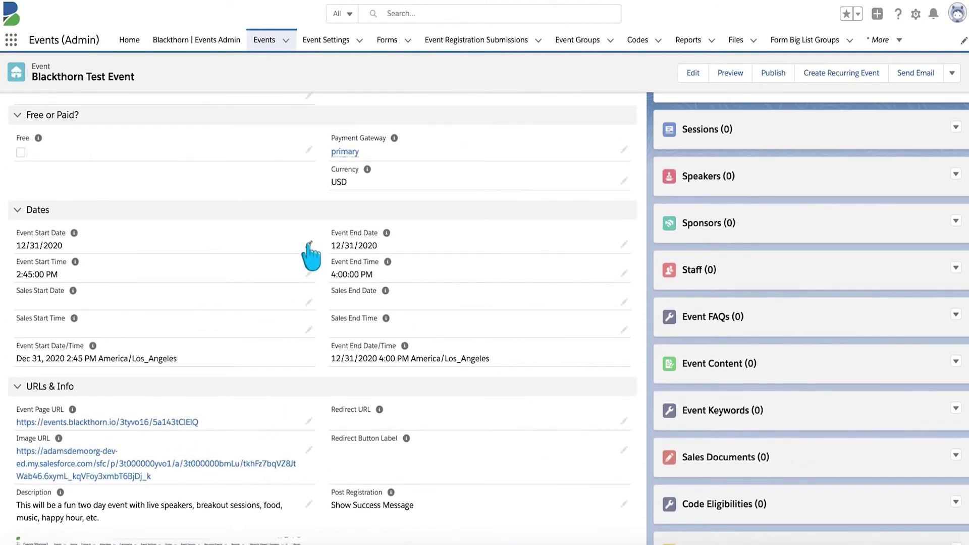
left_click(310, 242)
left_click(303, 276)
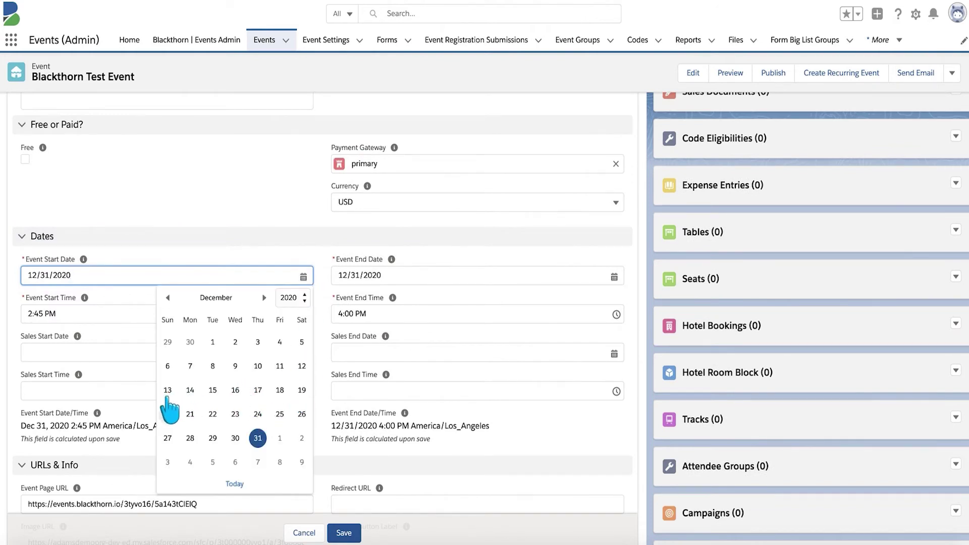
- Set the start date to 12/20/2020 with a 9:00 AM start time and save
left_click(169, 415)
left_click(127, 315)
scroll(119, 384, "up", 2)
scroll(116, 389, "up", 6)
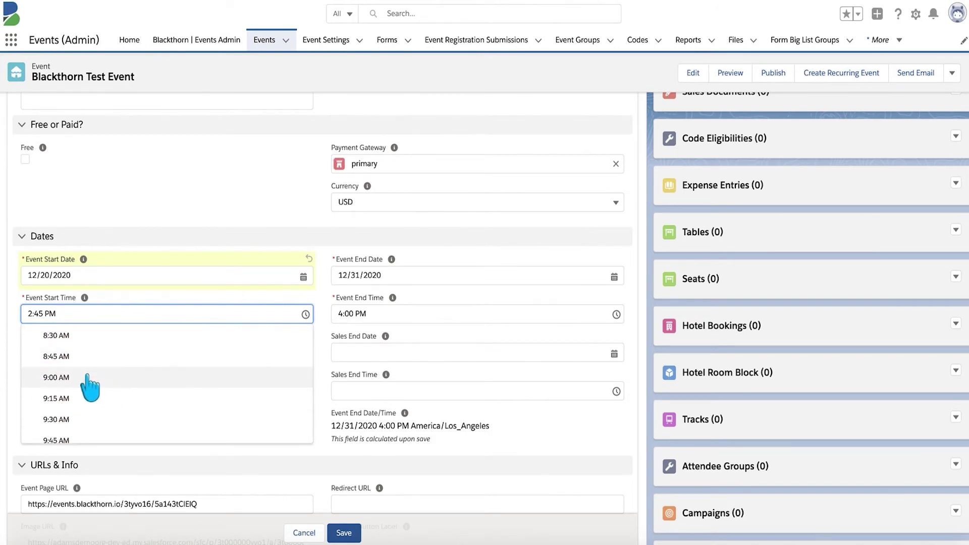
left_click(90, 377)
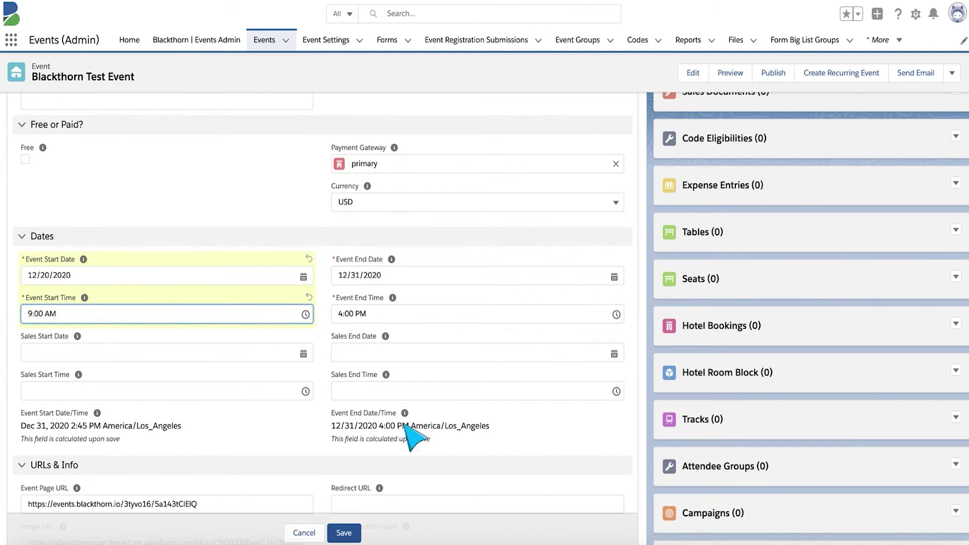
left_click(343, 533)
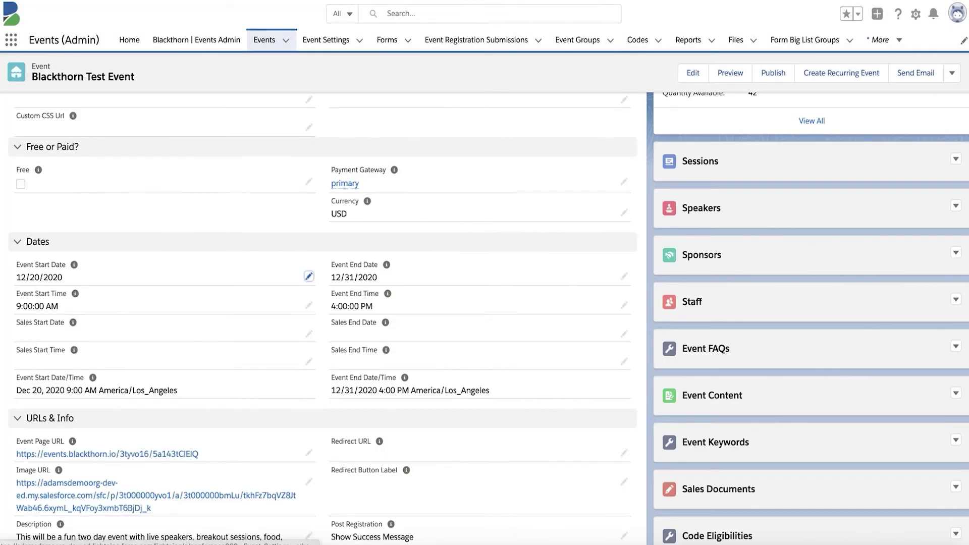
- Open the Event Page URL to view the event's public page
scroll(101, 275, "up", 5)
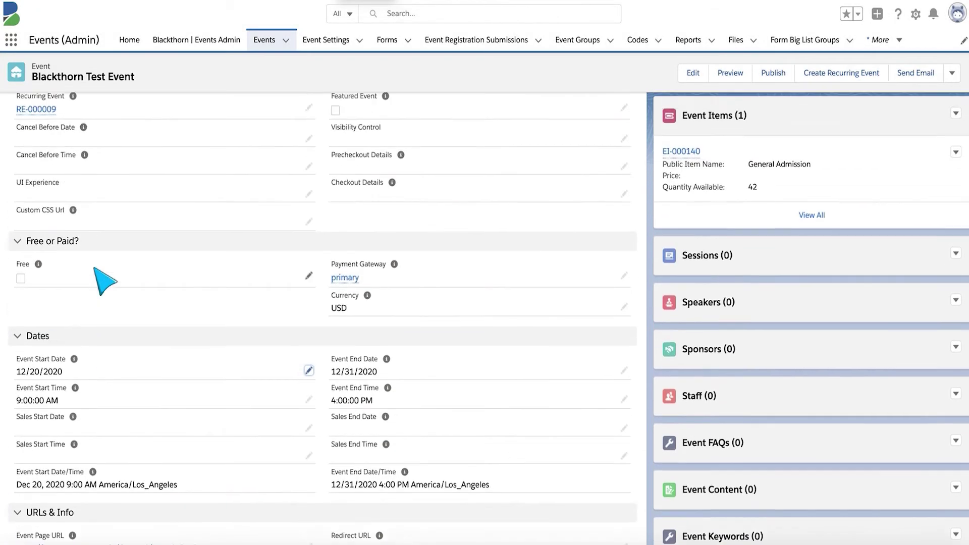
scroll(103, 280, "down", 7)
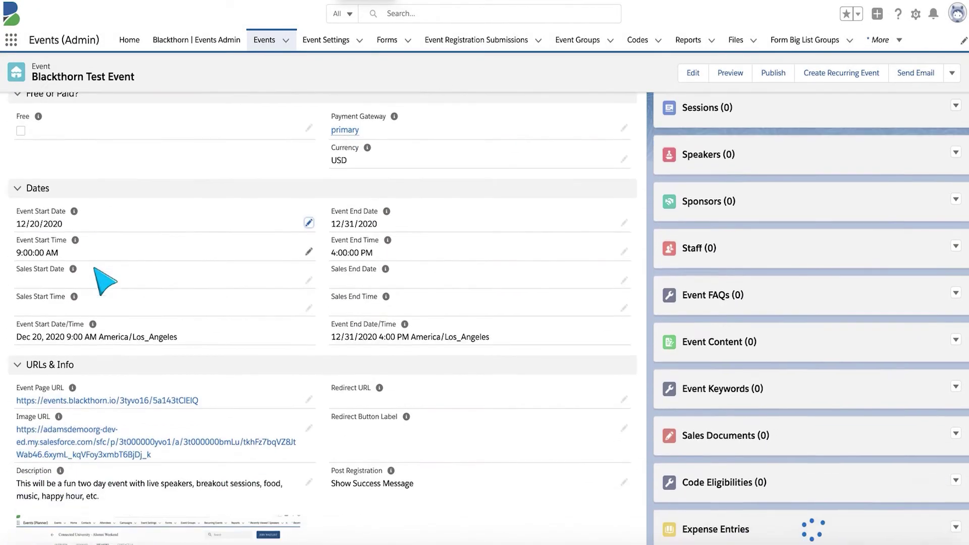
left_click(73, 358)
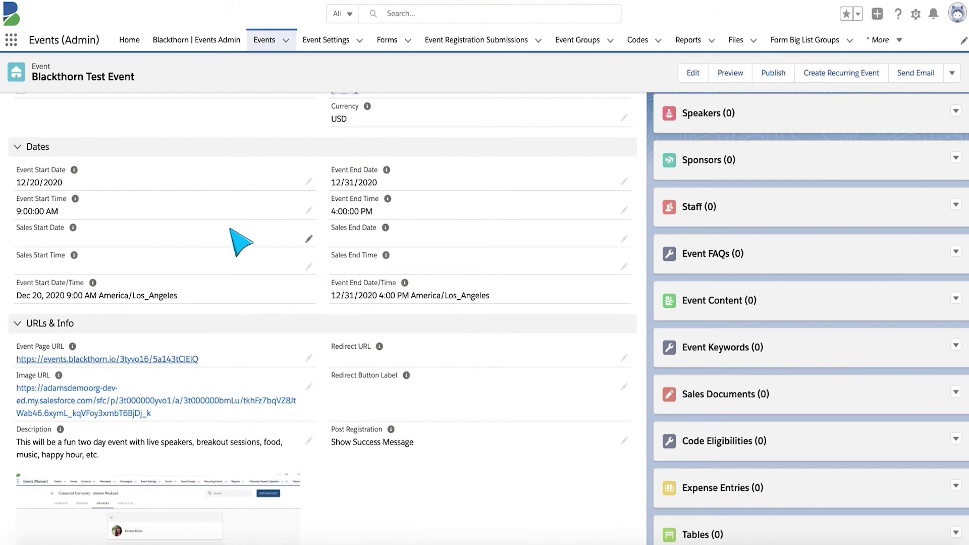
- Return to the Blackthorn Test Event record and show its Attendees (1) list
scroll(236, 242, "up", 10)
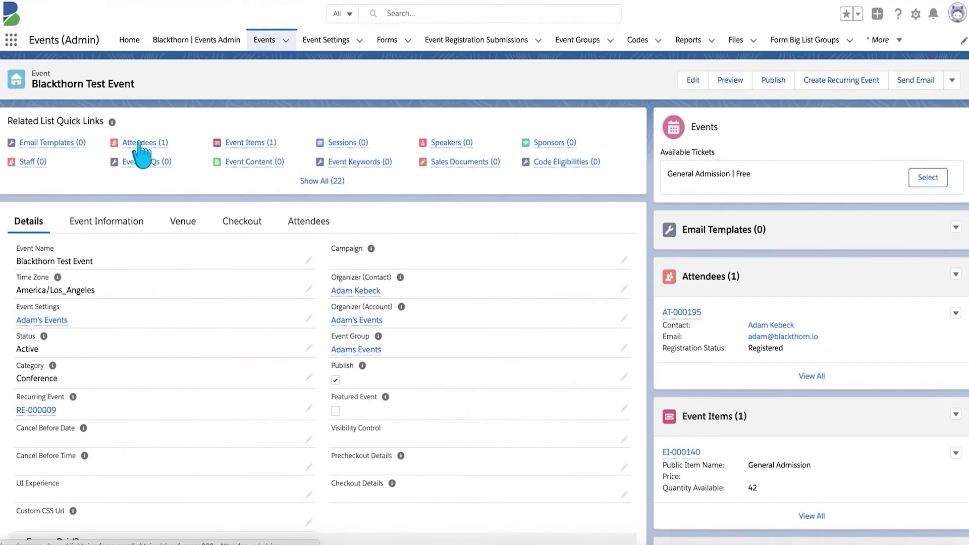
left_click(139, 143)
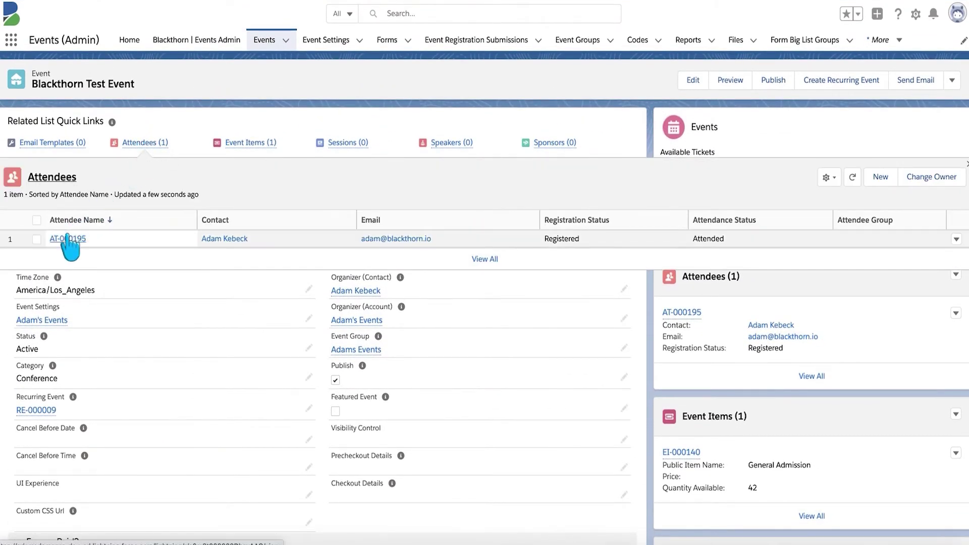
- Open attendee AT-000195's AttendeeLink and join the event's video stream
left_click(67, 239)
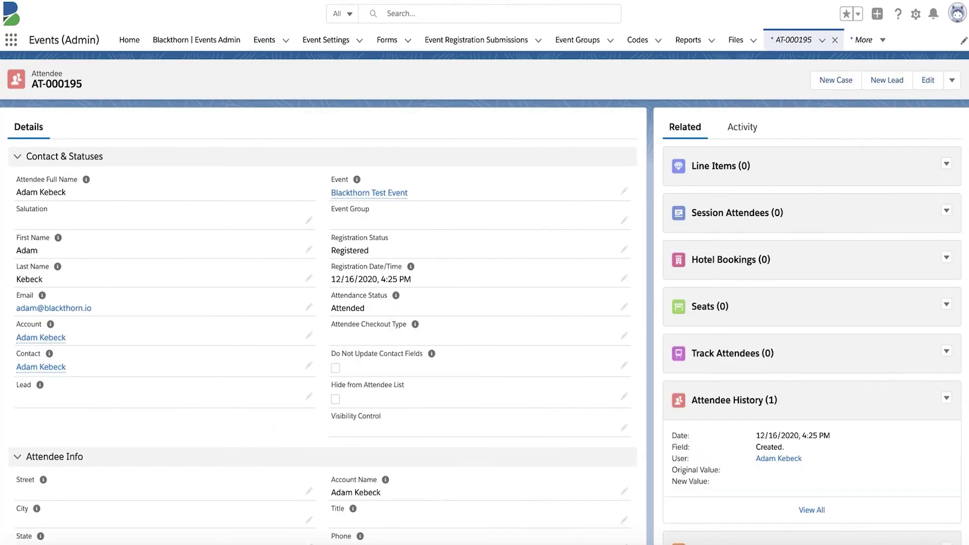
scroll(10, 487, "down", 10)
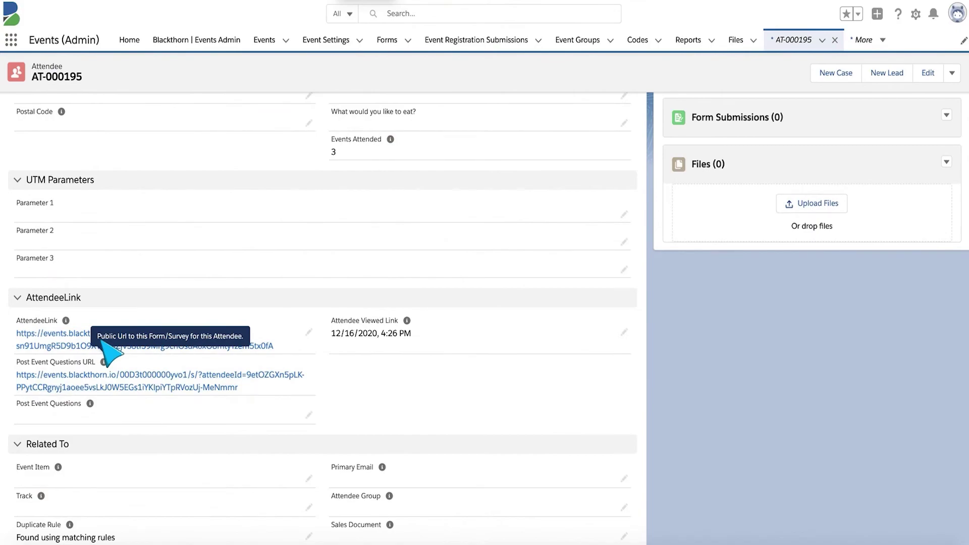
left_click(73, 346)
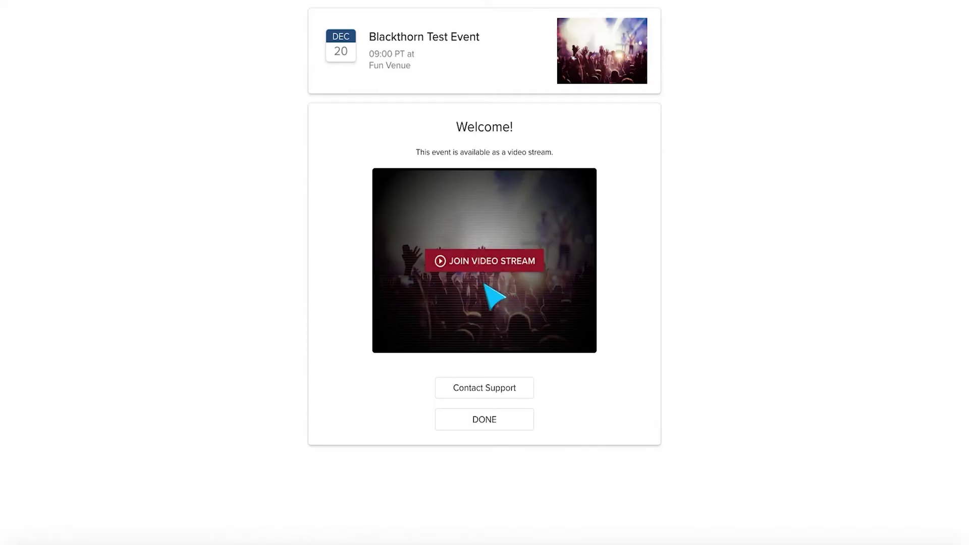
left_click(479, 260)
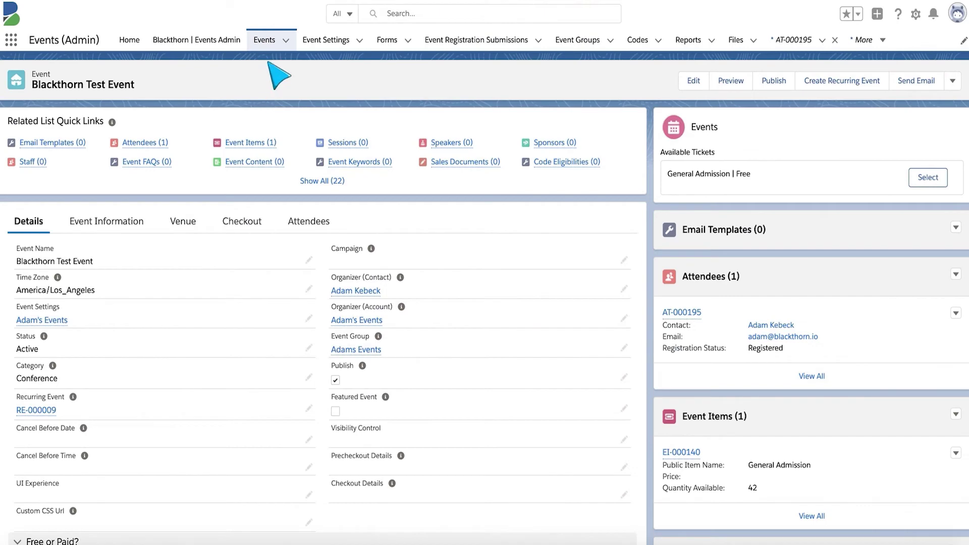
- Open the Virtual Event's Free Ticket event item EI-000043
left_click(263, 45)
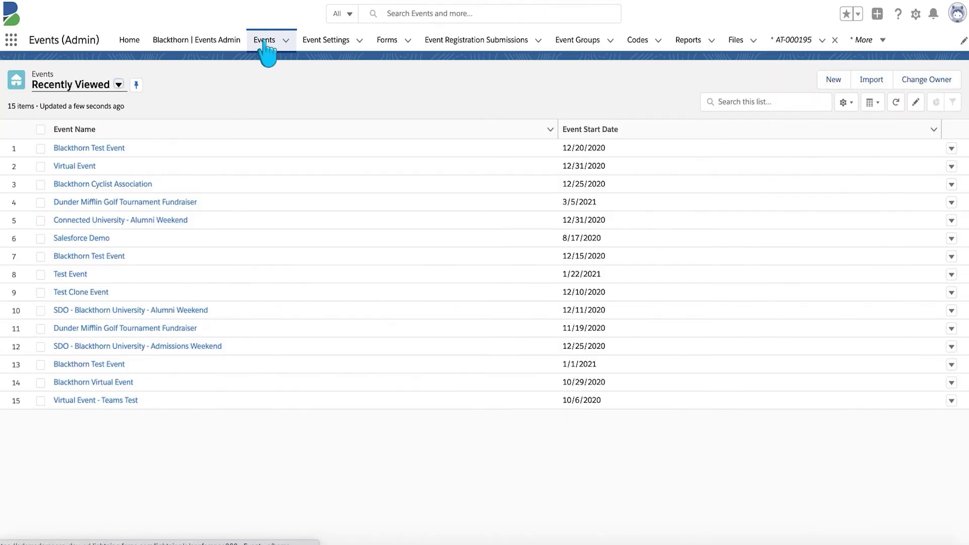
left_click(77, 167)
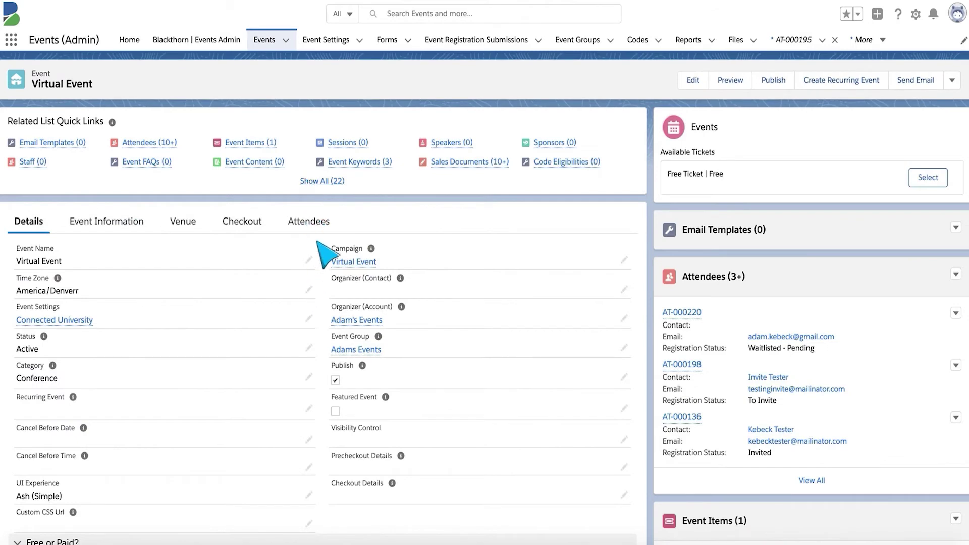
left_click(245, 144)
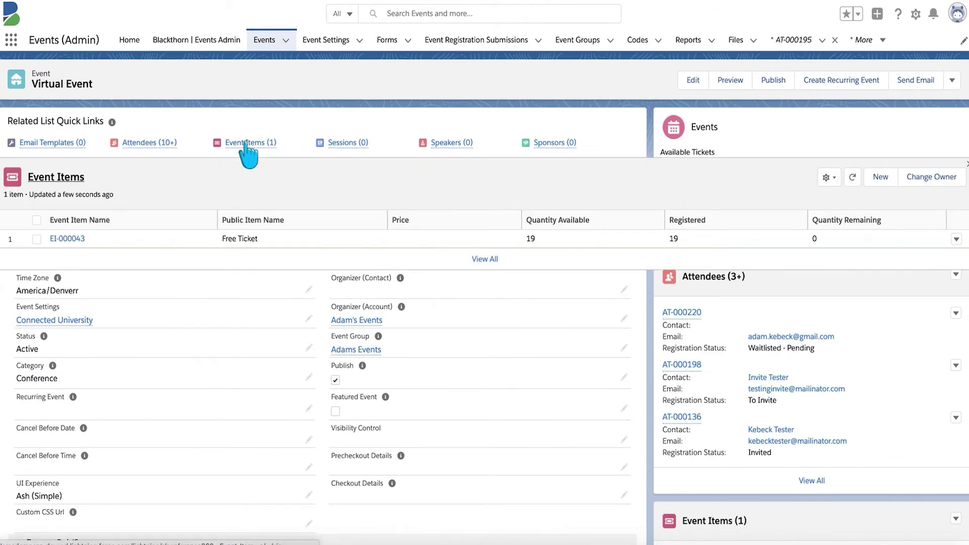
left_click(70, 239)
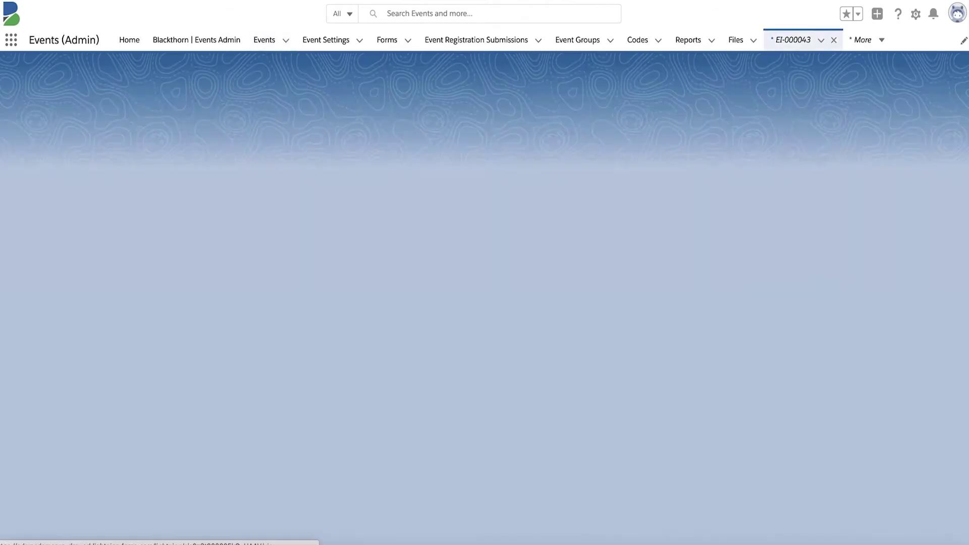
scroll(418, 307, "down", 5)
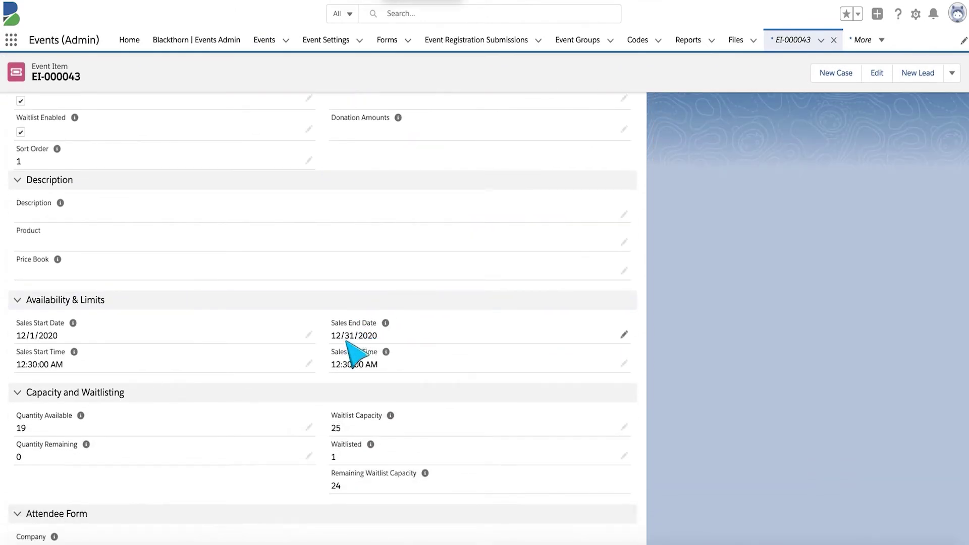
- Change its Sales End Date from 12/31/2020 to 12/17/2020 and save
left_click(624, 334)
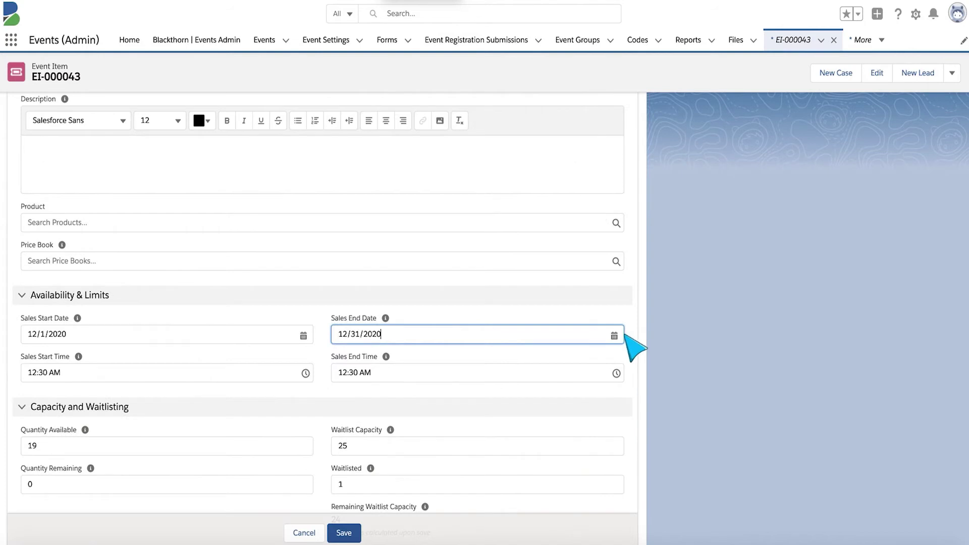
left_click(614, 336)
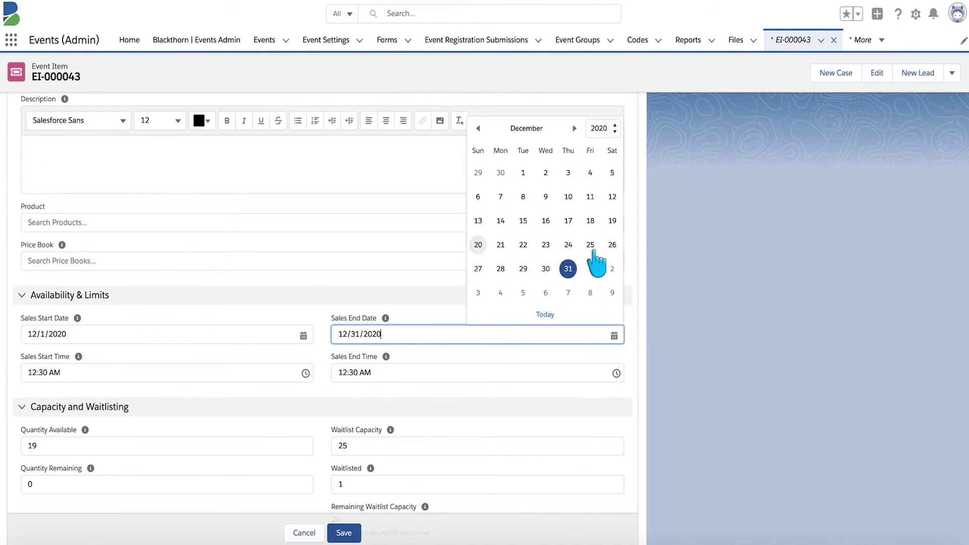
left_click(568, 219)
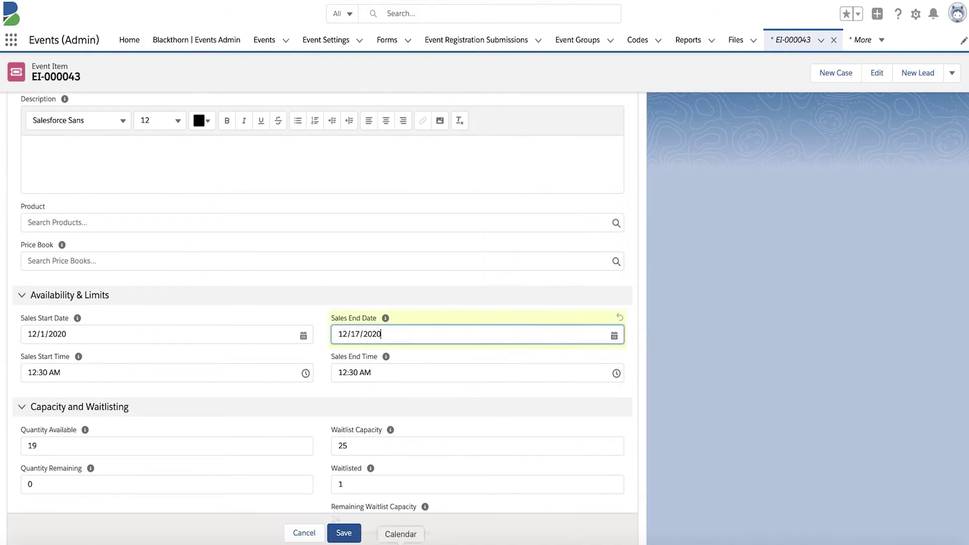
left_click(346, 534)
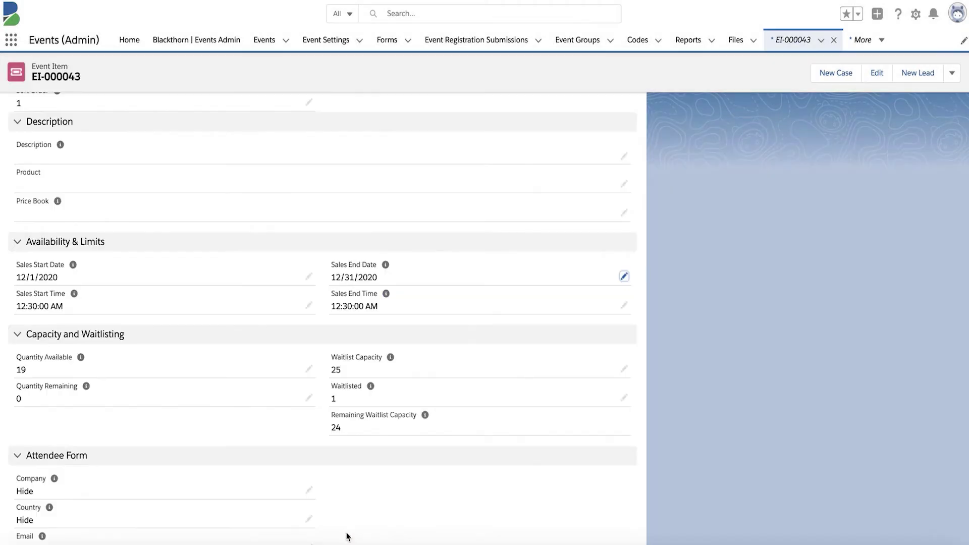
scroll(439, 216, "up", 4)
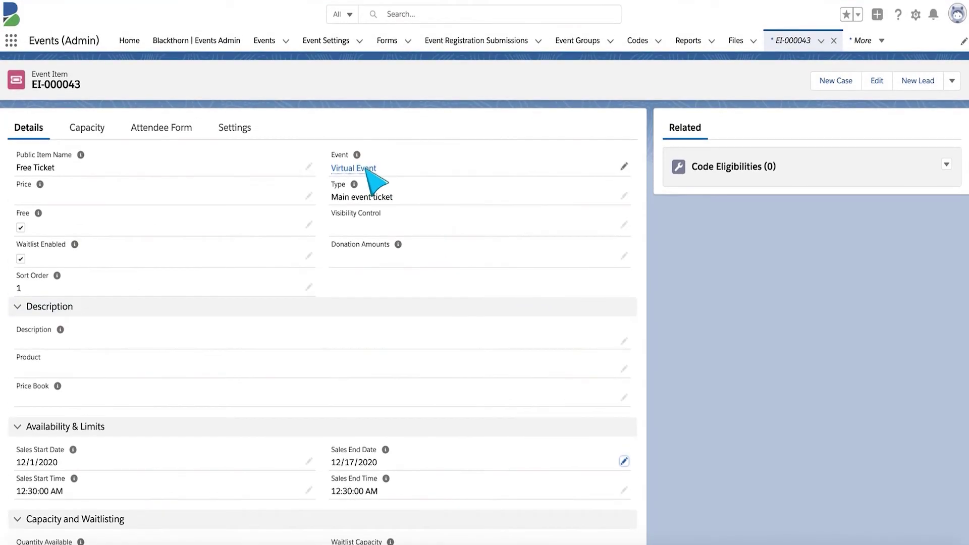
left_click(356, 169)
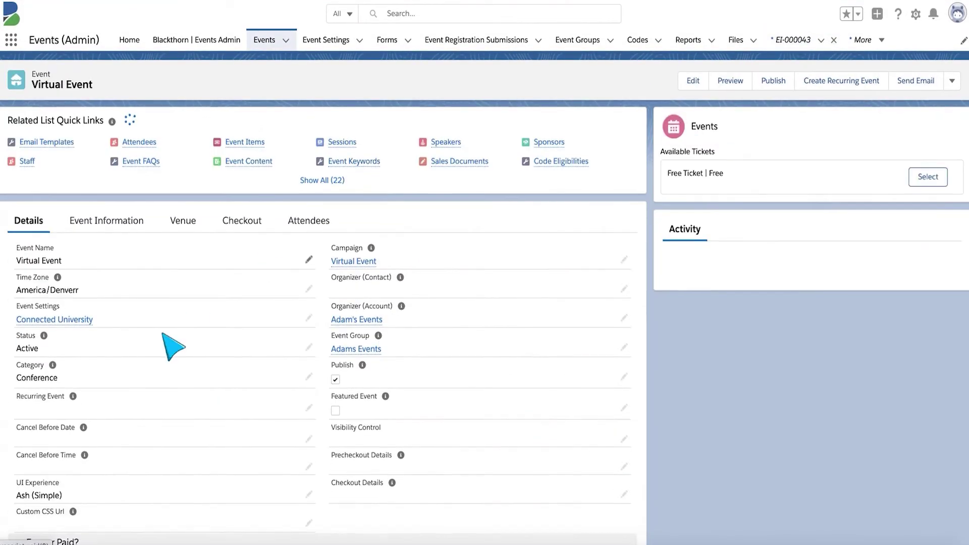
scroll(167, 343, "down", 5)
scroll(166, 345, "down", 4)
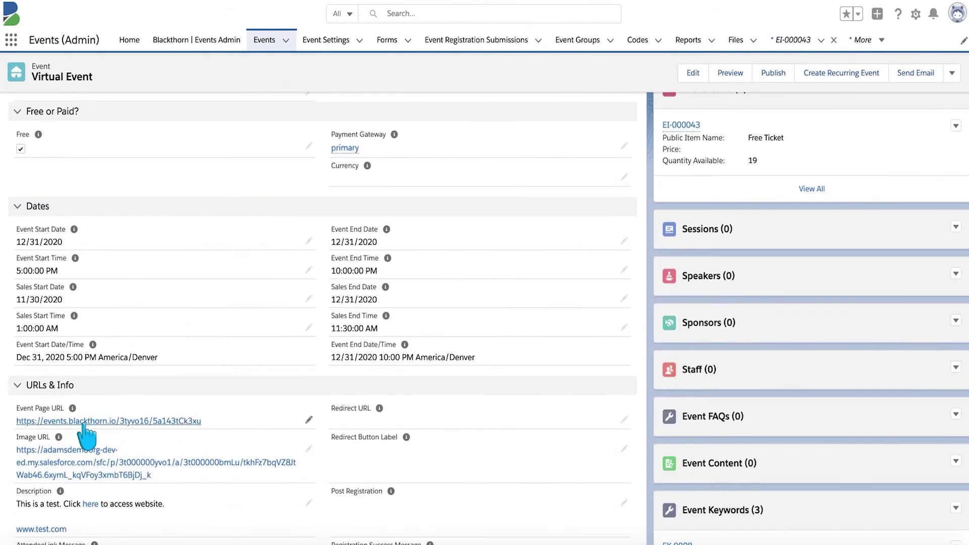
left_click(109, 420)
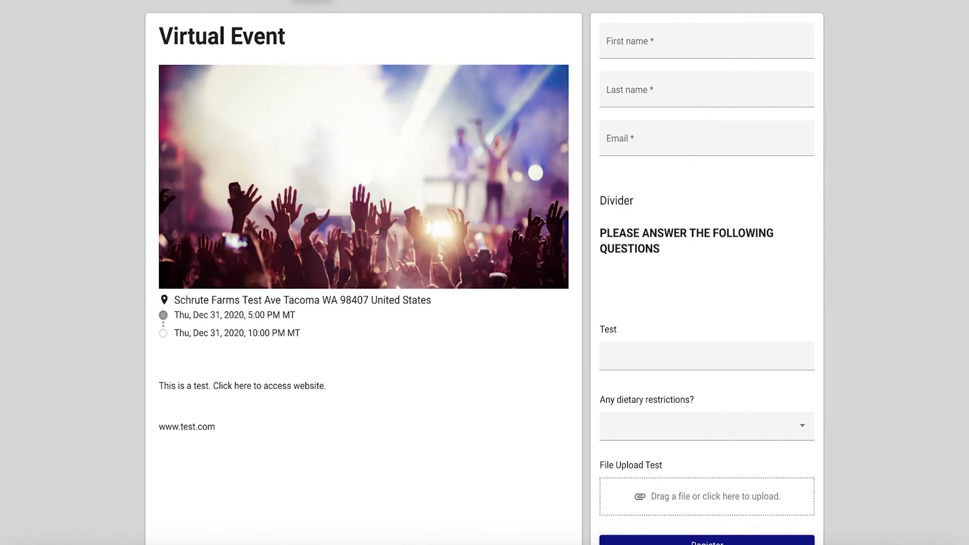
key("ctrl+l")
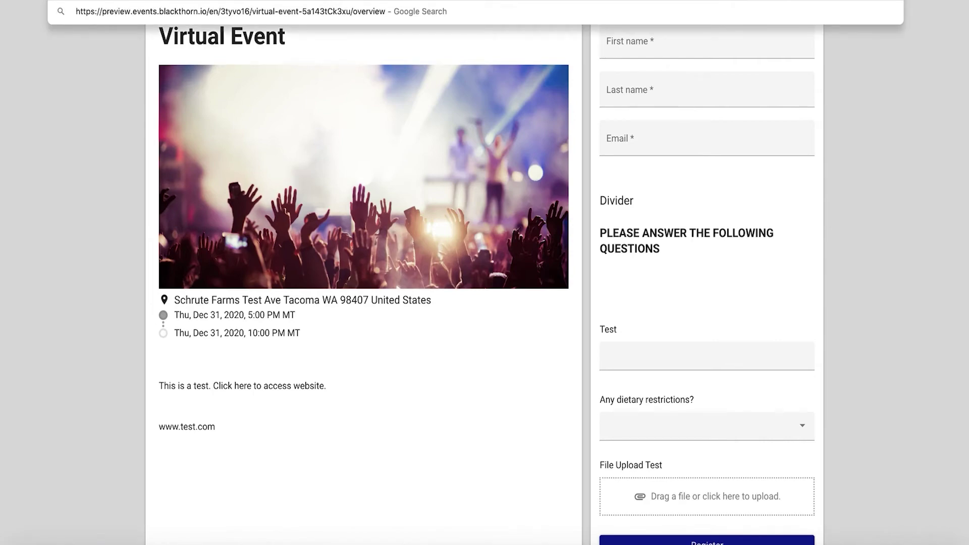
key("Return")
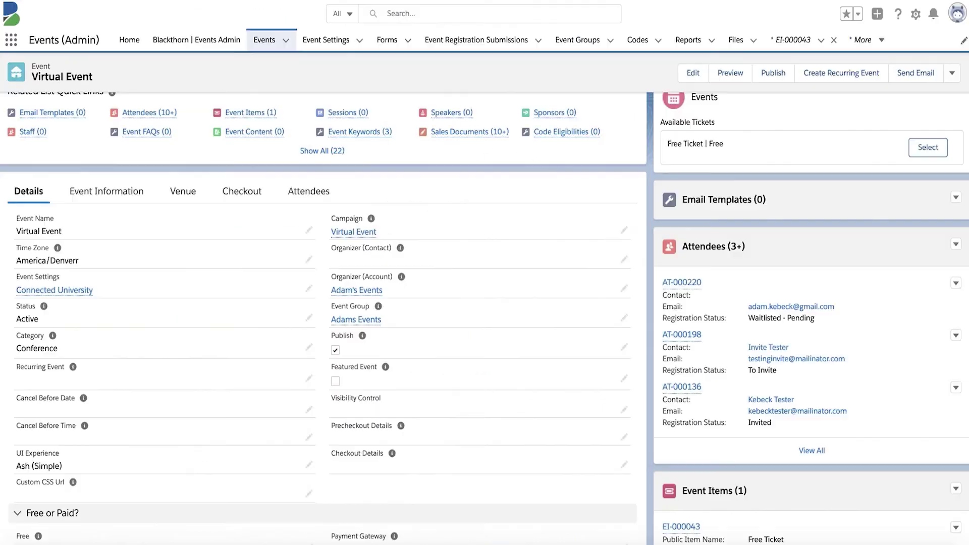
scroll(282, 202, "up", 2)
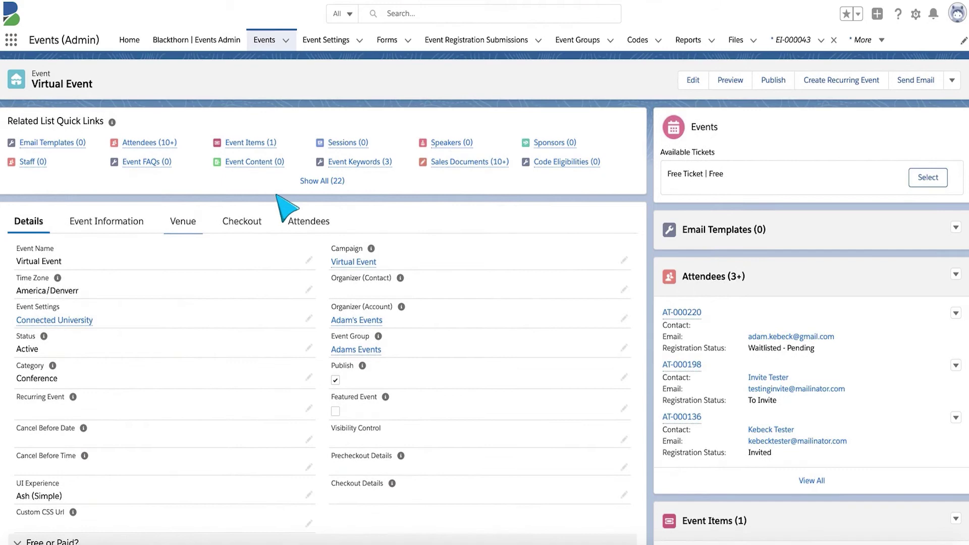
mouse_move(255, 153)
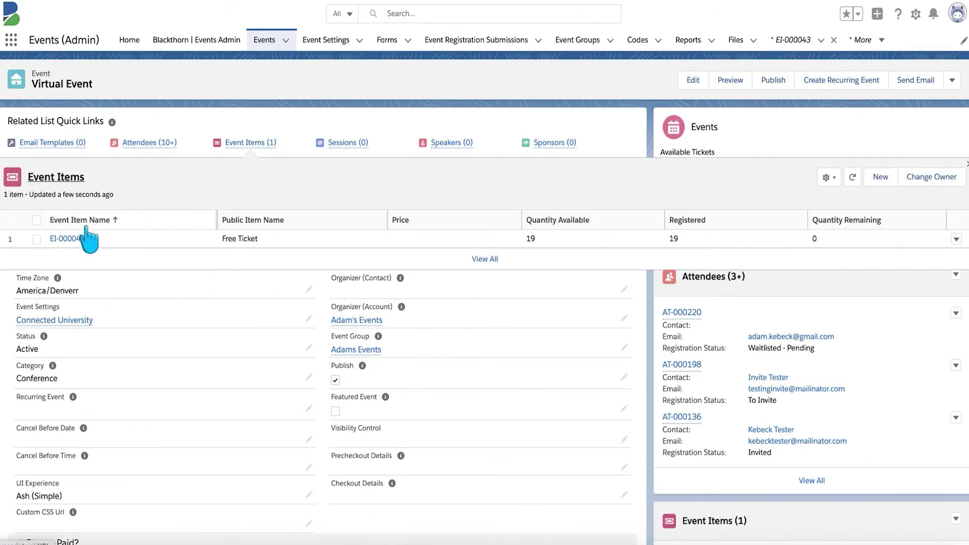
left_click(73, 240)
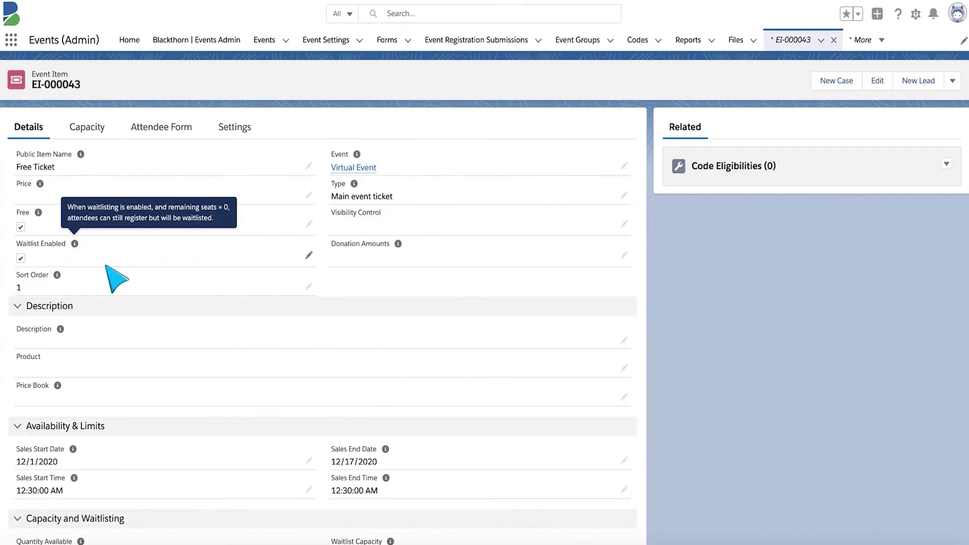
scroll(169, 335, "down", 2)
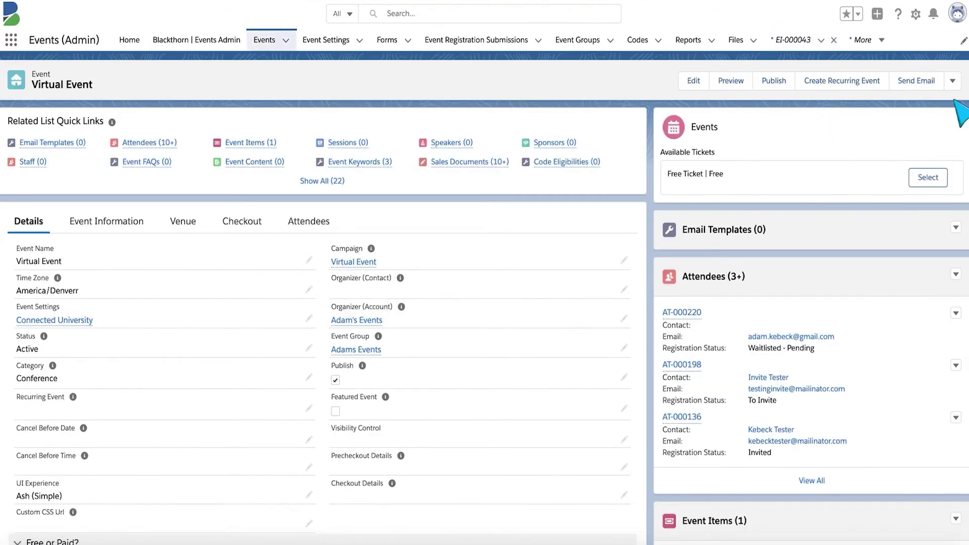
- Clone the Virtual Event with its event item included, naming the copy 'Virtual Event 2'
left_click(952, 81)
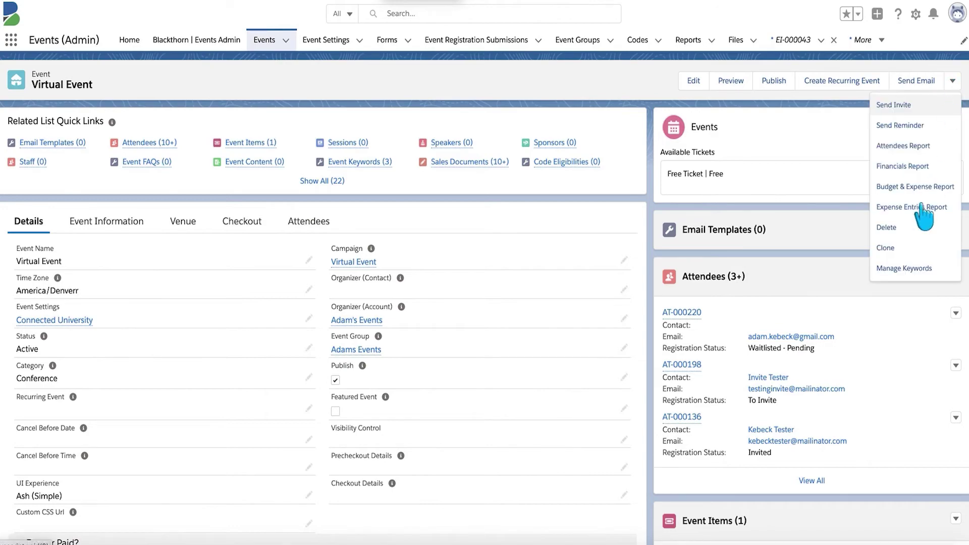
left_click(894, 247)
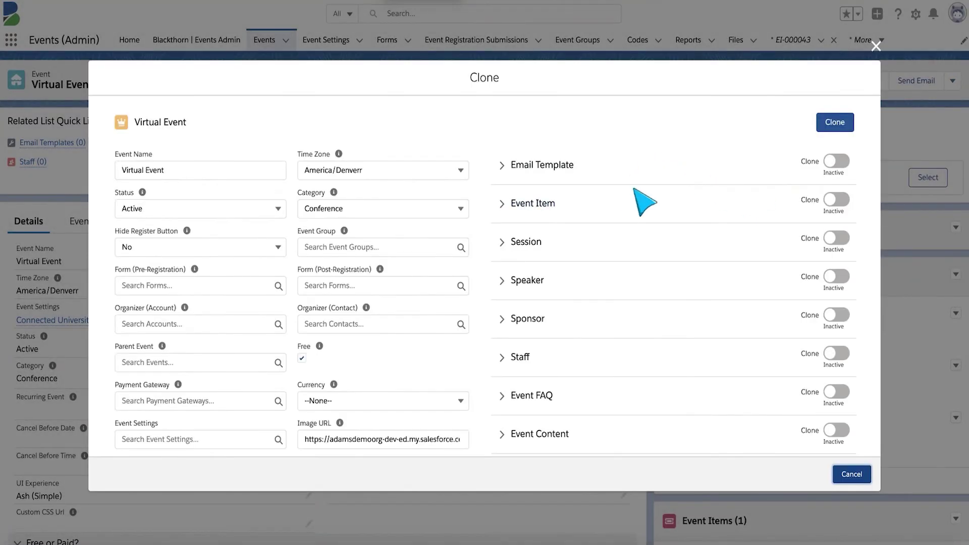
left_click(827, 201)
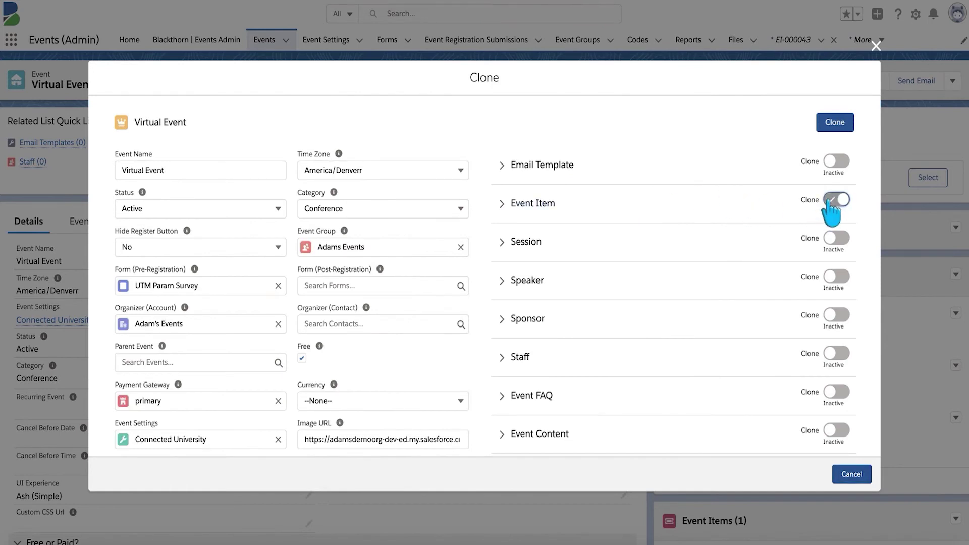
left_click(233, 169)
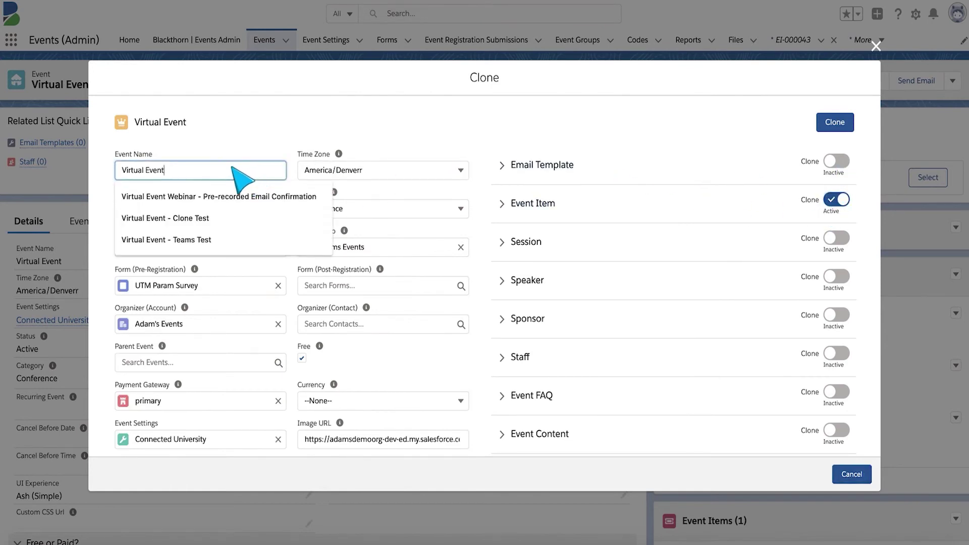
type("2")
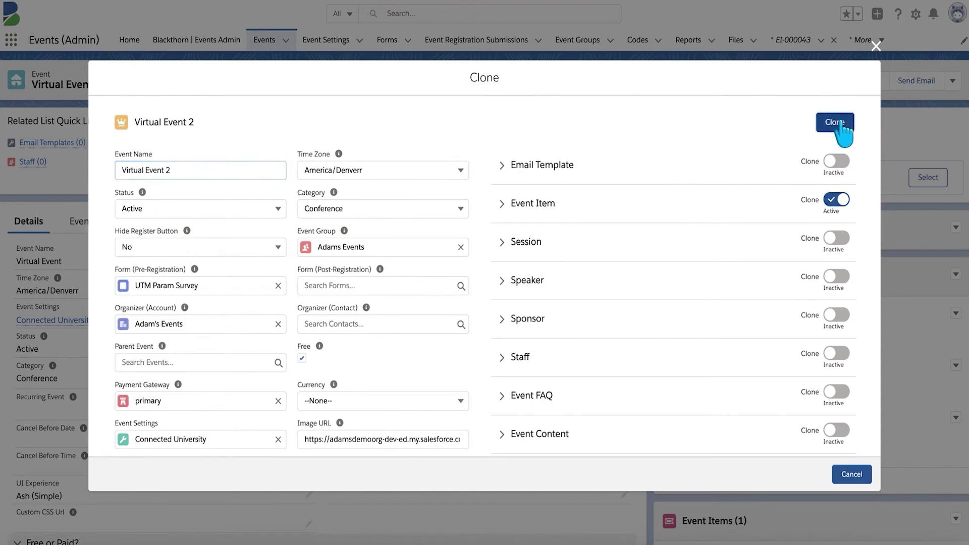
left_click(838, 123)
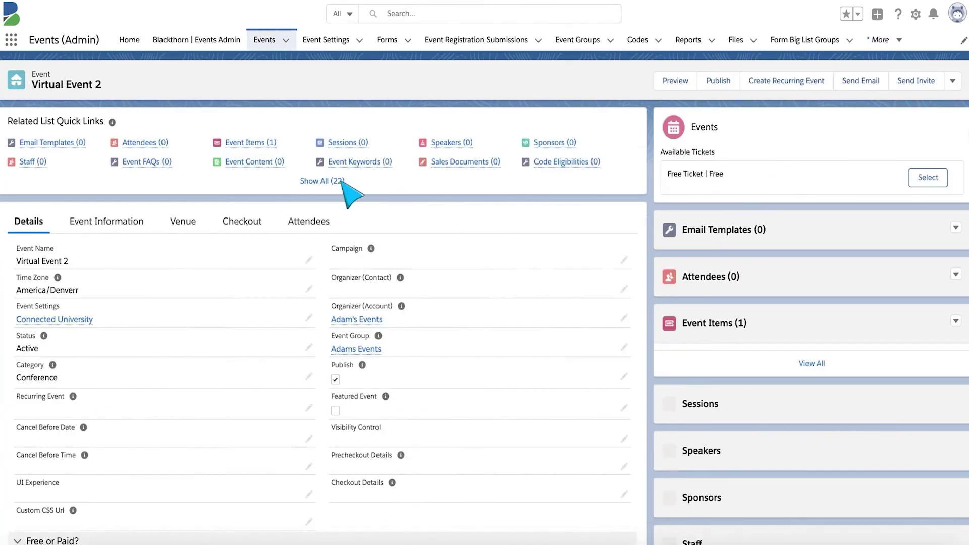
mouse_move(244, 152)
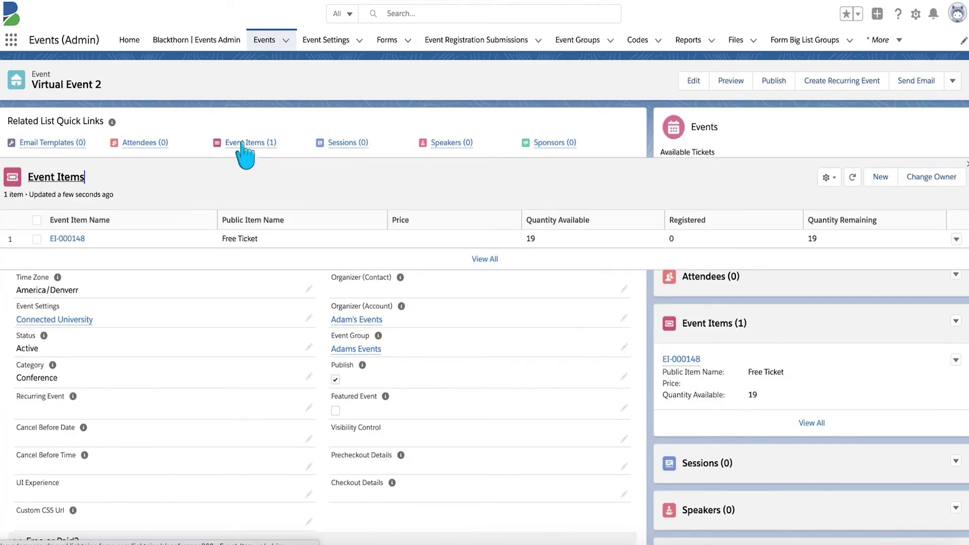
left_click(68, 237)
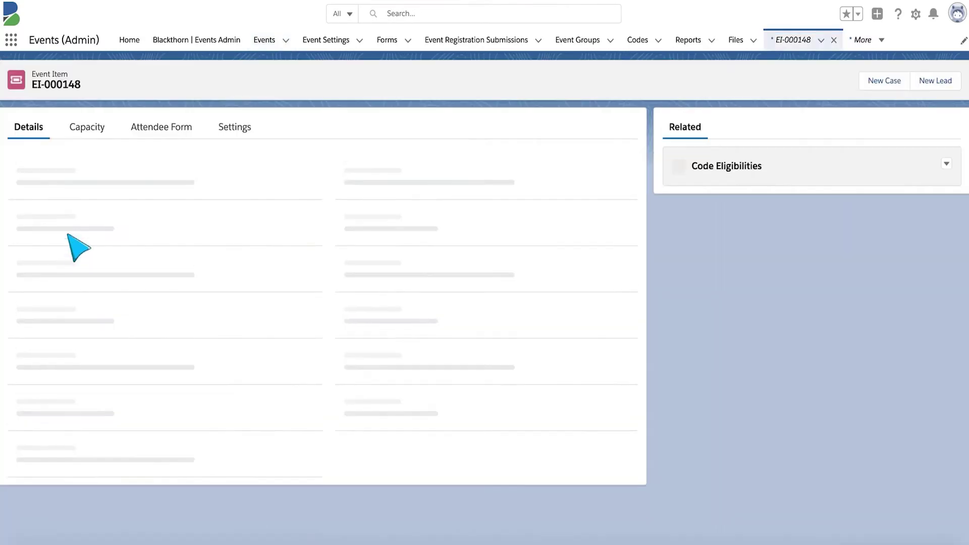
scroll(271, 308, "down", 3)
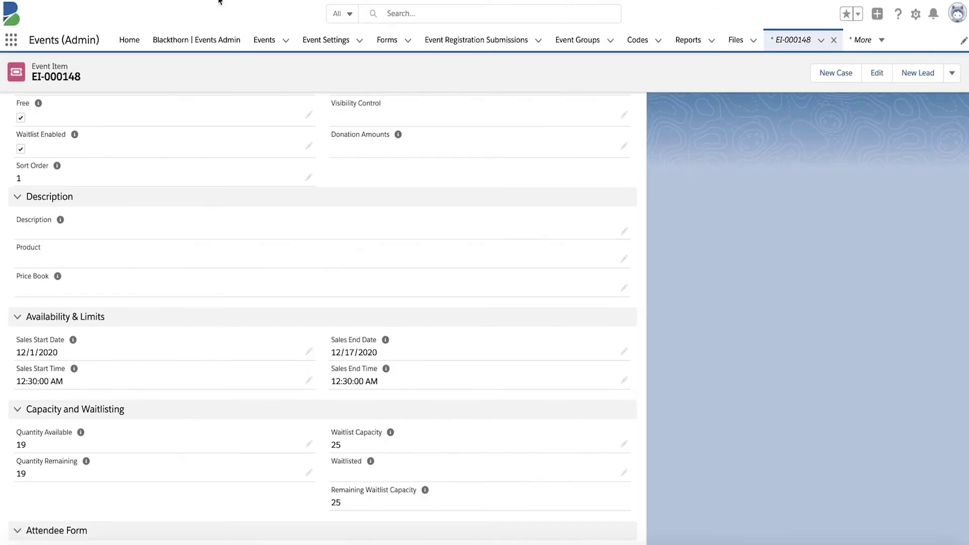
left_click(263, 39)
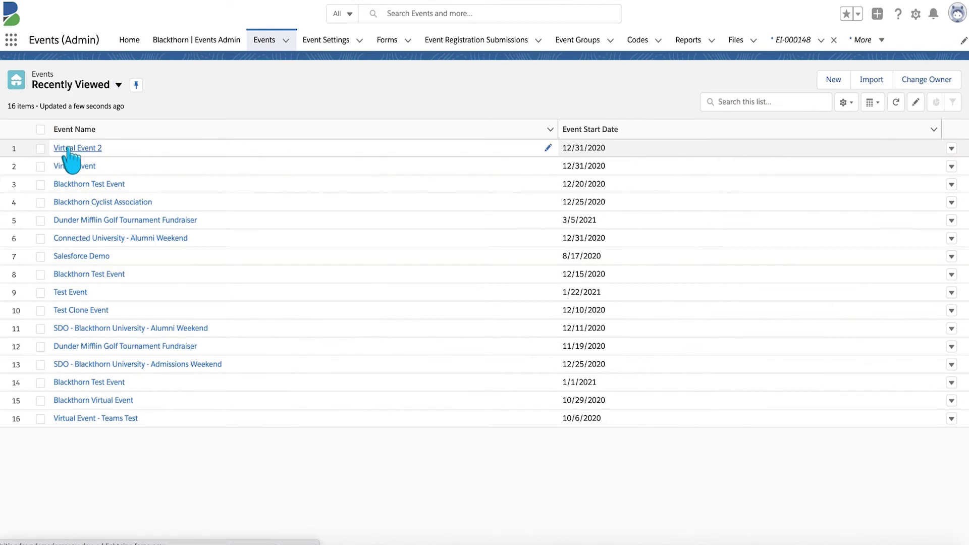
left_click(70, 148)
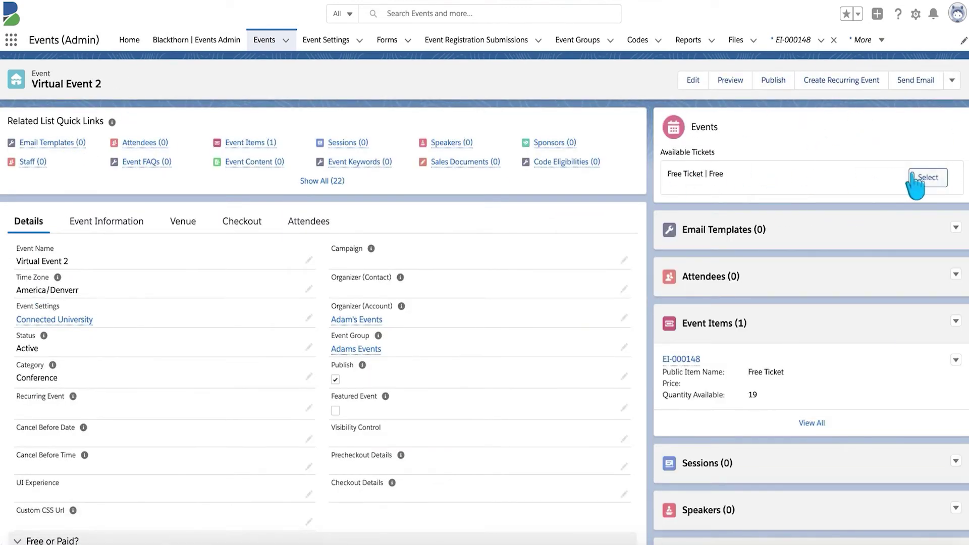
- Start Free Ticket attendee registration twice, leaving it each time with the Back button
left_click(927, 178)
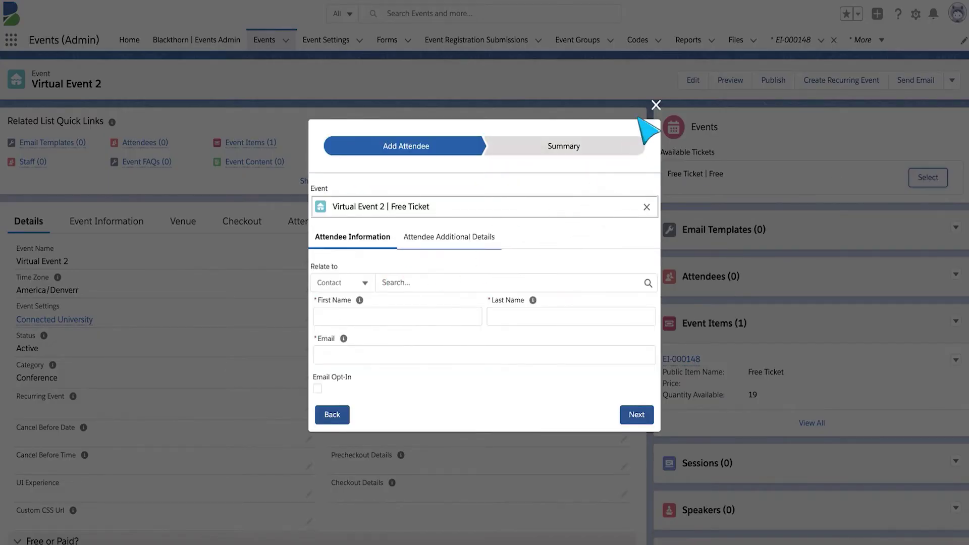
left_click(332, 415)
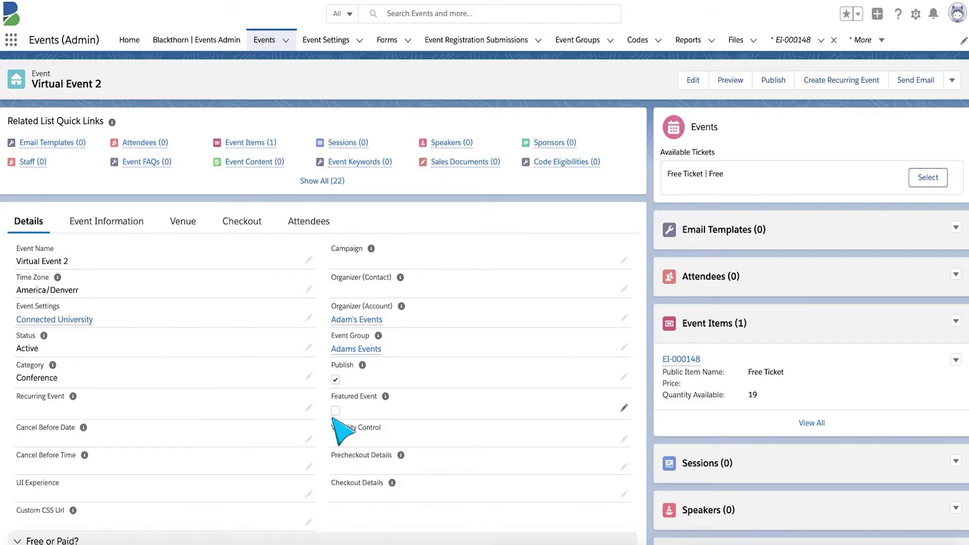
left_click(929, 176)
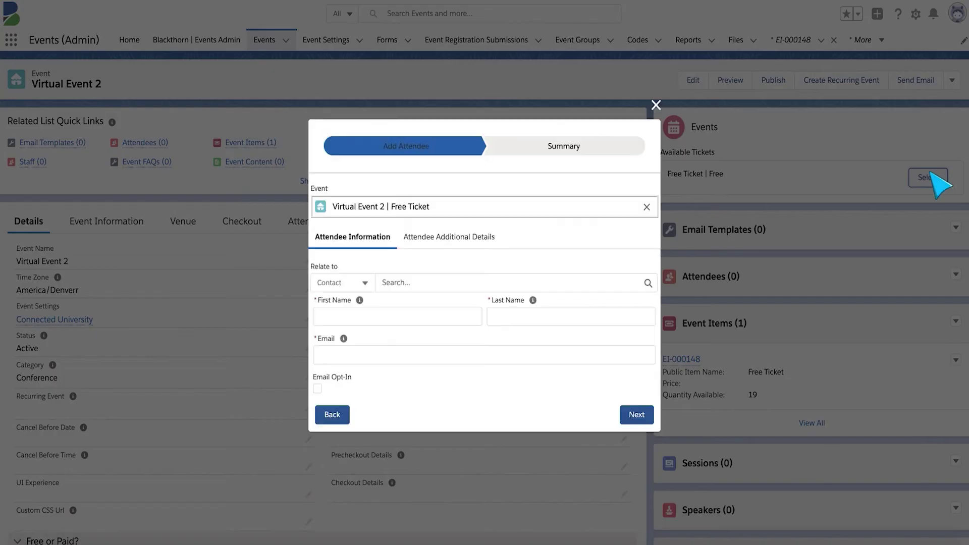
left_click(333, 415)
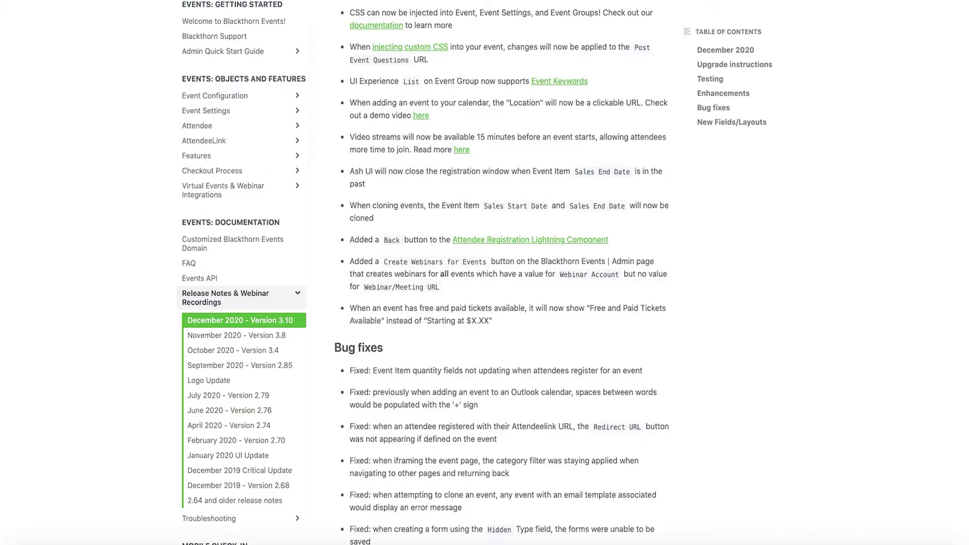
scroll(372, 199, "down", 2)
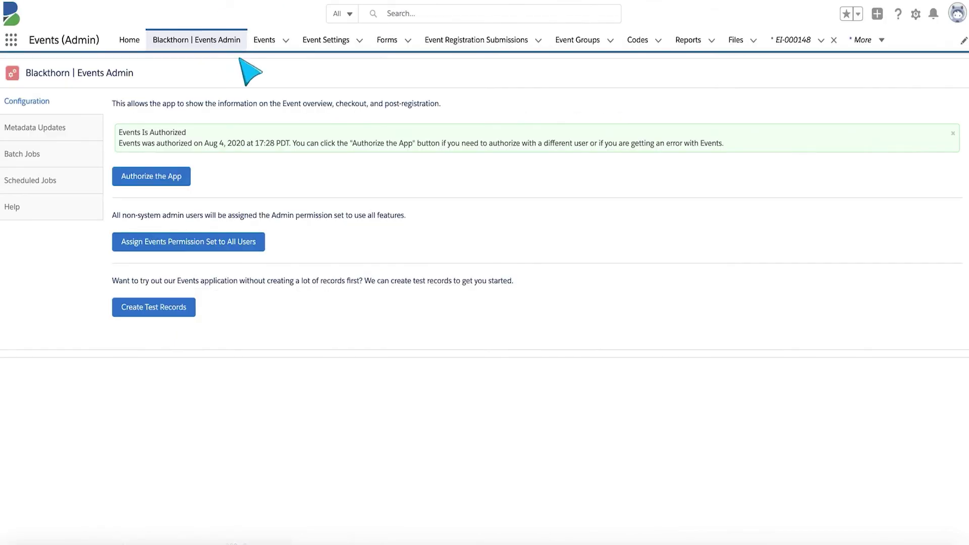
- In Events Admin Batch Jobs, run Create Webinars for Events and Create Webinars for Sessions
left_click(206, 43)
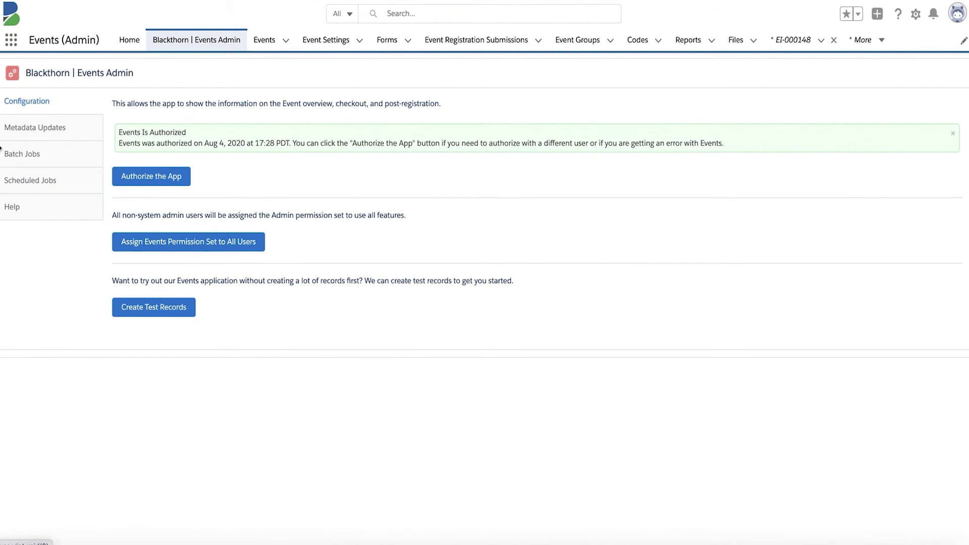
left_click(15, 160)
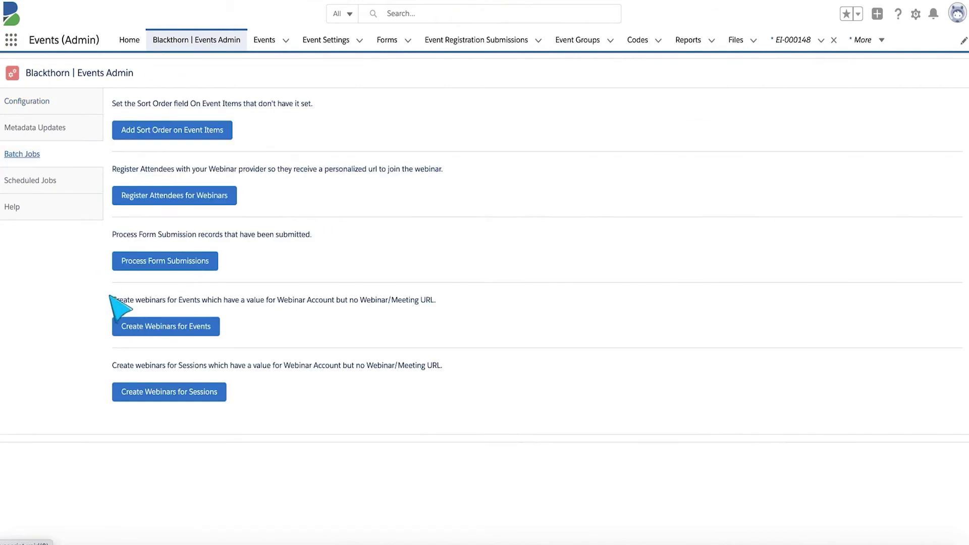
left_click_drag(112, 300, 196, 304)
left_click_drag(112, 365, 211, 366)
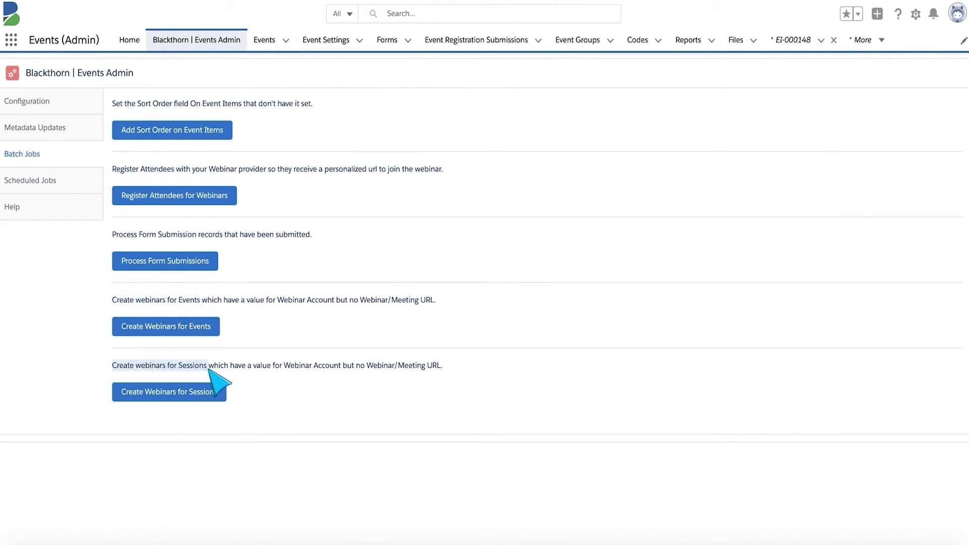
left_click(172, 330)
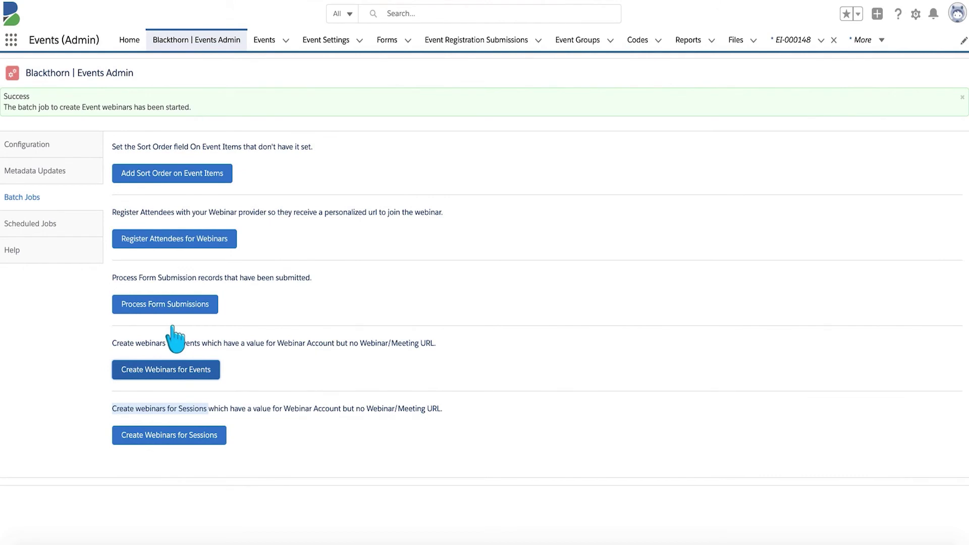
left_click(147, 434)
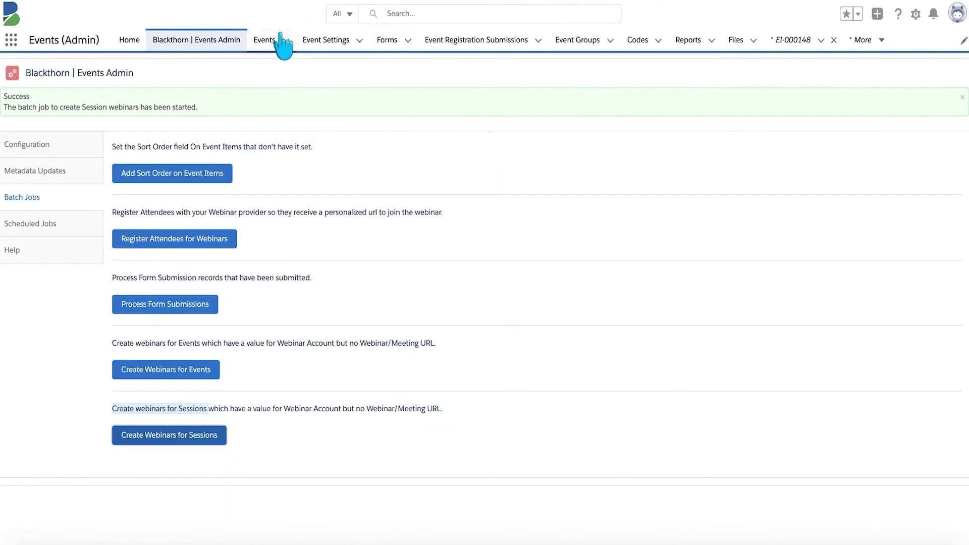
left_click(267, 39)
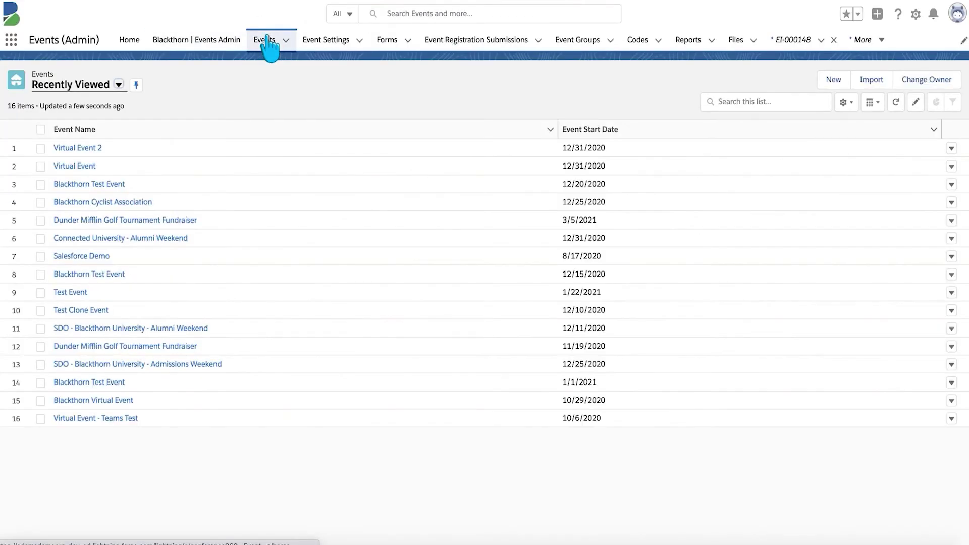
- Open the Dunder Mifflin Golf Tournament Fundraiser event and preview its public page
left_click(95, 221)
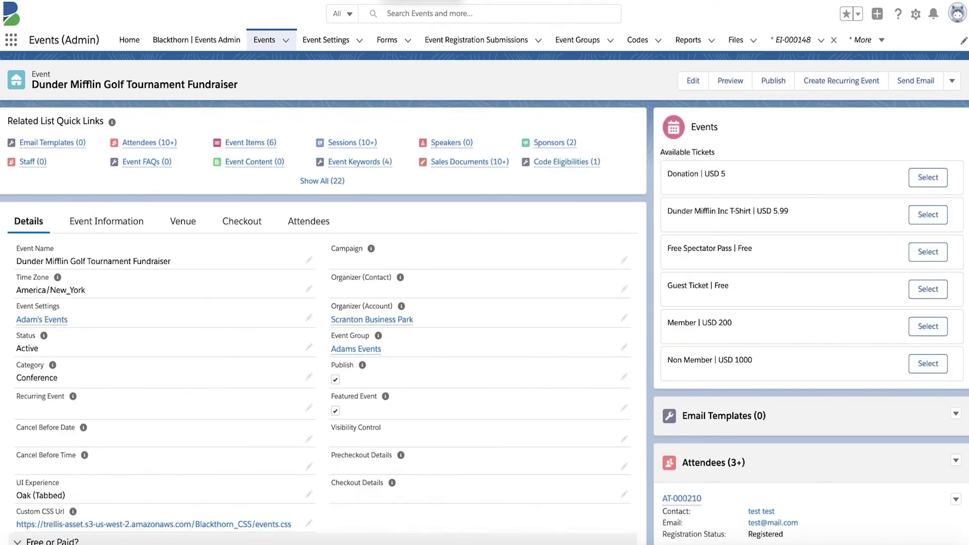
scroll(237, 308, "down", 6)
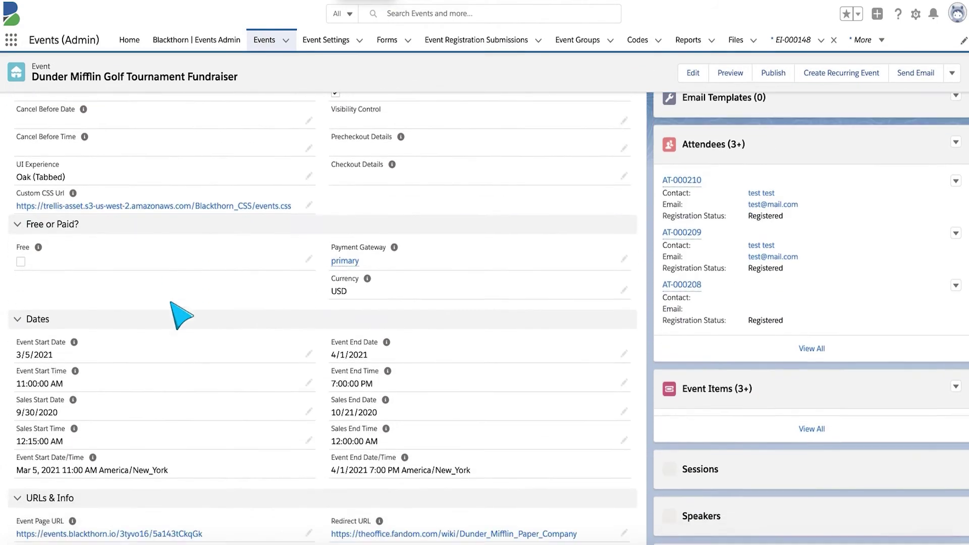
scroll(174, 313, "down", 4)
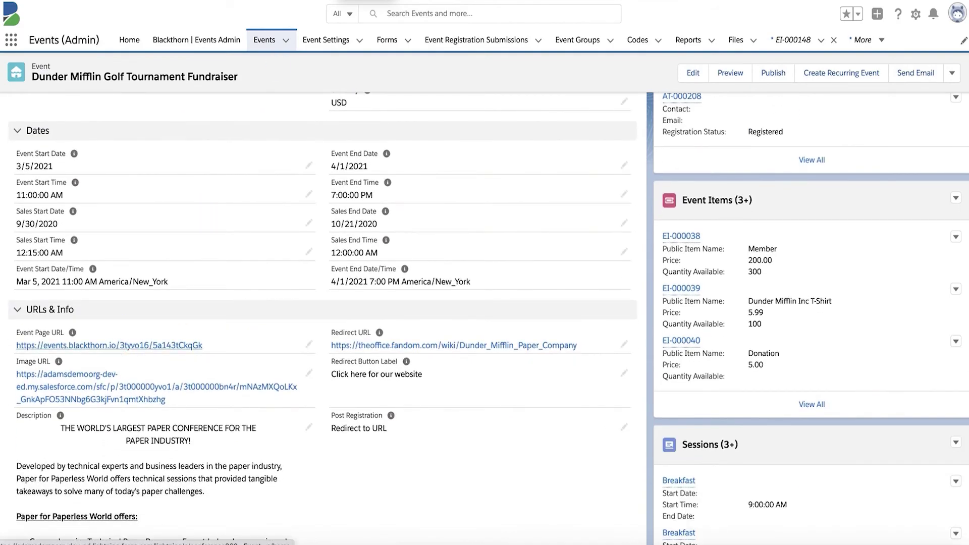
left_click(109, 345)
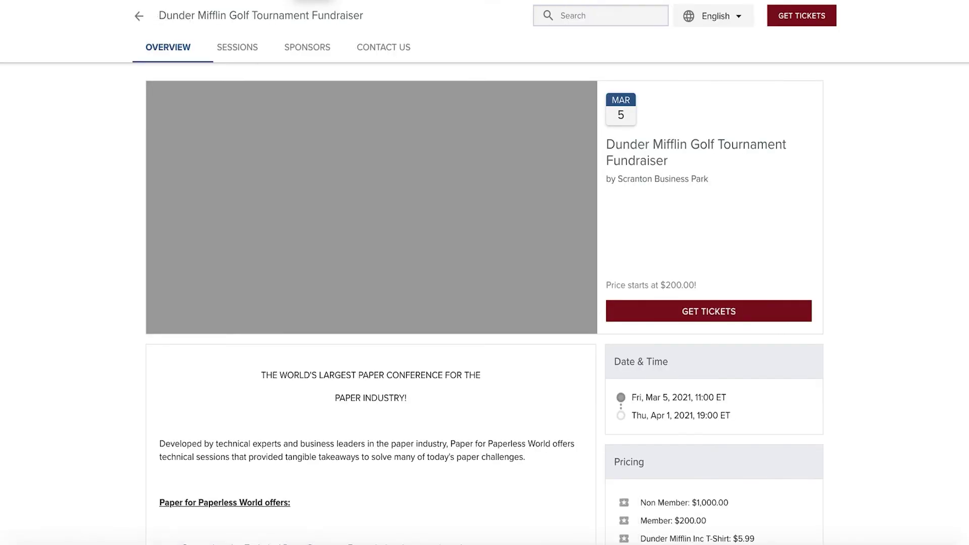
- Reload the public page so 'Price starts at $200.00!' becomes 'Free & Paid Tickets Available'
left_click_drag(698, 286, 605, 285)
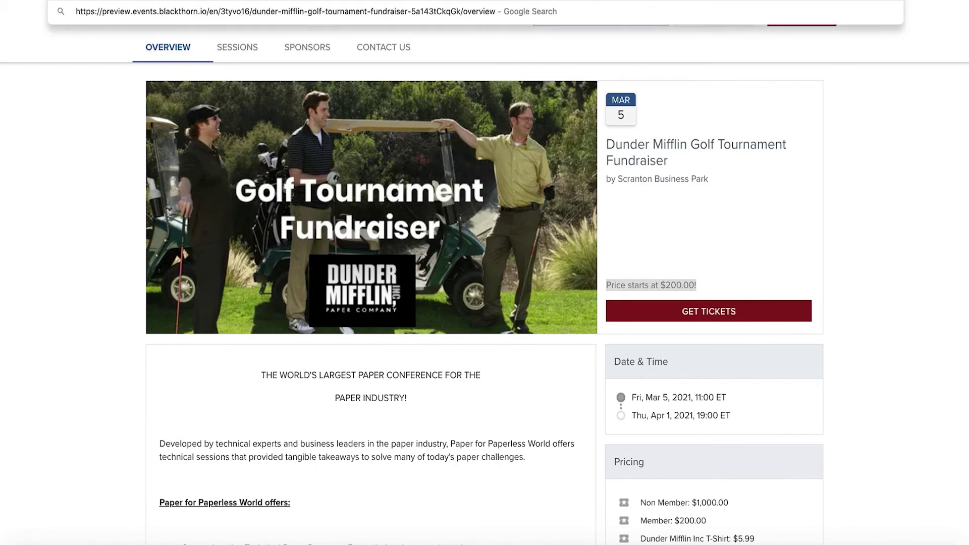
key("Return")
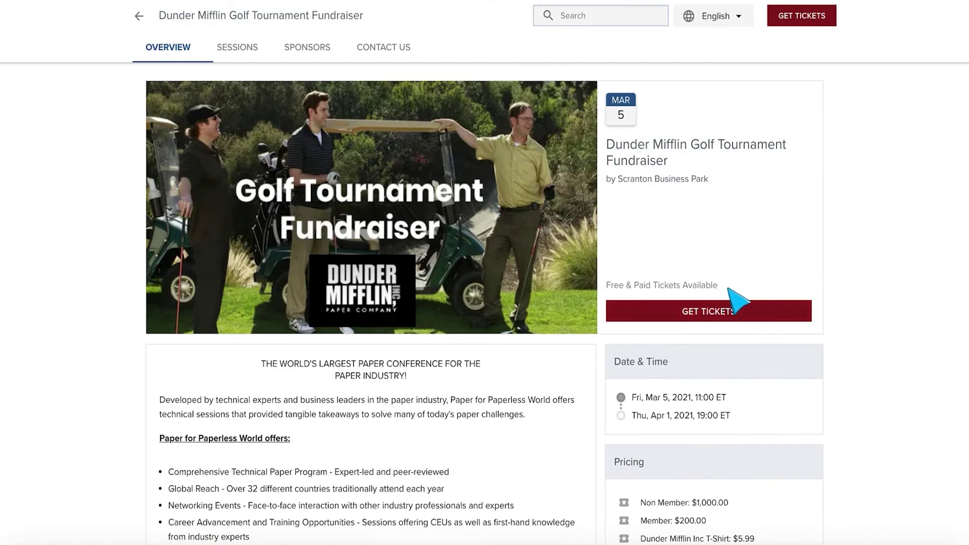
left_click_drag(712, 286, 605, 289)
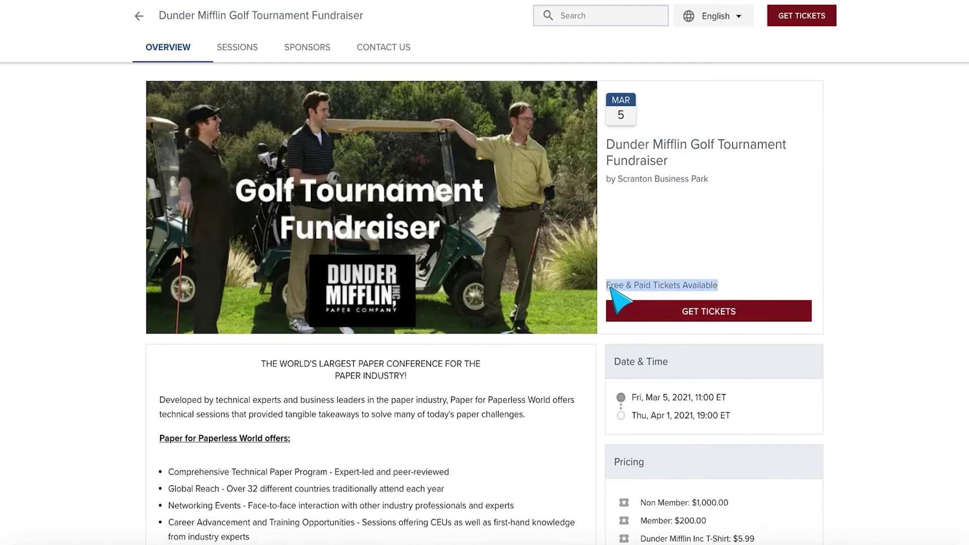
scroll(806, 307, "down", 5)
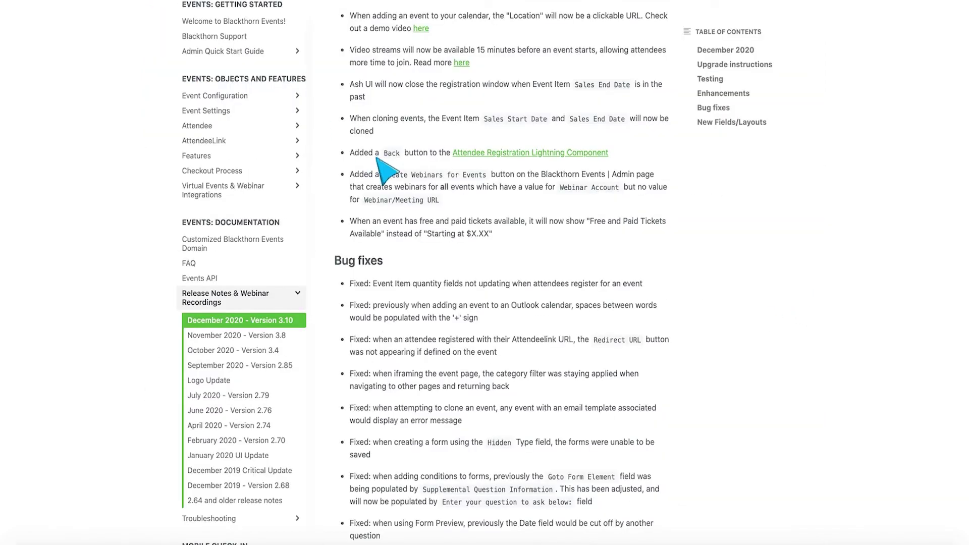
- Scroll the December 2020 release notes down to the Bug fixes list
scroll(485, 227, "down", 3)
scroll(485, 227, "down", 3)
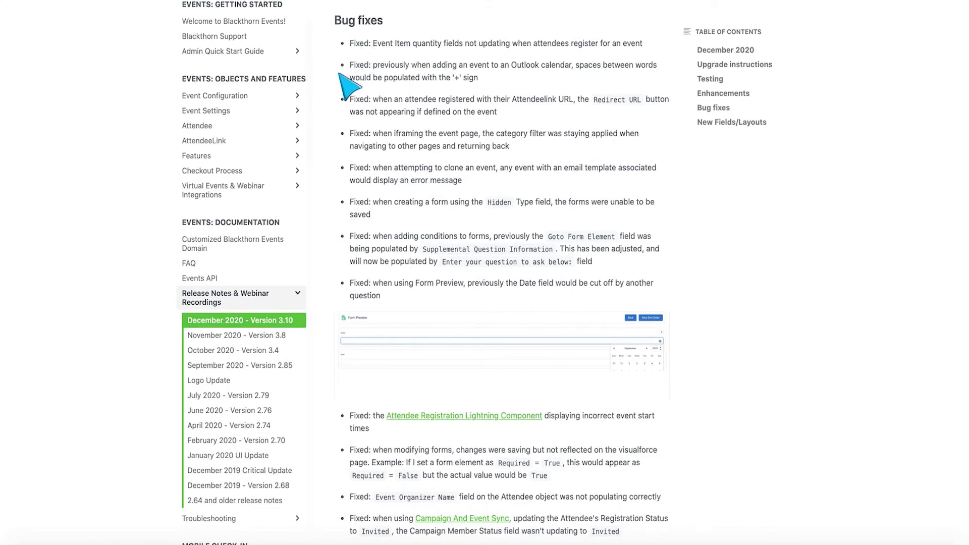
scroll(341, 71, "down", 1)
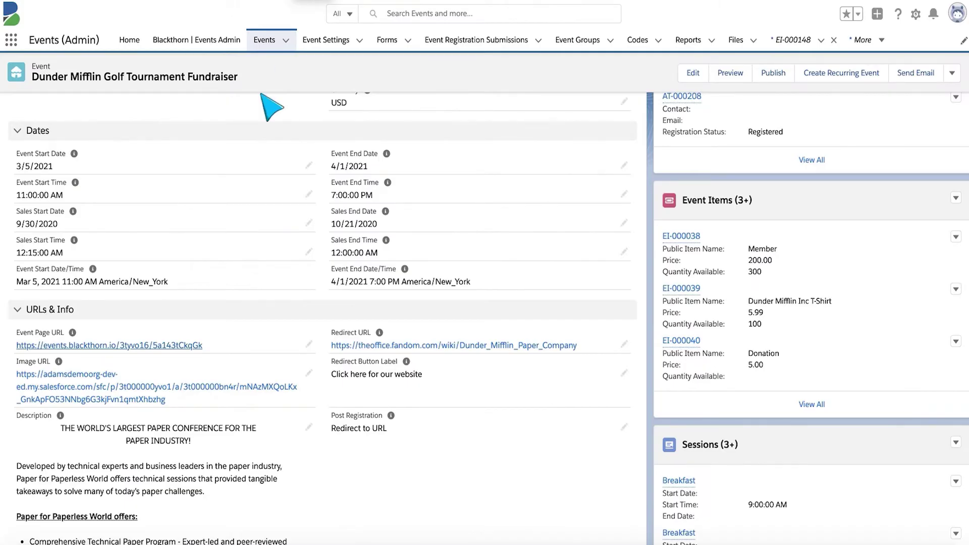
- Keep Post Registration as Redirect to URL with label 'Click here for our website' and save
scroll(395, 285, "down", 2)
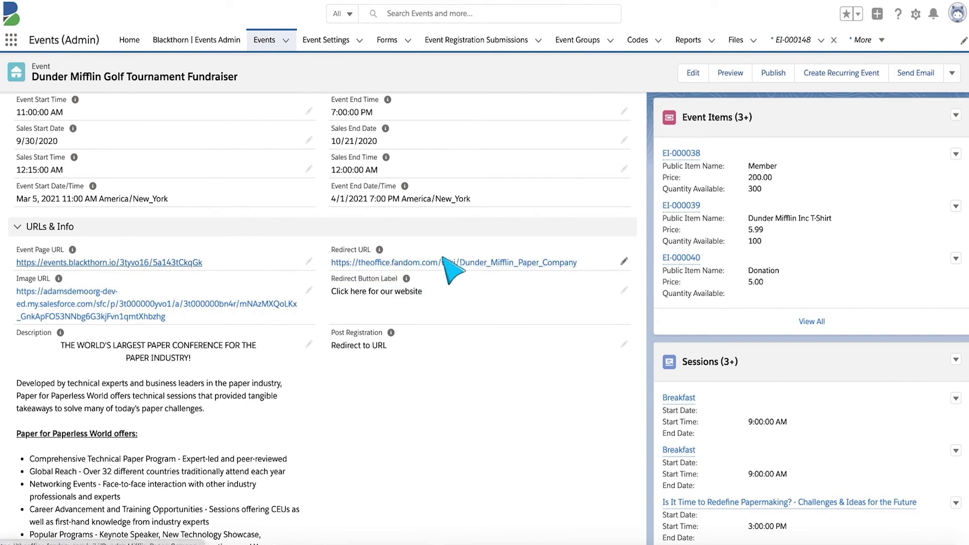
left_click_drag(325, 292, 427, 298)
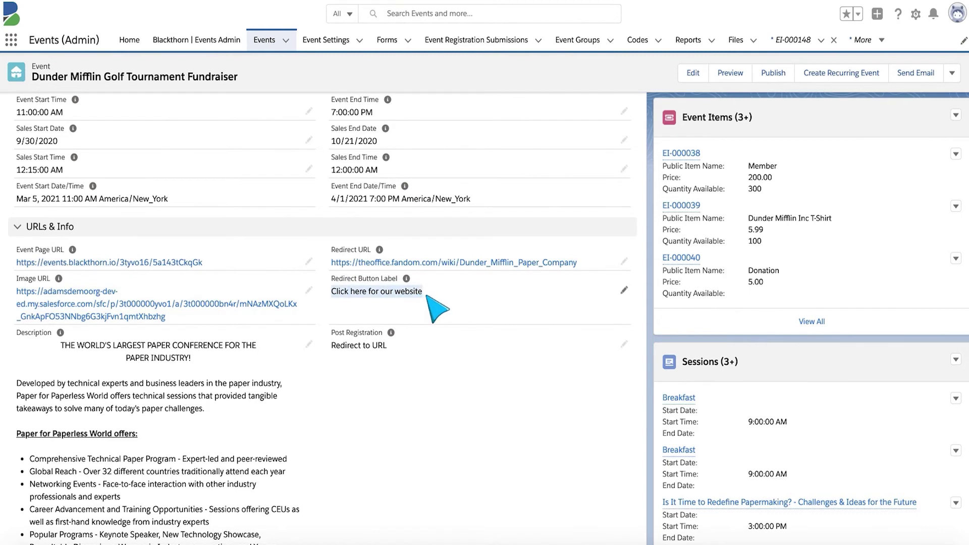
scroll(437, 351, "down", 1)
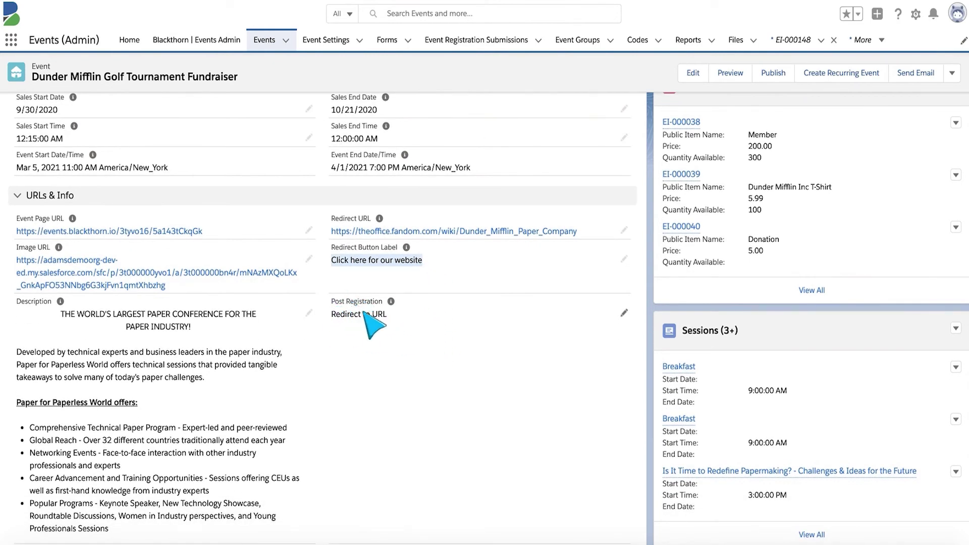
left_click(624, 312)
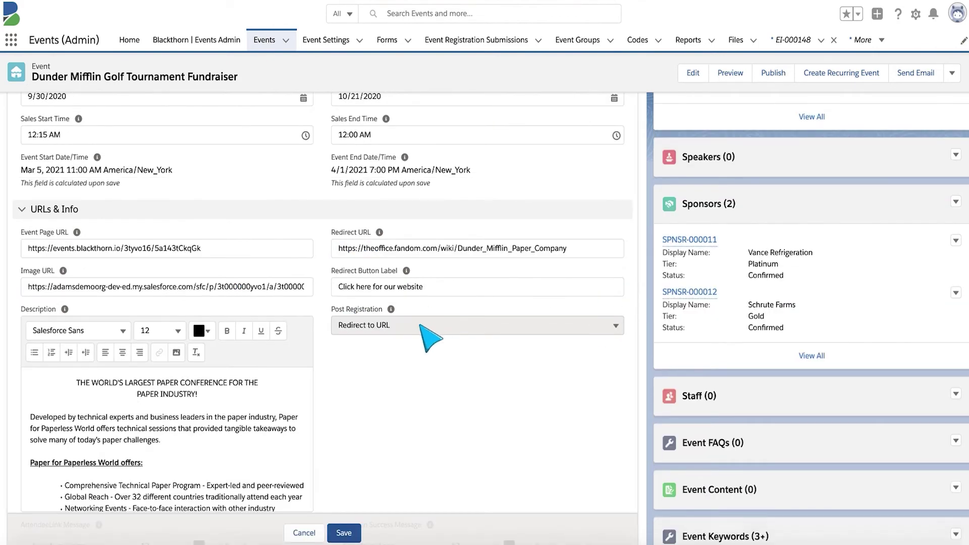
left_click(419, 326)
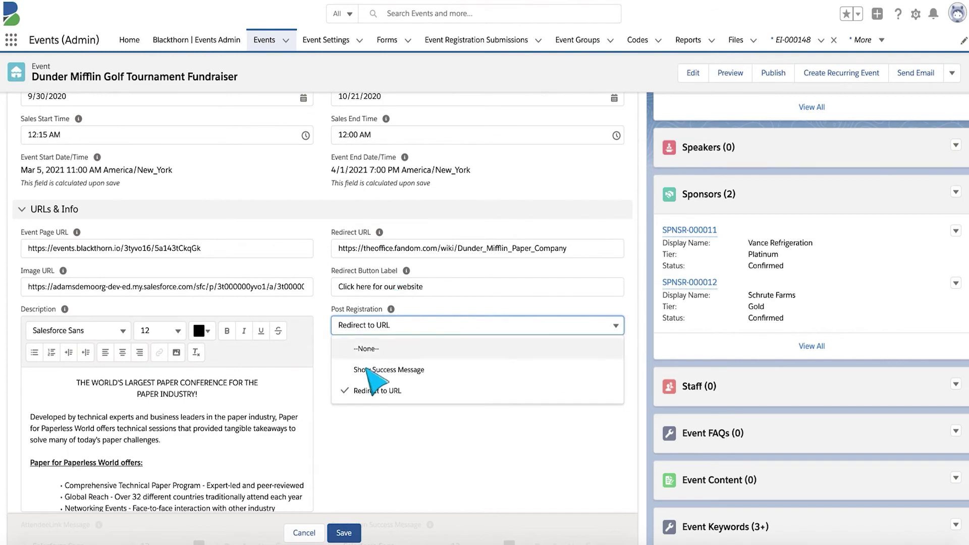
left_click(334, 527)
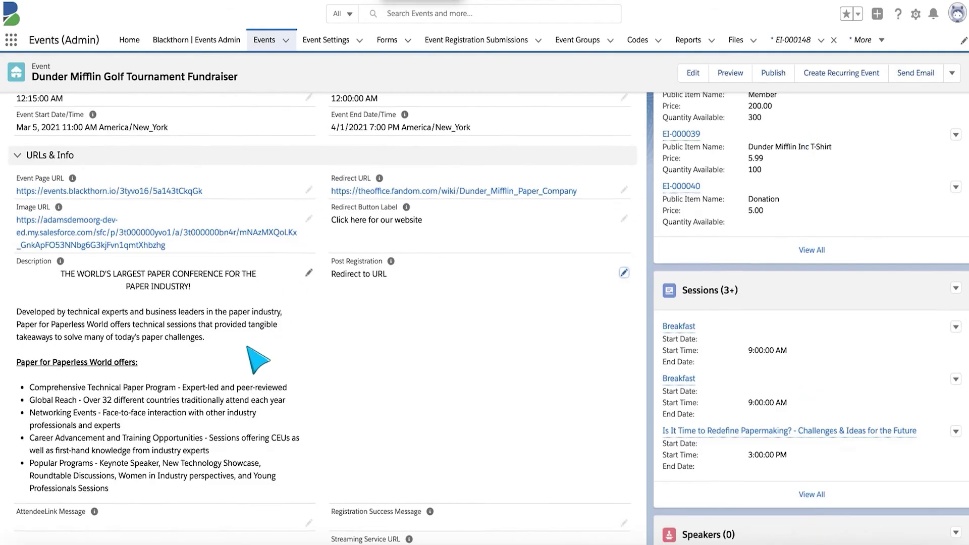
scroll(250, 358, "up", 10)
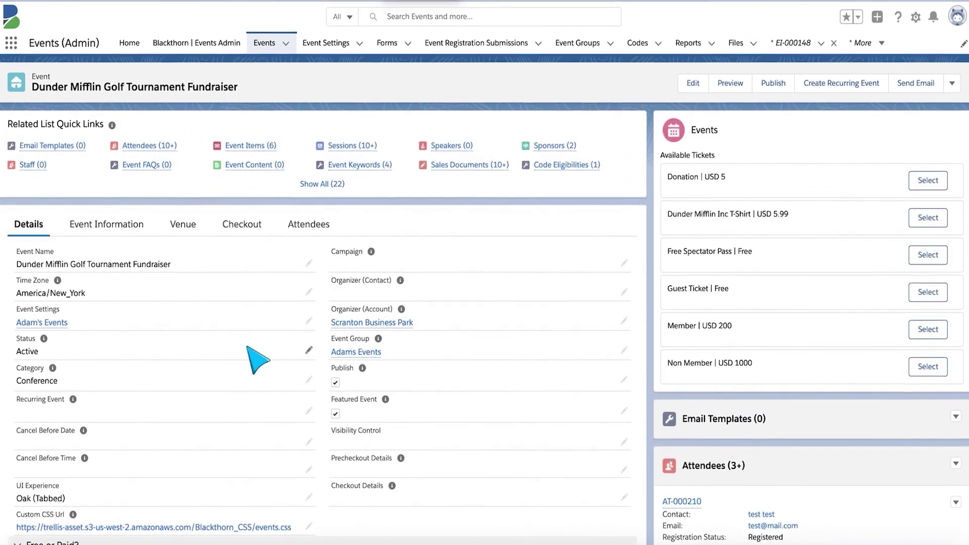
- Open attendee AT-000210's record from the event's attendees list
left_click(148, 143)
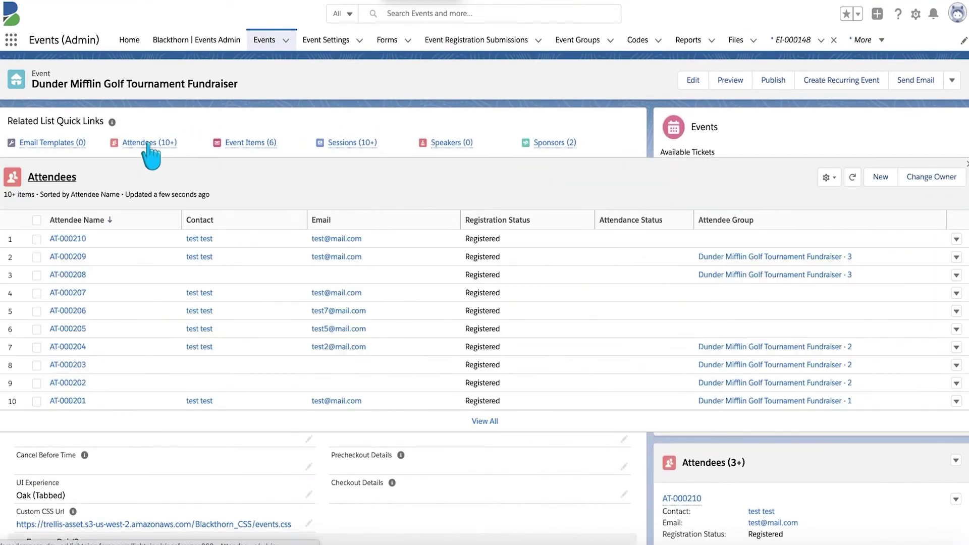
left_click(73, 243)
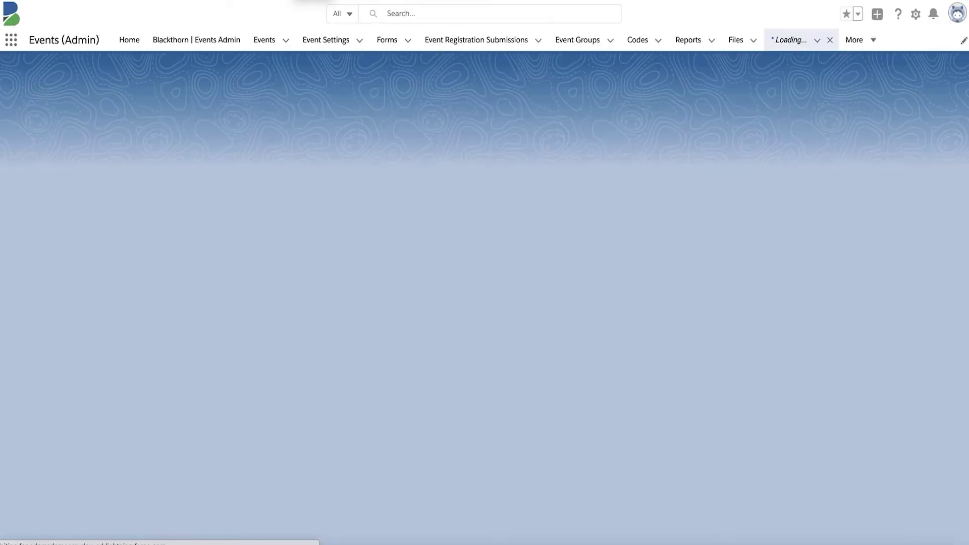
scroll(154, 396, "down", 6)
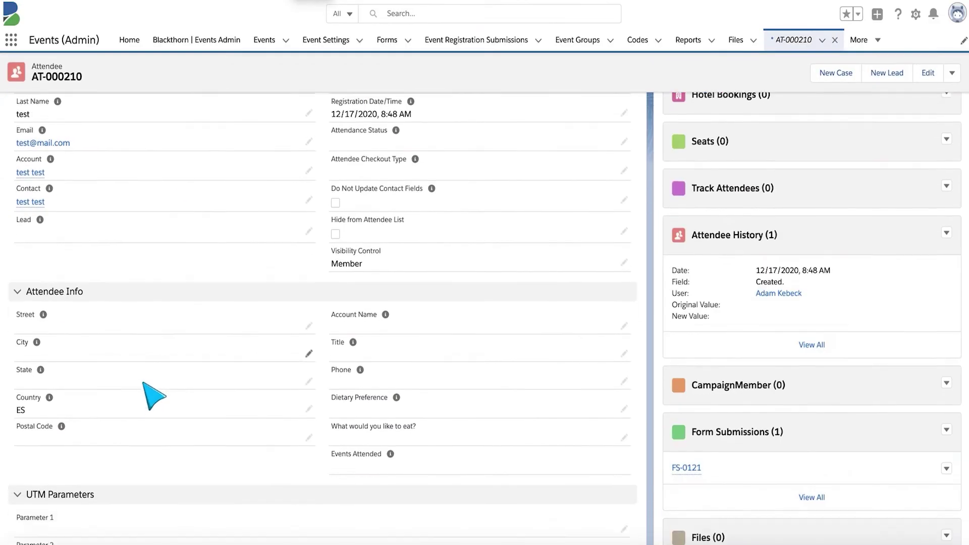
scroll(154, 396, "down", 2)
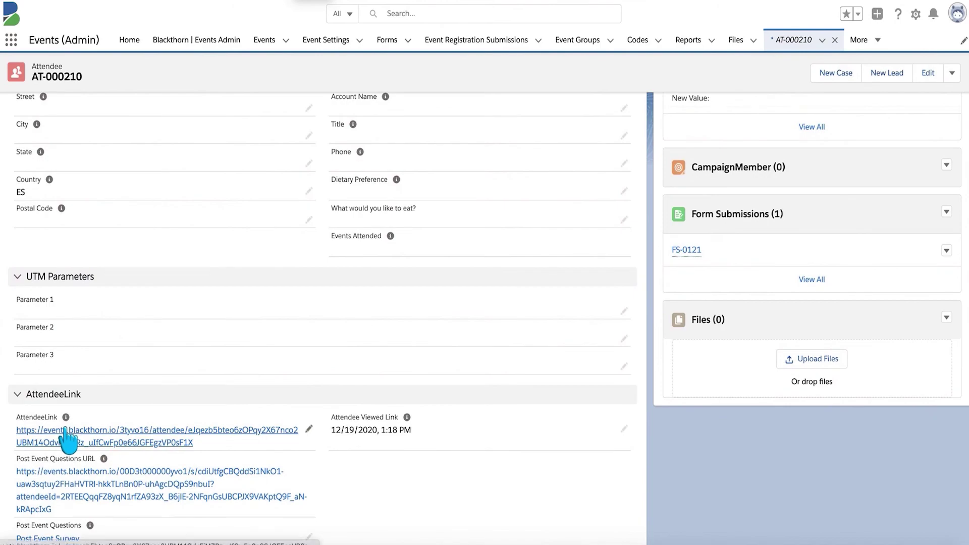
- Open and reload the attendee's AttendeeLink page, then follow 'Click here for our website' to the Dunder Mifflin wiki
left_click(151, 430)
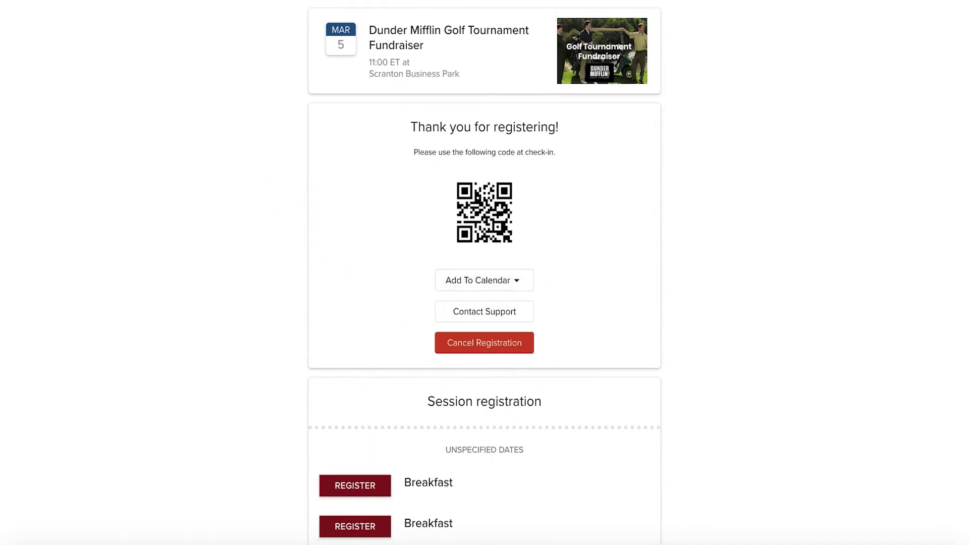
key("ctrl+l")
key("Return")
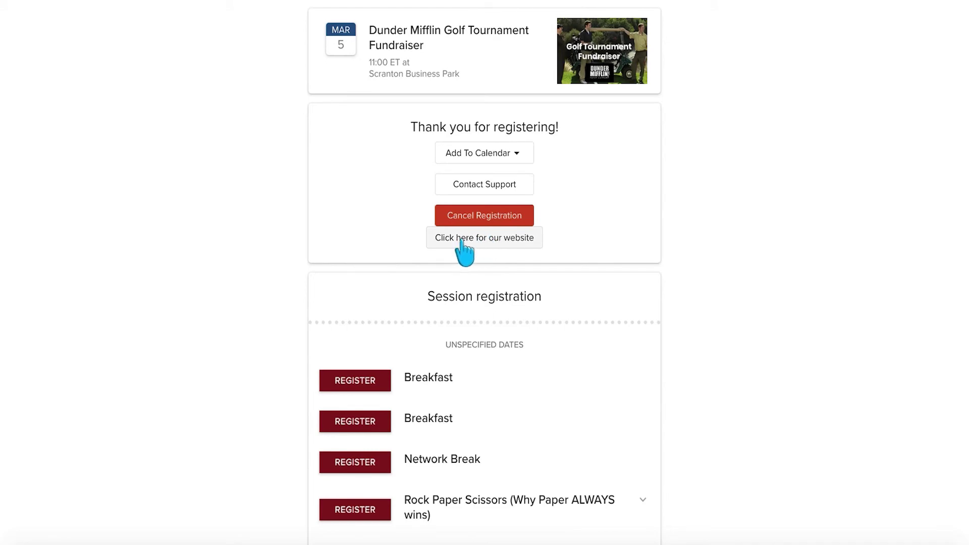
left_click(490, 233)
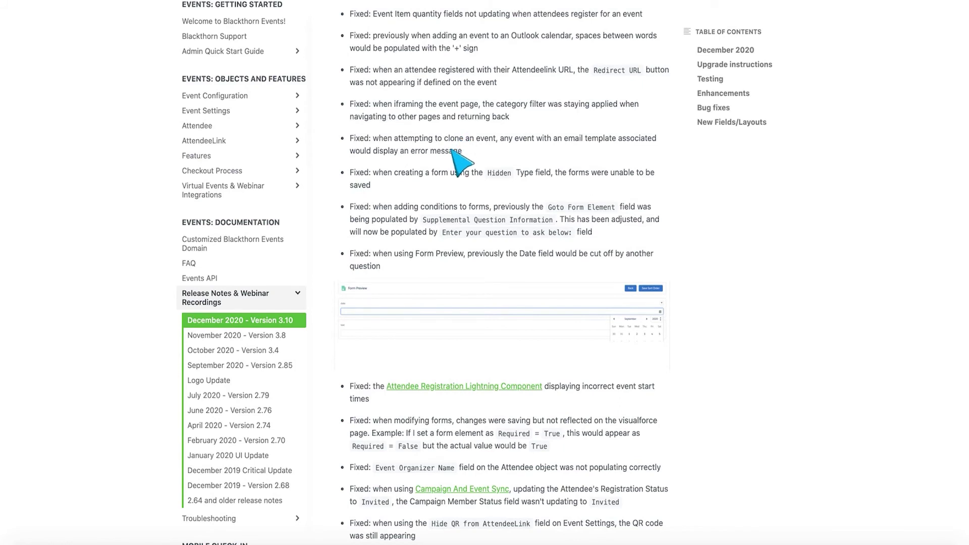
scroll(451, 150, "down", 2)
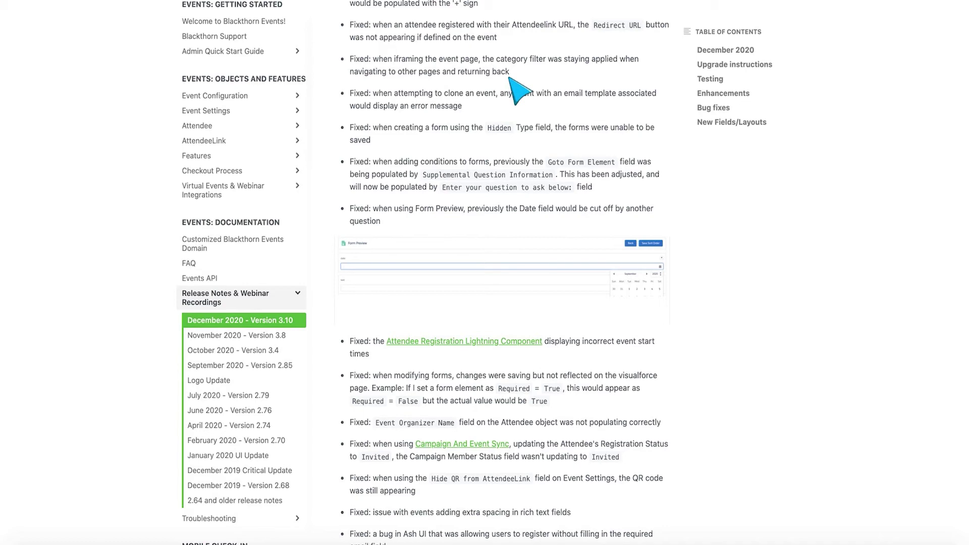
scroll(460, 102, "down", 1)
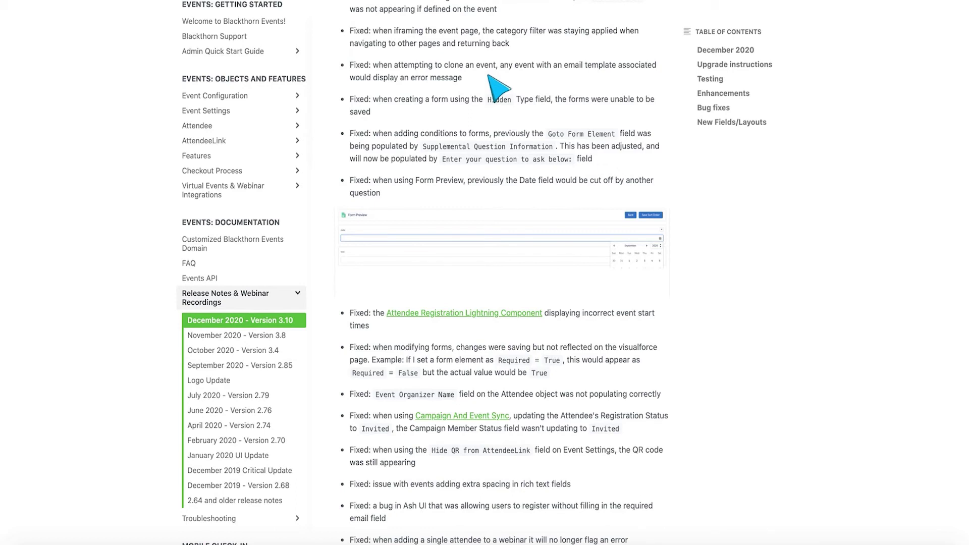
scroll(498, 89, "down", 3)
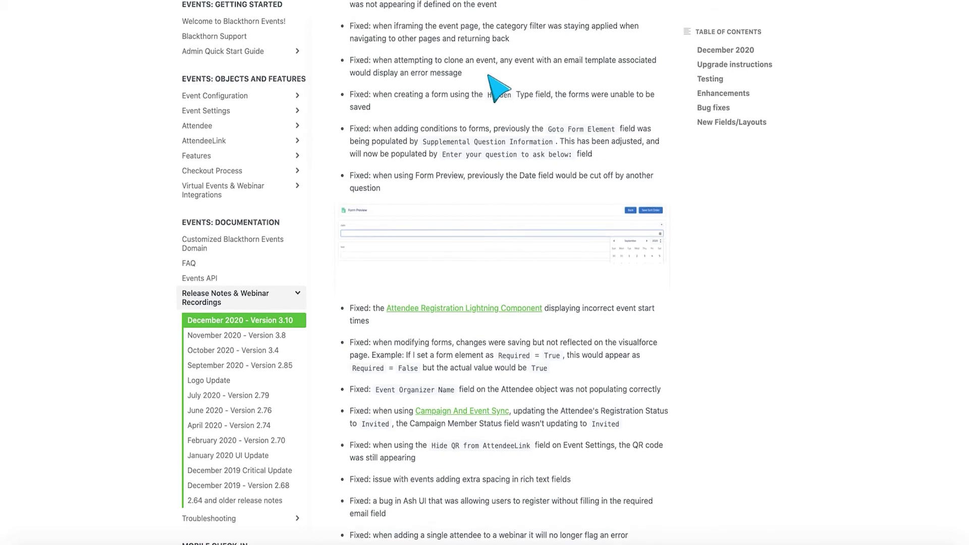
scroll(497, 89, "down", 2)
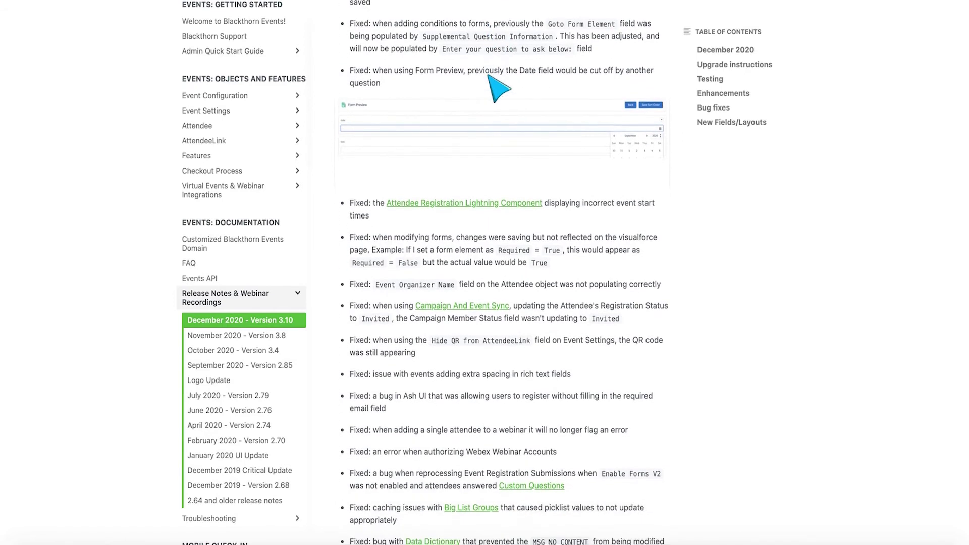
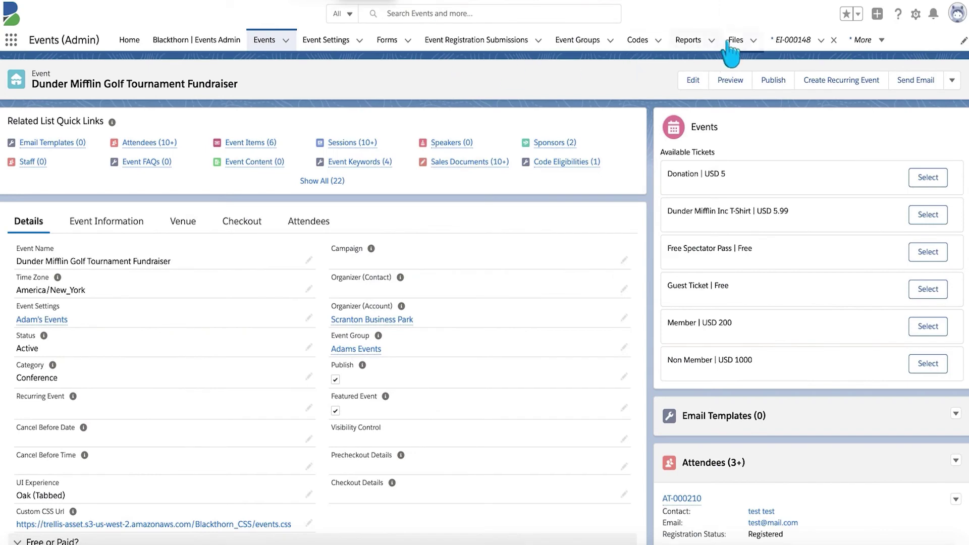
- Edit question FE-0027 'Do you know Michael Scott?' from the Connected University - Free Ticket form
left_click(392, 41)
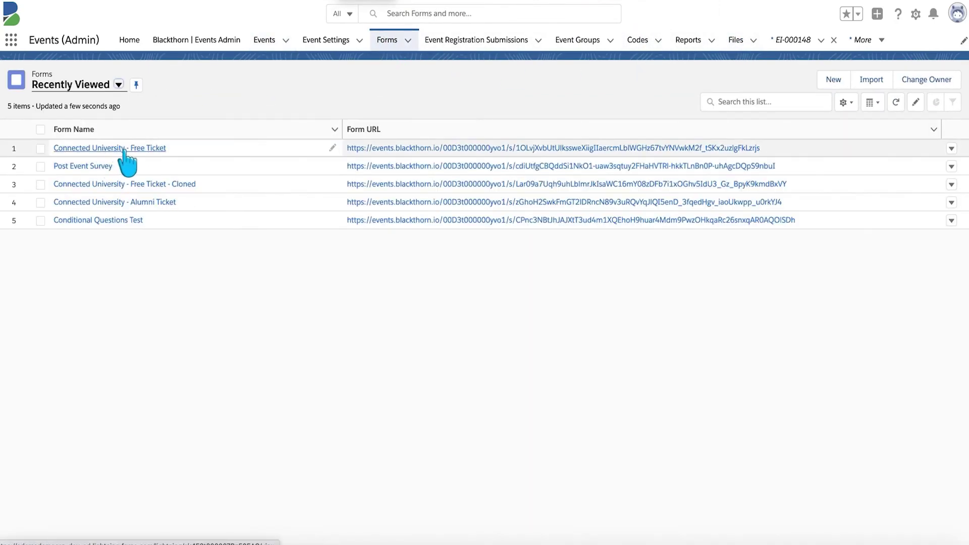
left_click(125, 150)
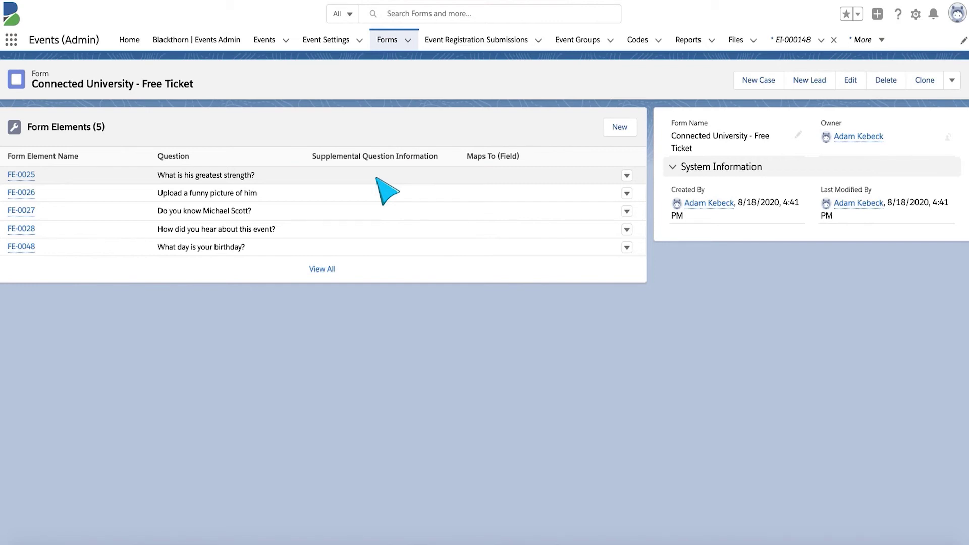
left_click(161, 156)
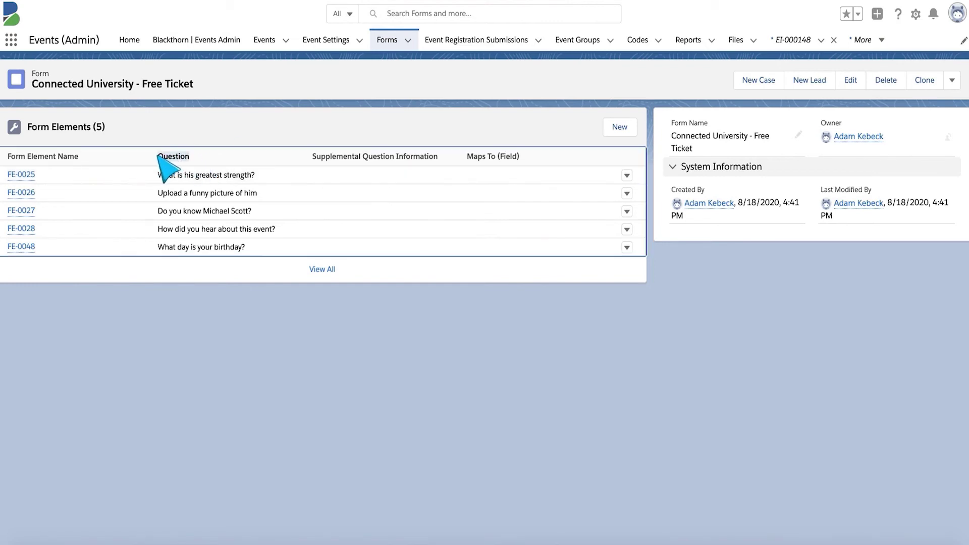
left_click(626, 212)
left_click(626, 212)
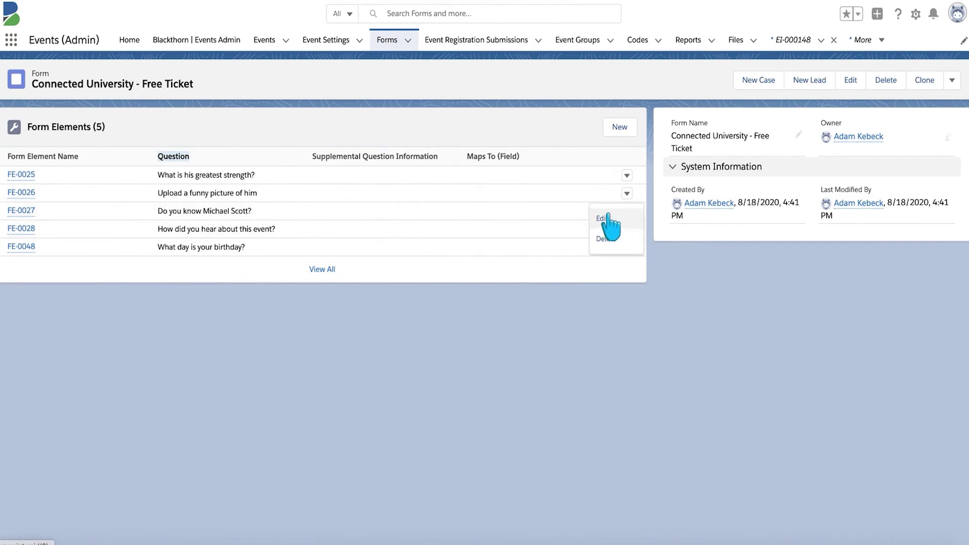
left_click(605, 218)
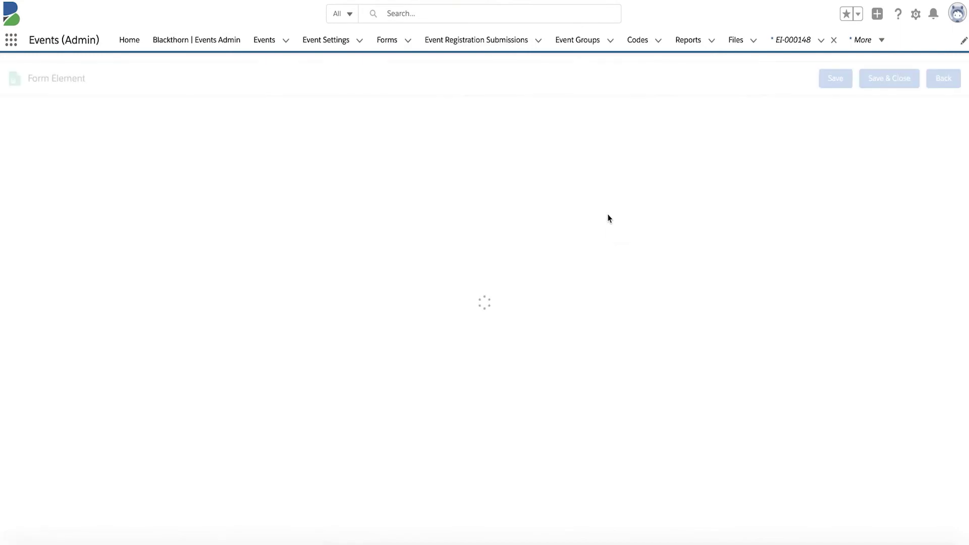
- Add a third condition row and browse the Goto Form Element options, leaving it unset
scroll(608, 218, "down", 2)
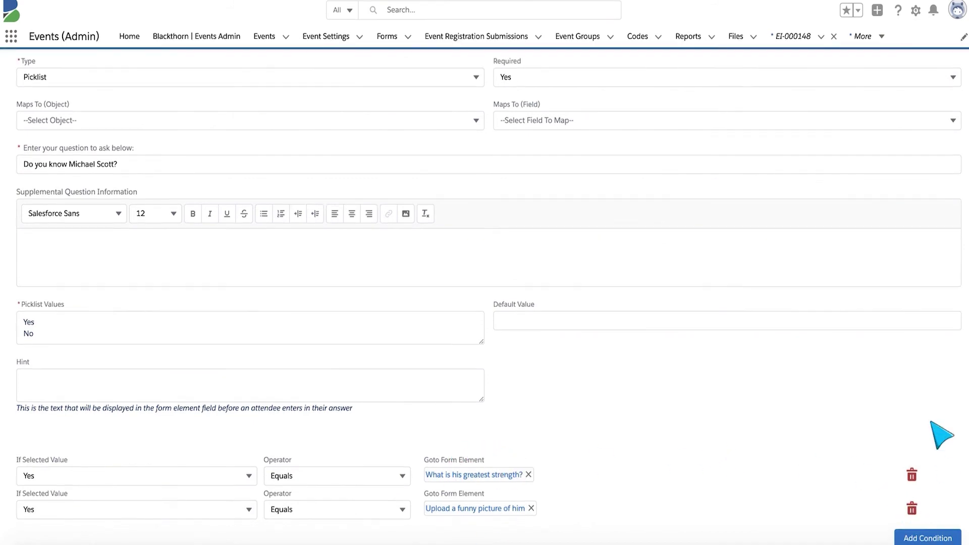
left_click(936, 539)
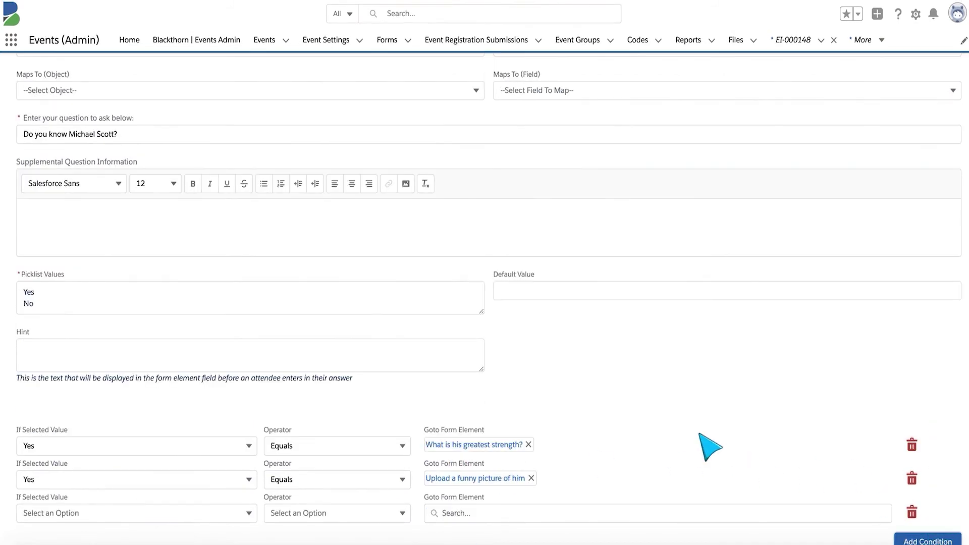
left_click(461, 510)
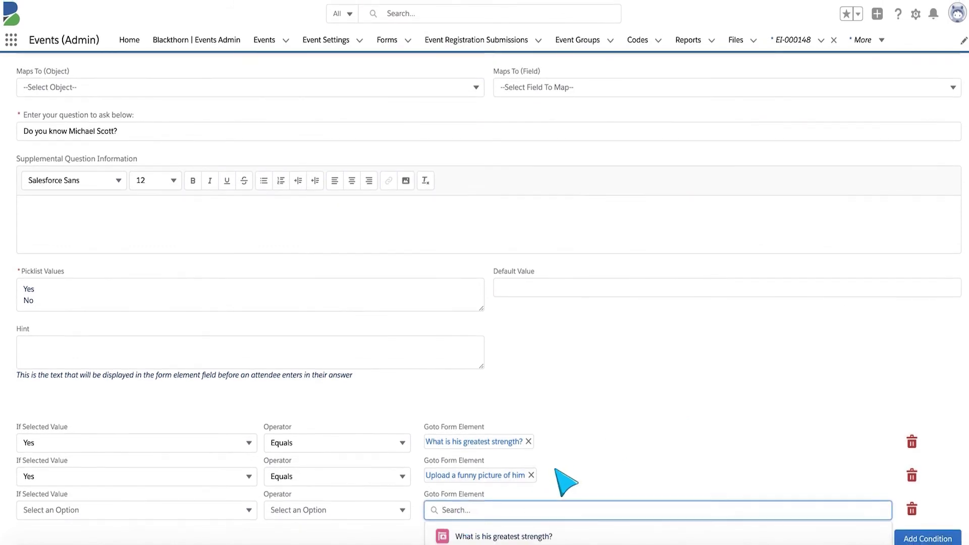
scroll(560, 477, "down", 3)
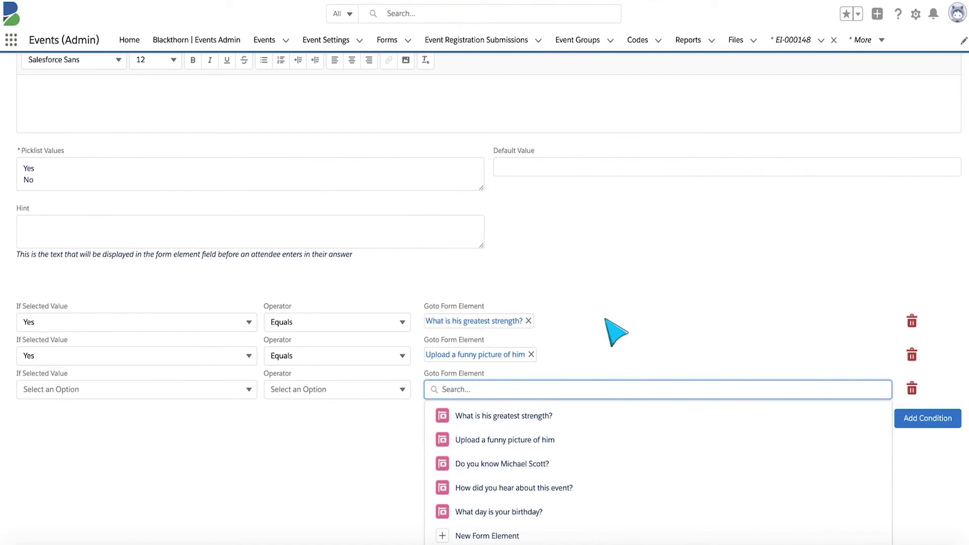
left_click(669, 248)
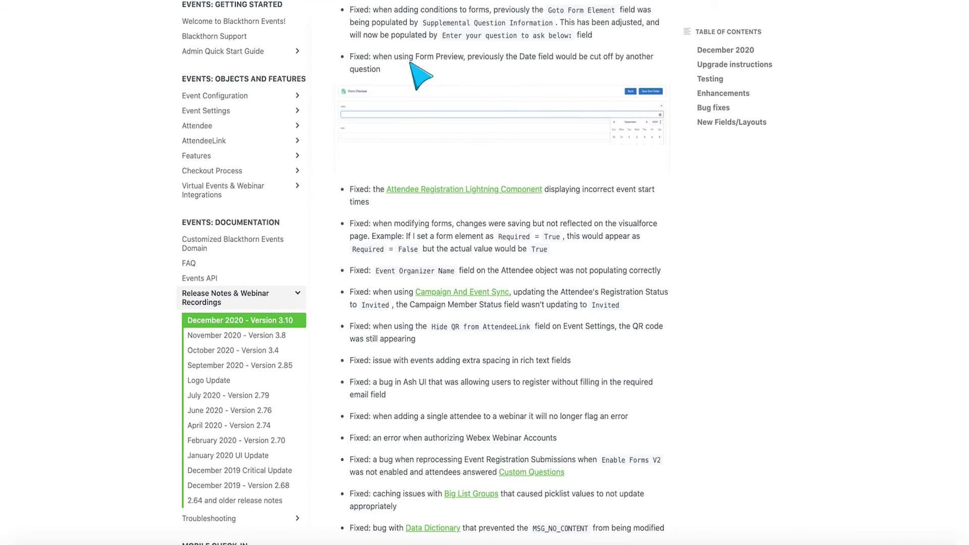
left_click(492, 130)
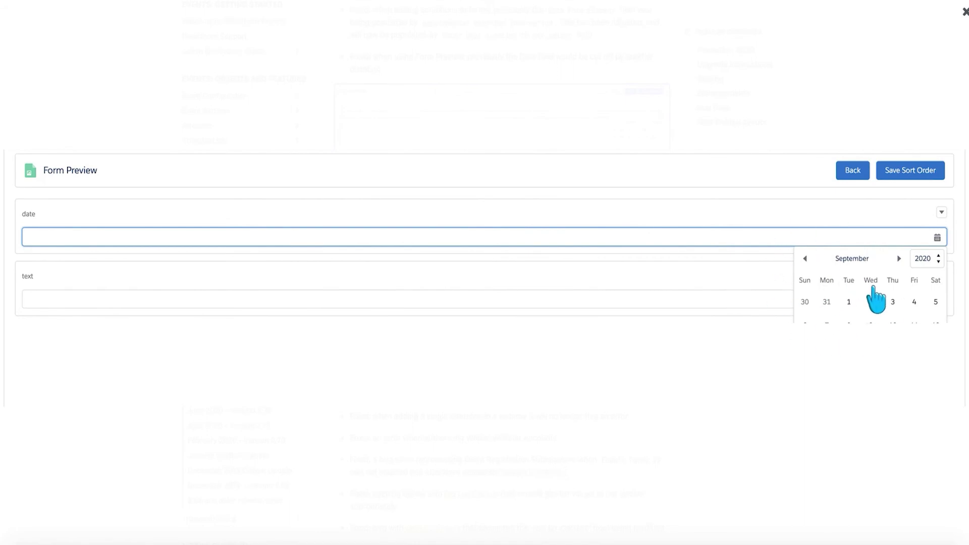
left_click(964, 17)
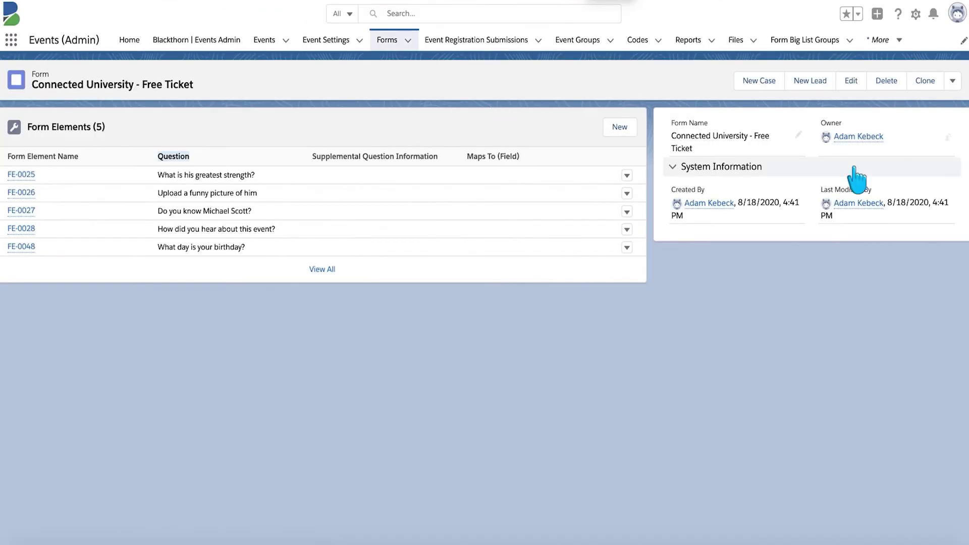
- Show the Form Preview of Connected University - Free Ticket and open the birthday date picker
left_click(952, 81)
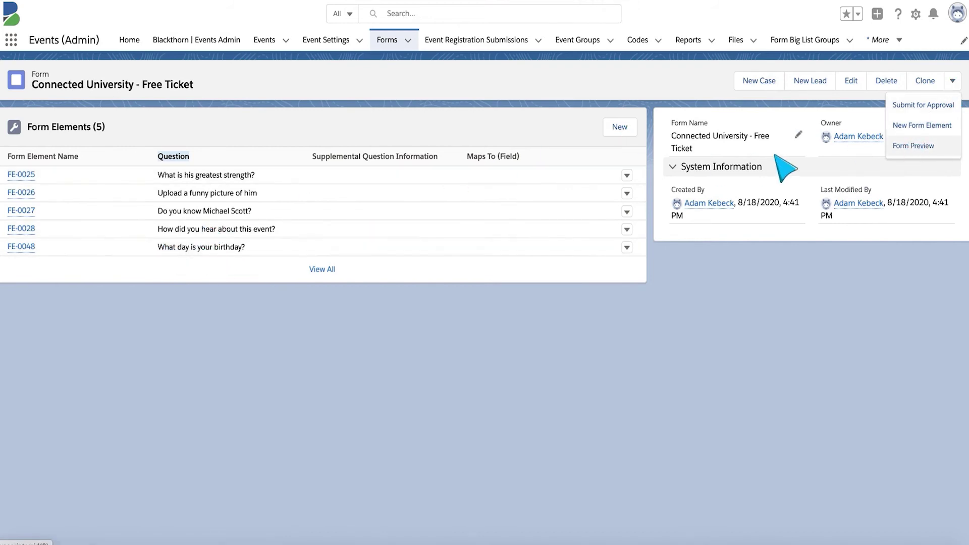
left_click(894, 147)
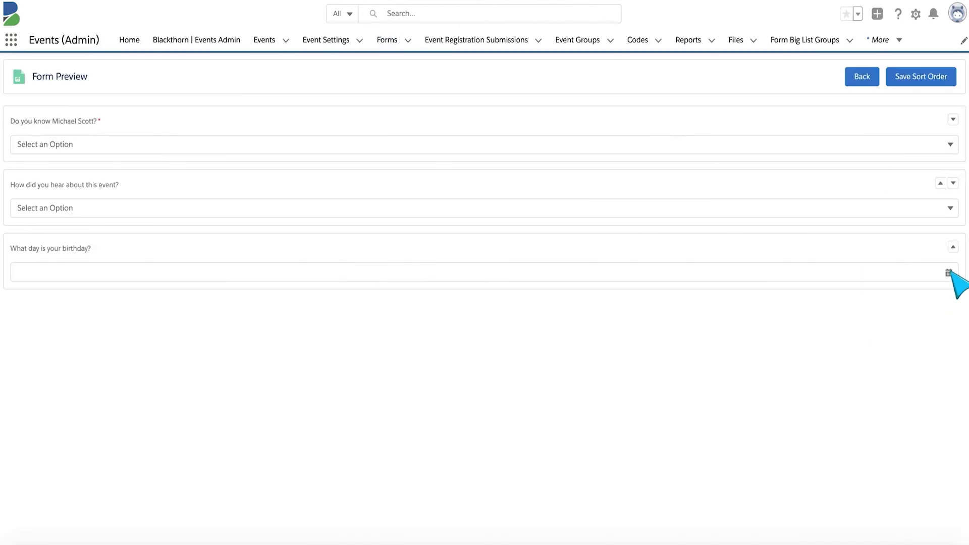
left_click(949, 273)
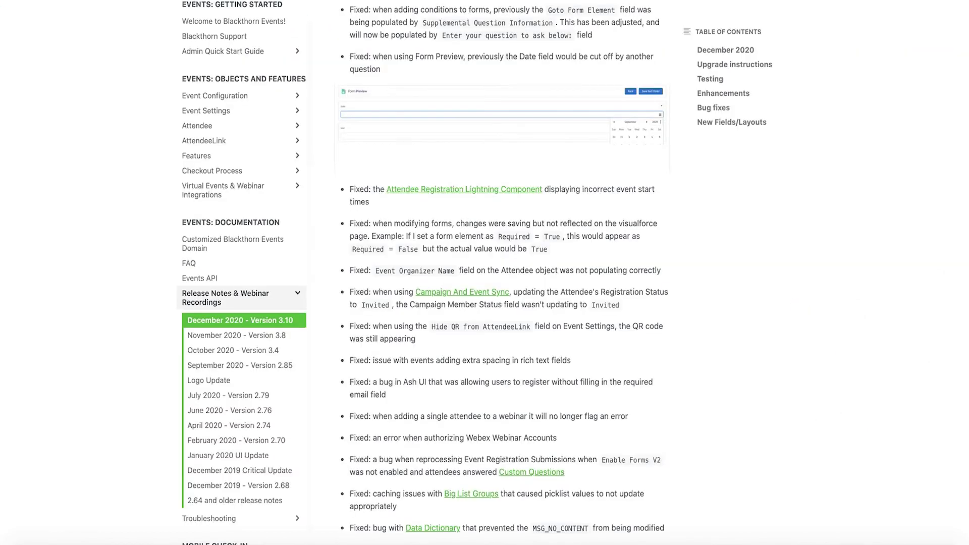
scroll(558, 162, "down", 1)
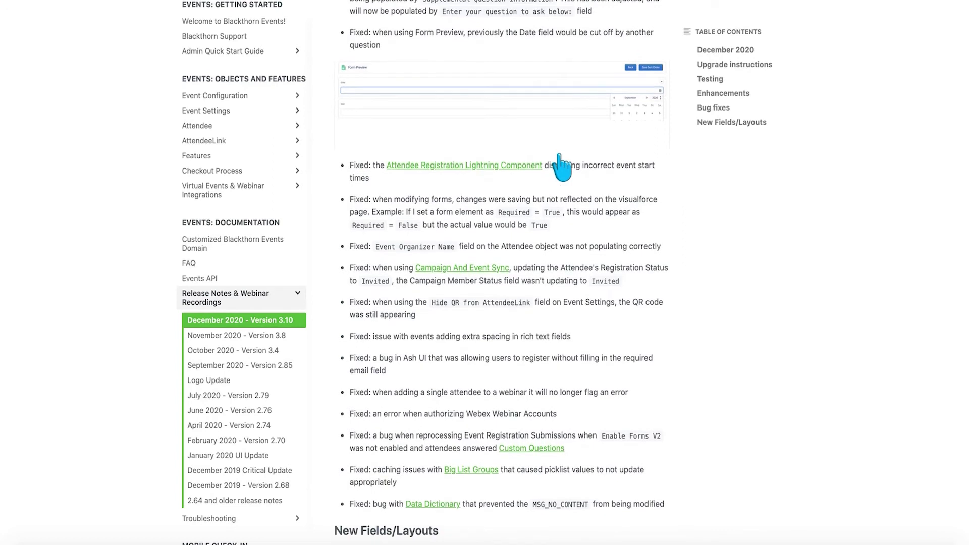
scroll(560, 160, "down", 1)
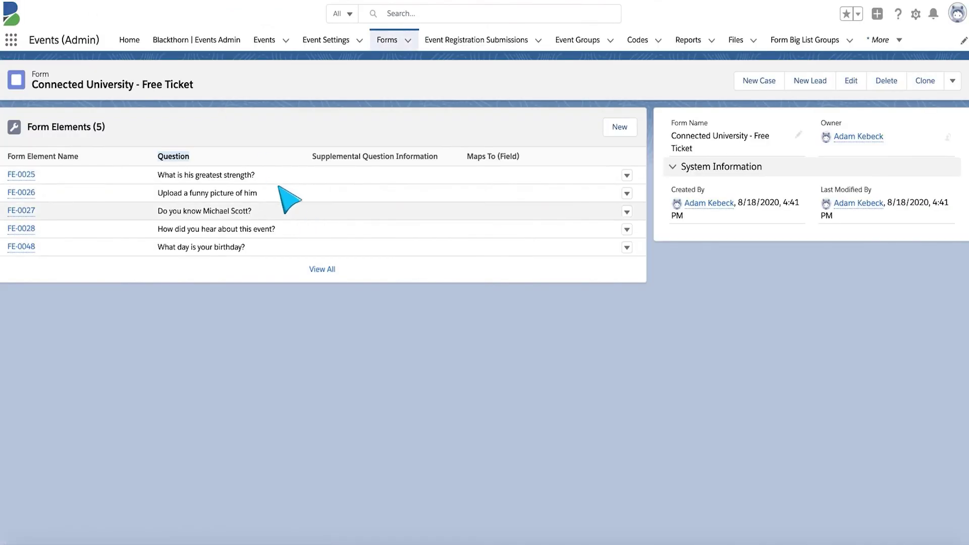
- Set FE-0025 'What is his greatest strength?' Required to No, save and close, then reopen it
left_click(627, 174)
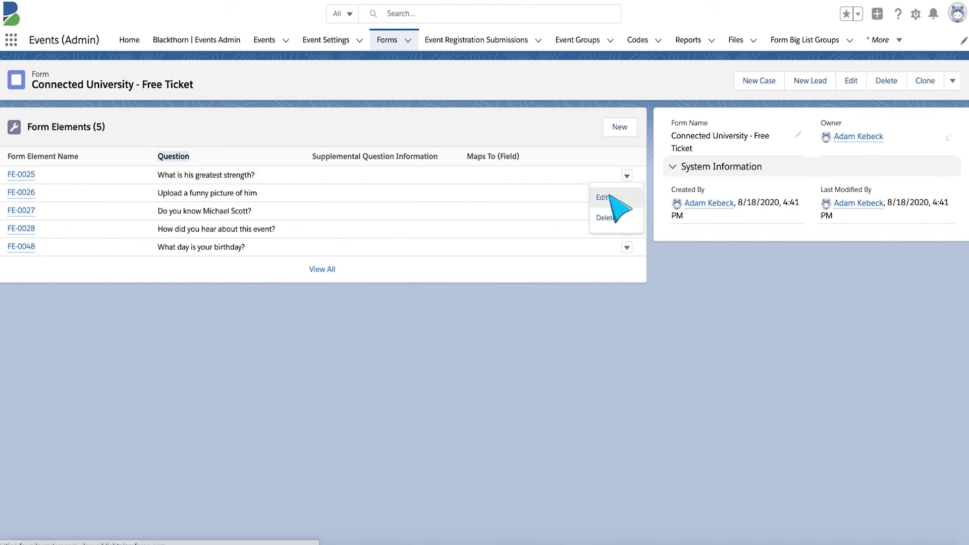
left_click(609, 198)
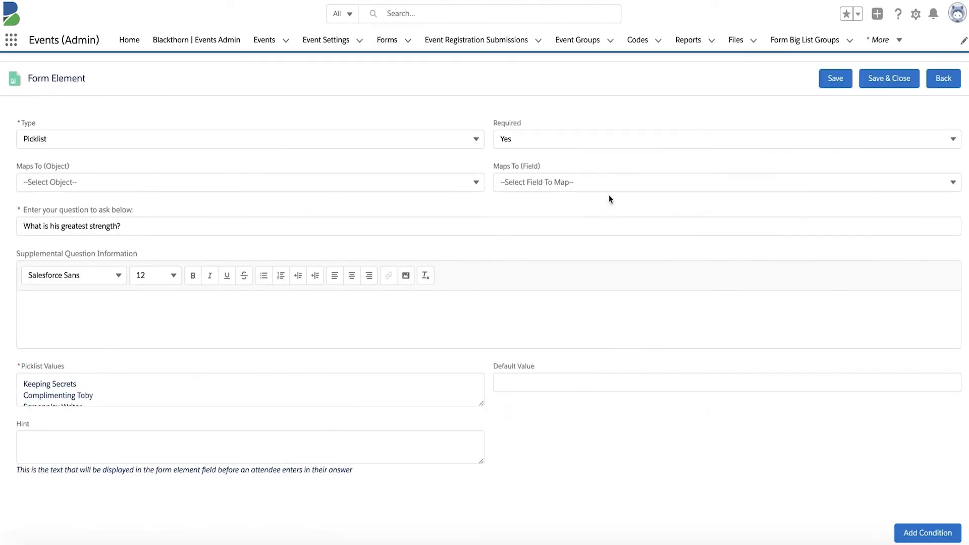
left_click(525, 142)
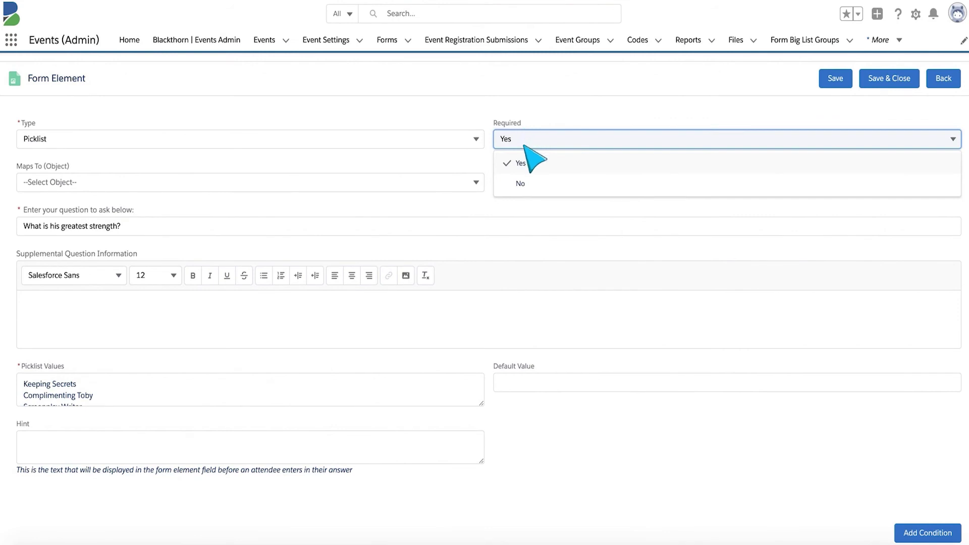
left_click(520, 183)
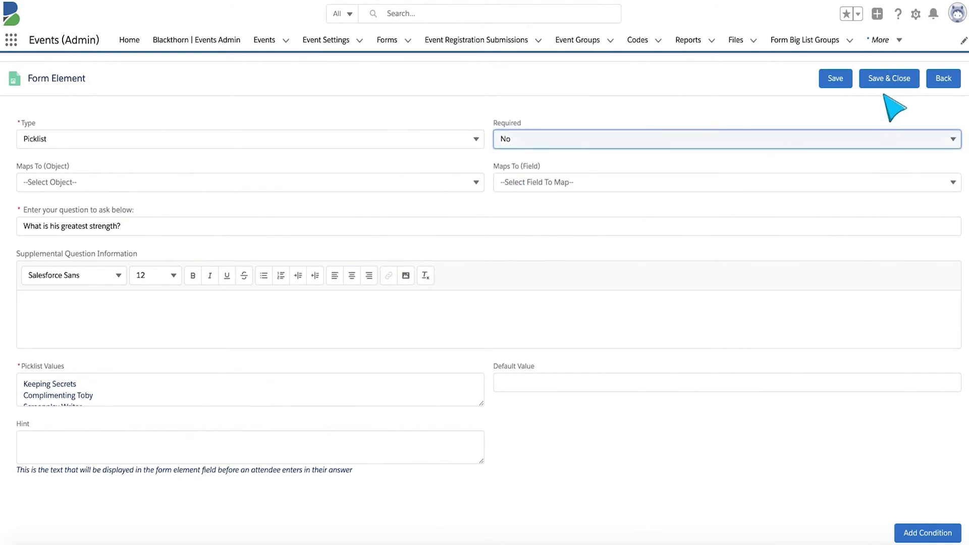
left_click(835, 79)
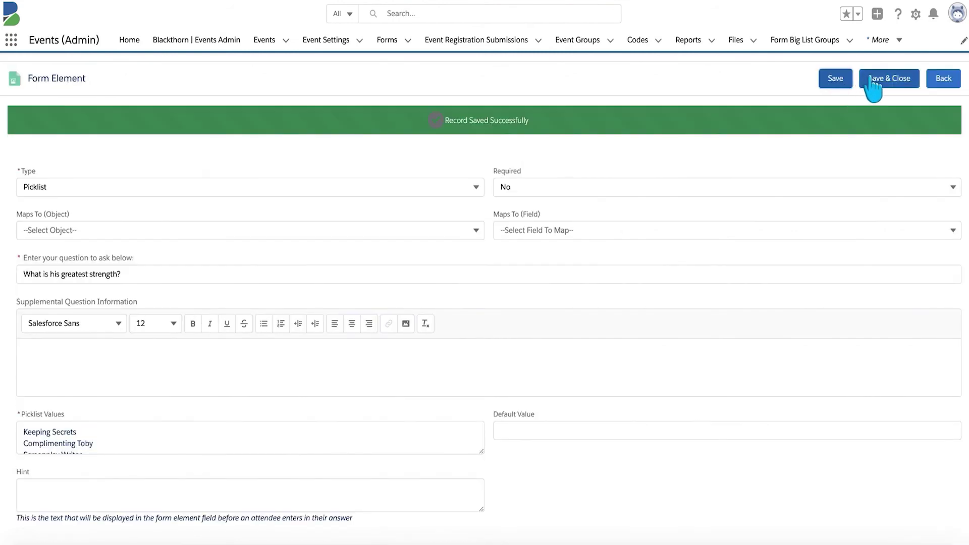
left_click(875, 79)
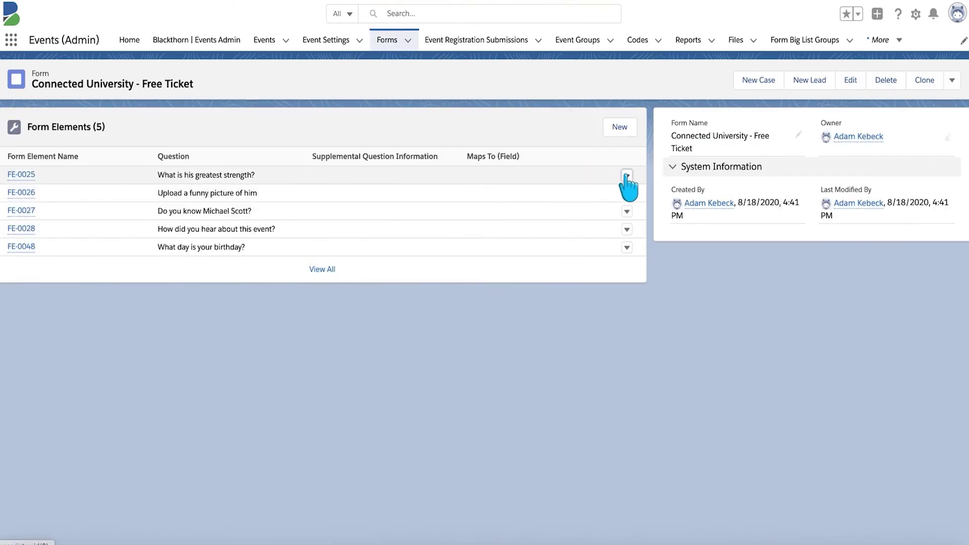
left_click(612, 197)
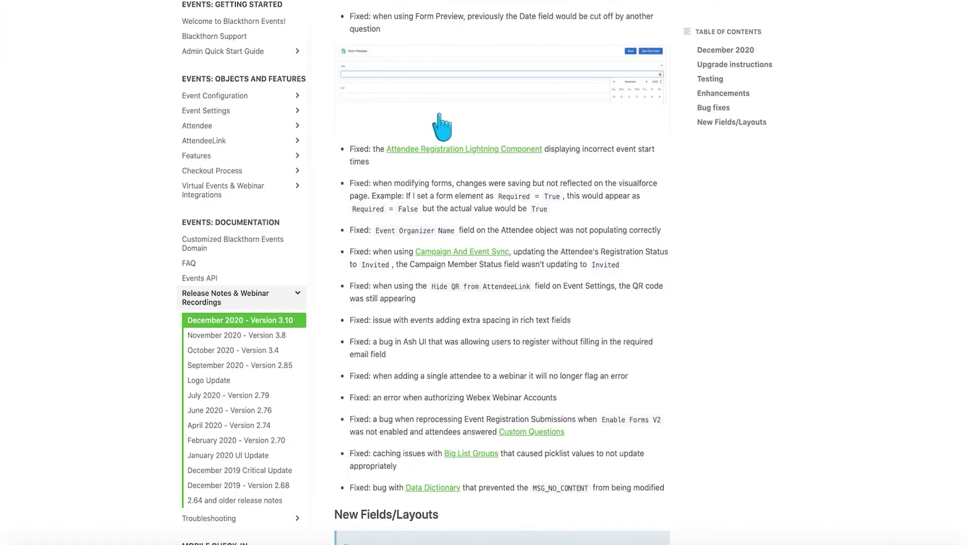
scroll(478, 121, "down", 1)
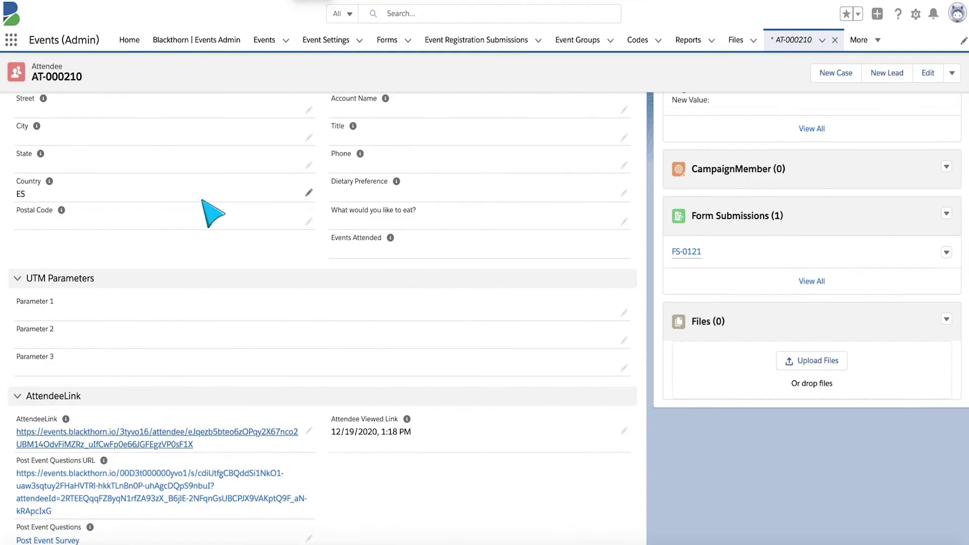
scroll(205, 212, "up", 3)
scroll(205, 212, "up", 3)
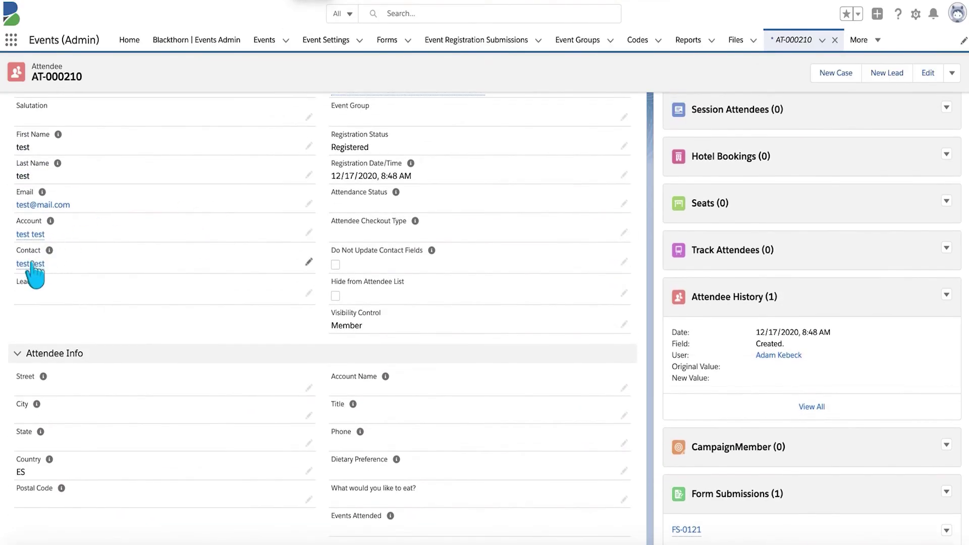
- Go from the attendee's contact to the Dunder Mifflin Golf Tournament Fundraiser event and review its details
left_click(30, 263)
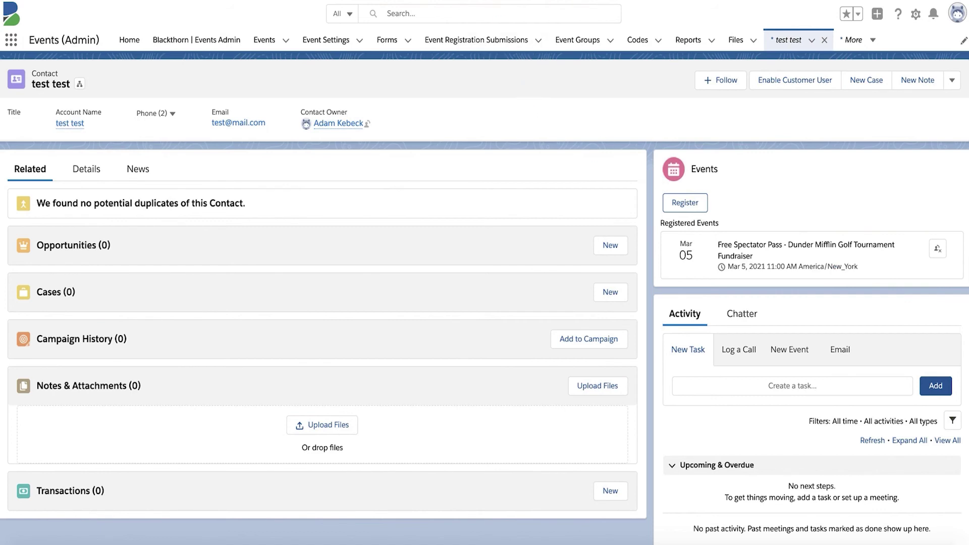
left_click(262, 51)
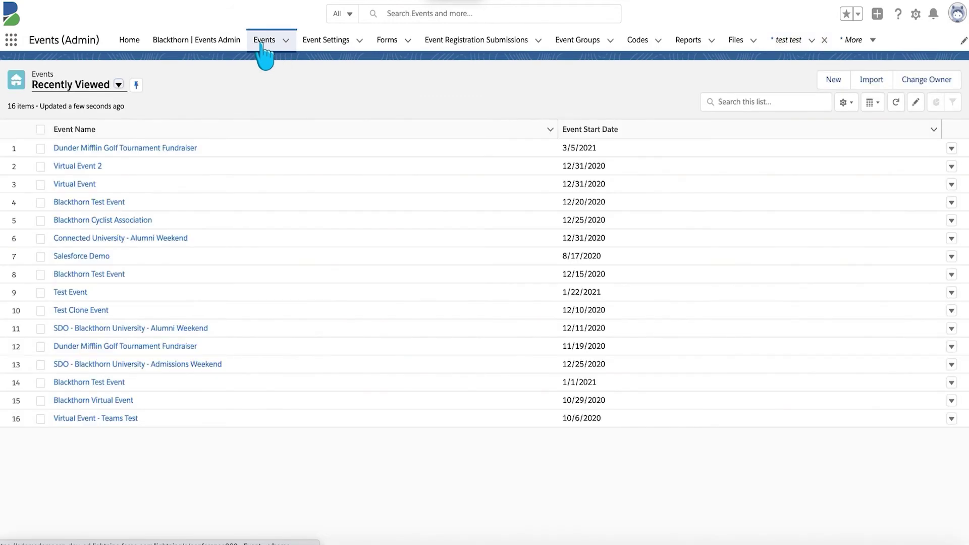
left_click(122, 148)
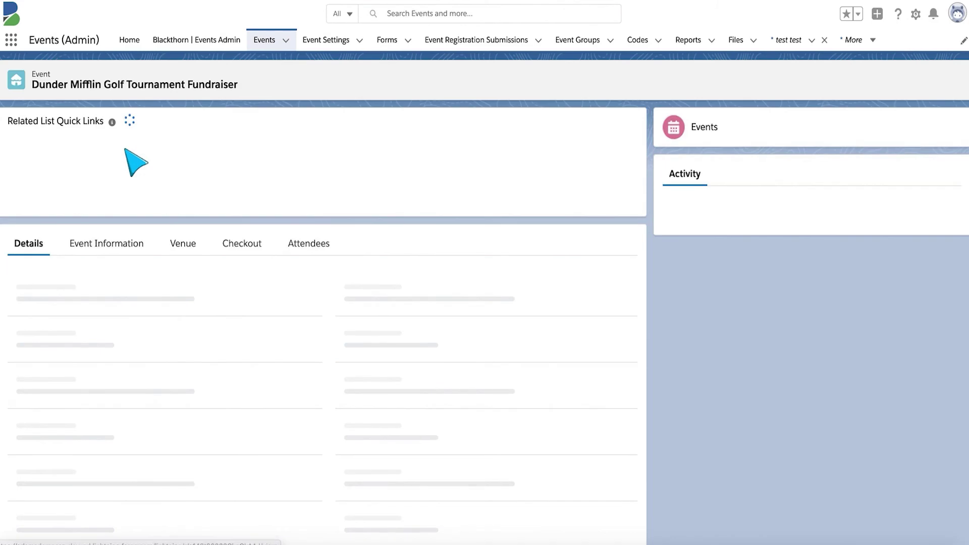
scroll(309, 257, "down", 4)
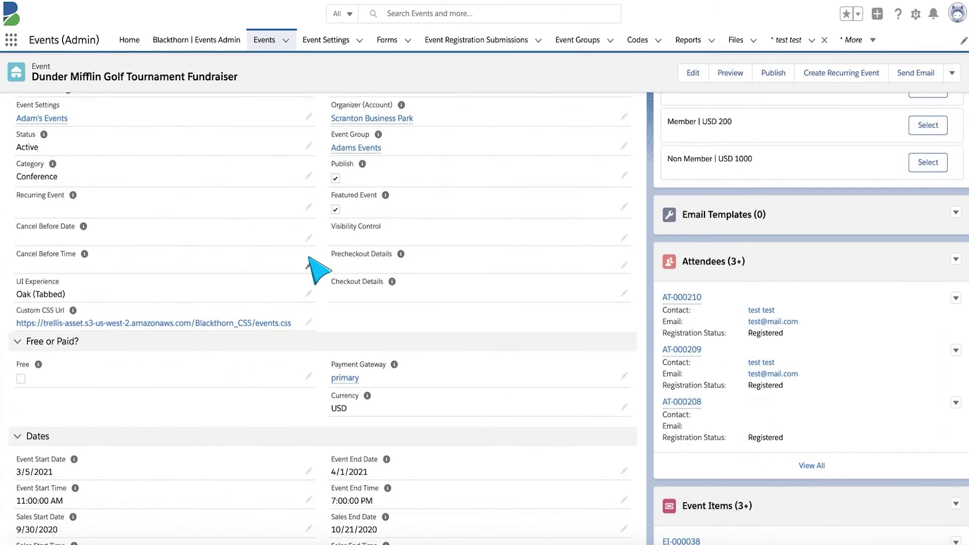
scroll(316, 258, "down", 3)
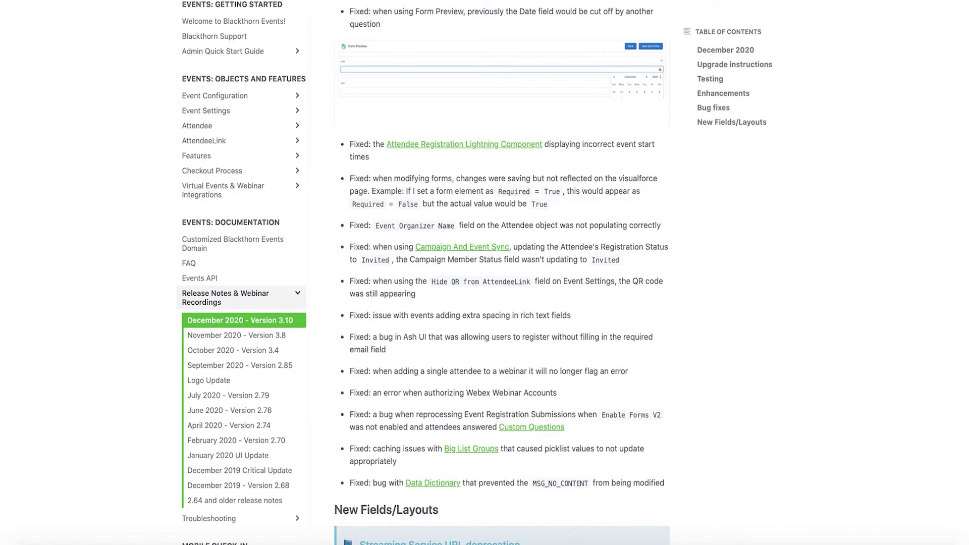
scroll(525, 186, "down", 1)
scroll(524, 187, "down", 3)
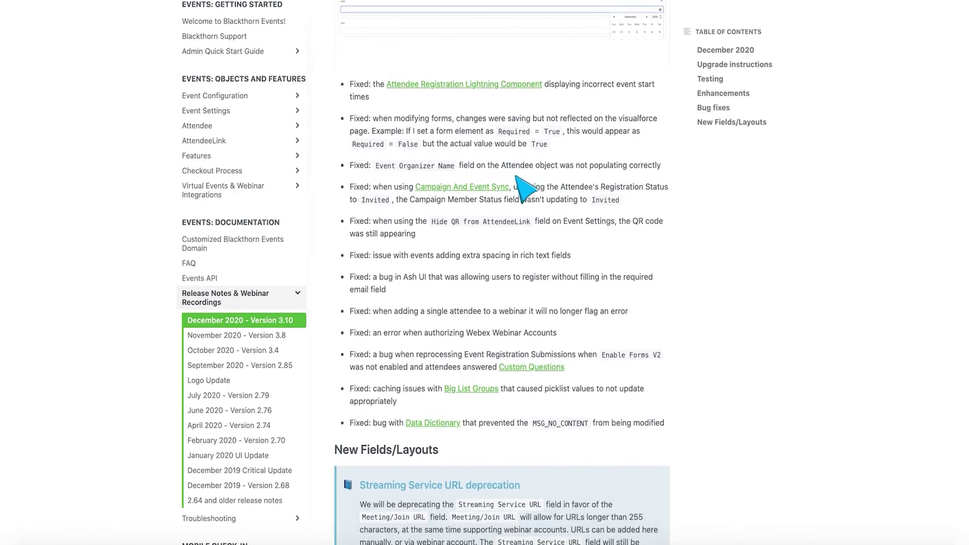
scroll(516, 177, "down", 1)
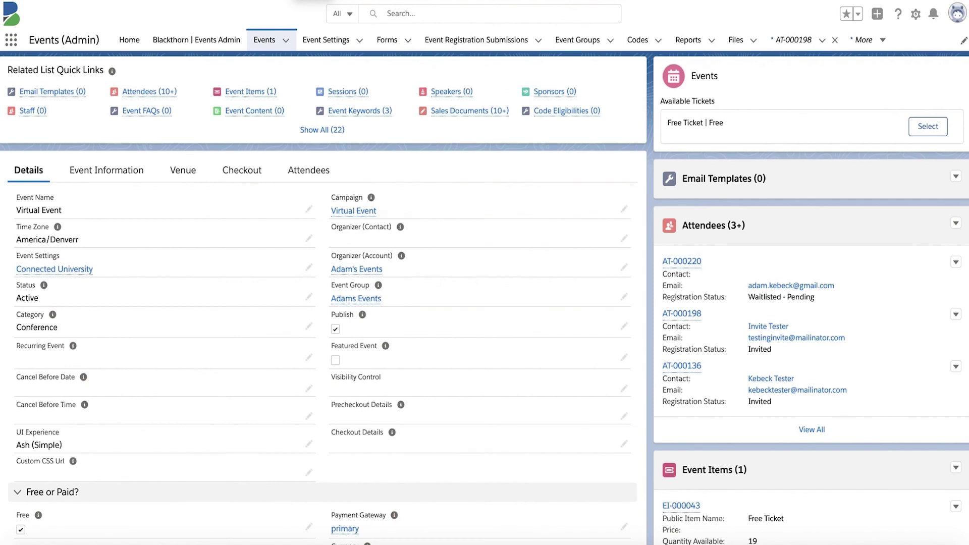
- Review the Virtual Event campaign's details, including auto-sync, then return to the event
mouse_move(360, 90)
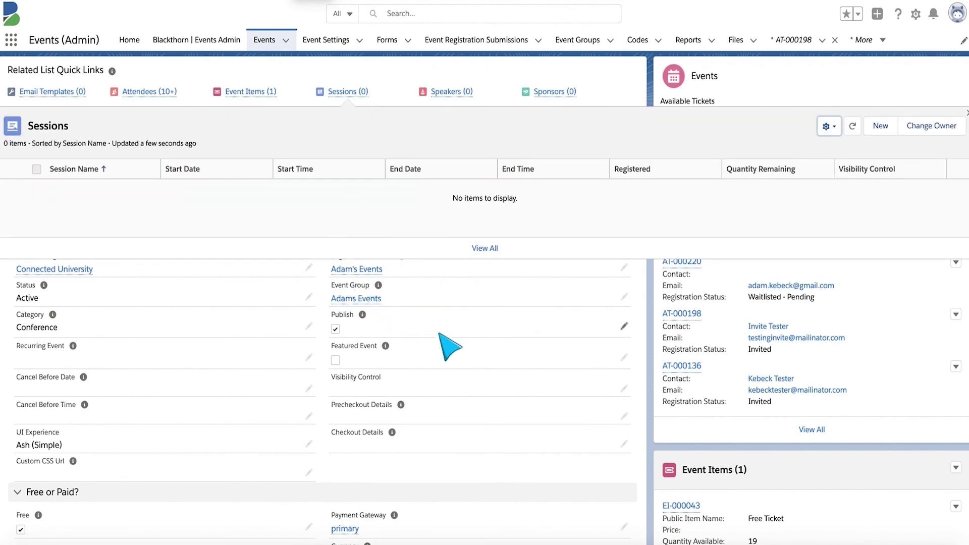
mouse_move(358, 213)
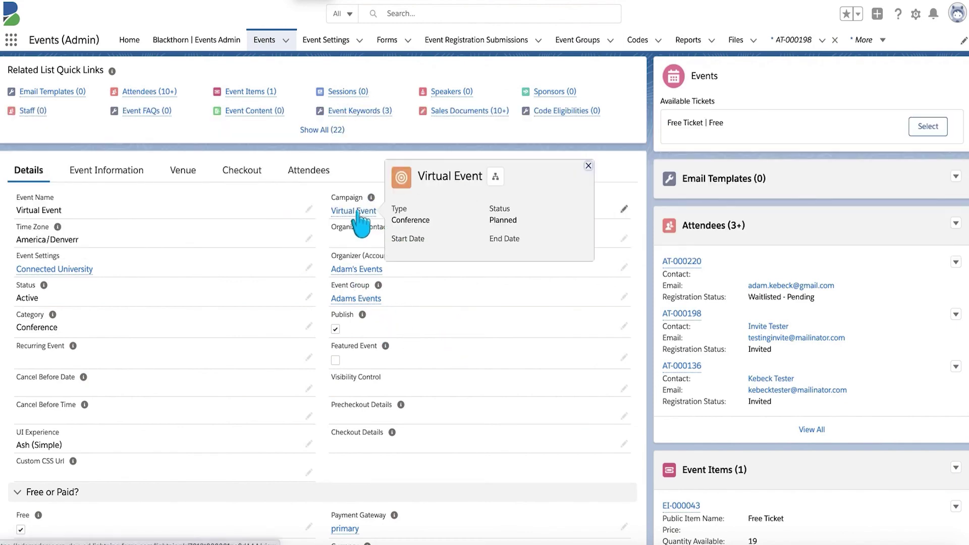
left_click(358, 212)
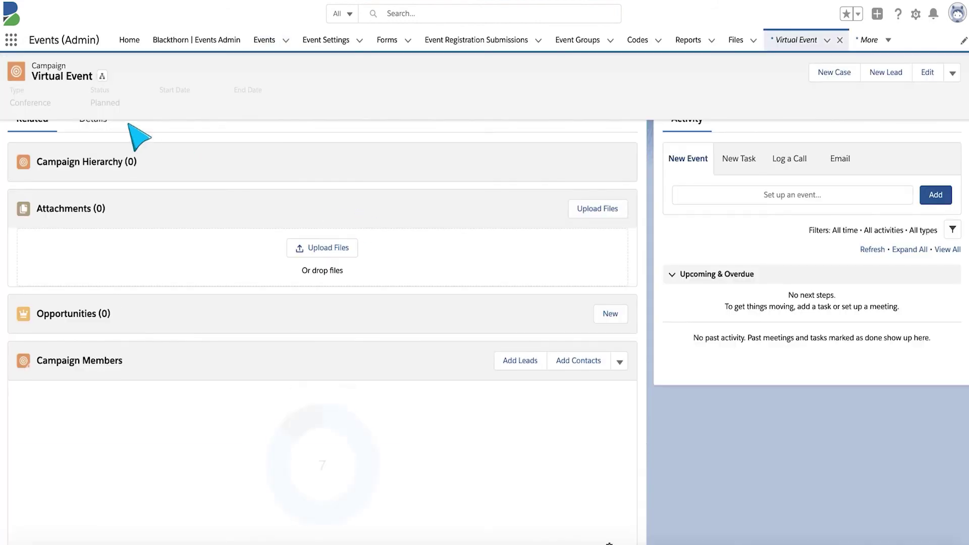
left_click(96, 128)
scroll(469, 355, "down", 3)
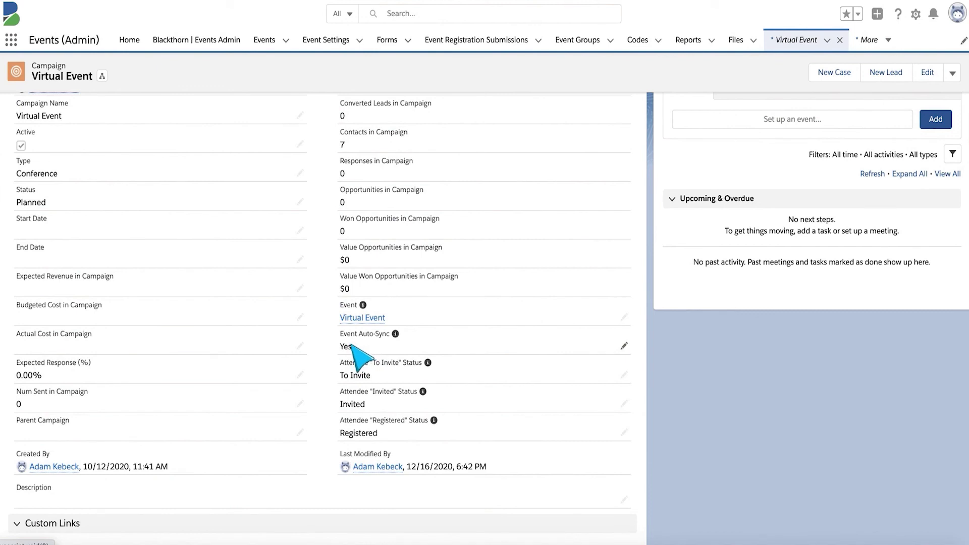
left_click(362, 318)
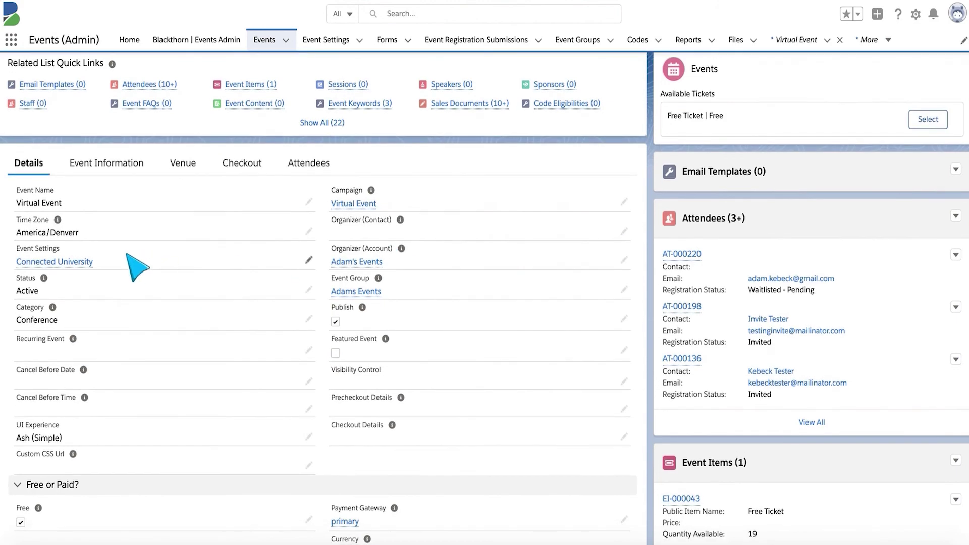
- Check Connected University's campaign member statuses under Opportunities & Campaigns, then return to the Virtual Event
left_click(68, 267)
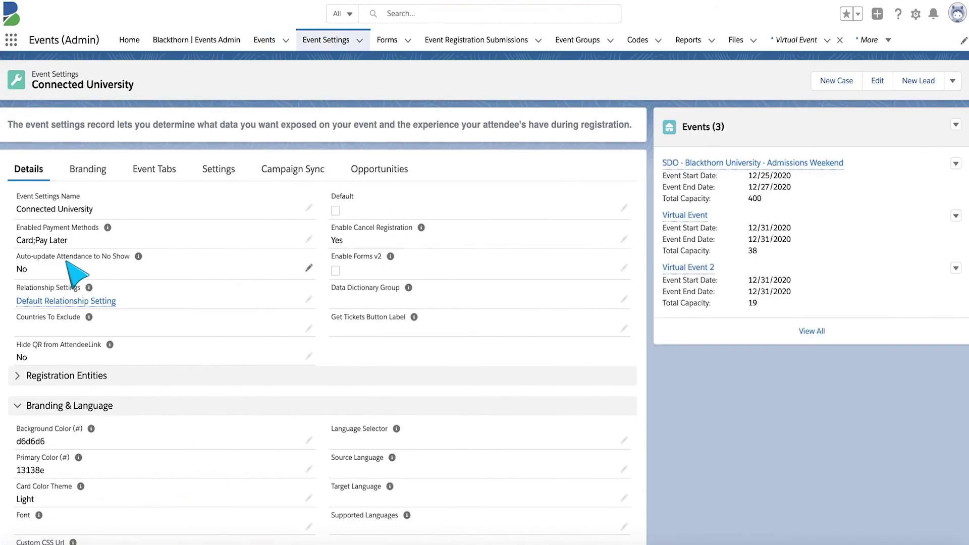
scroll(497, 398, "down", 5)
scroll(494, 390, "down", 8)
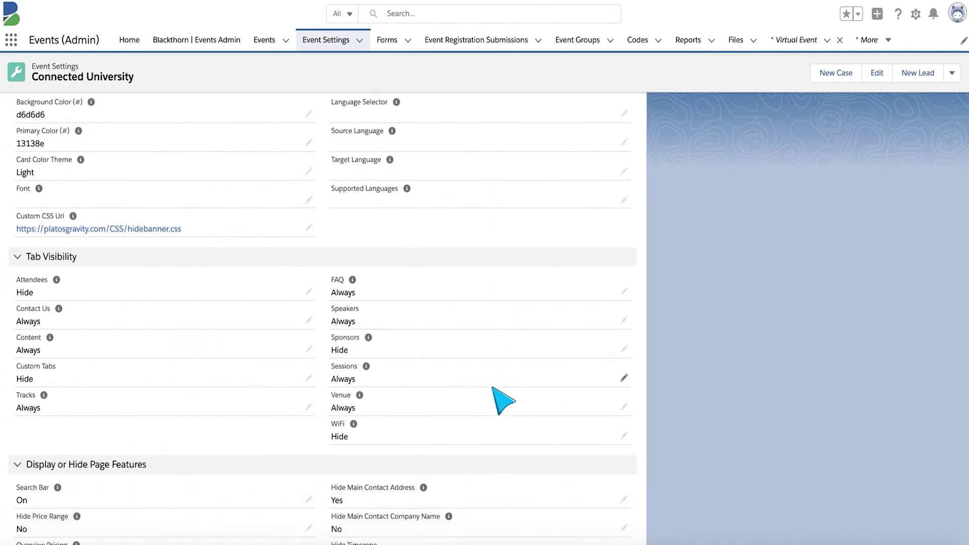
scroll(503, 401, "down", 1)
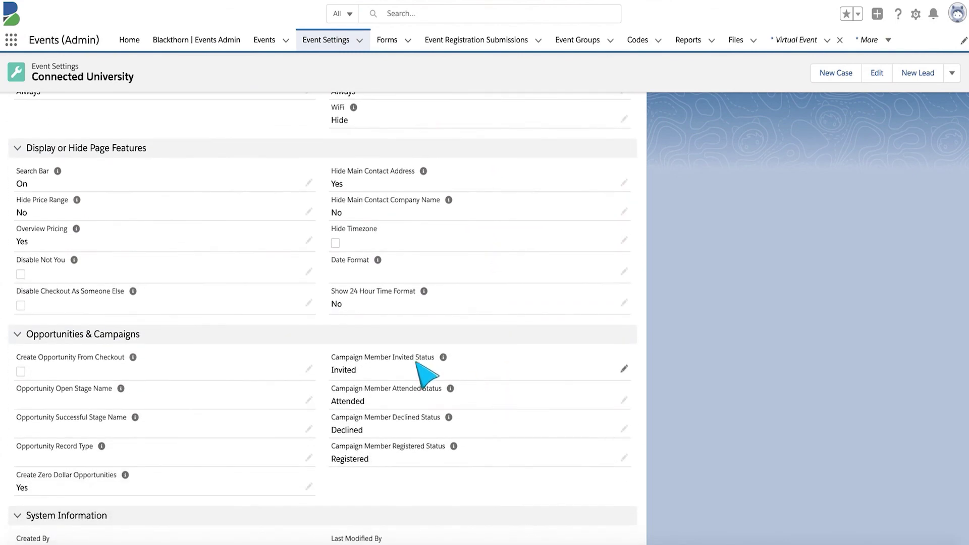
mouse_move(444, 359)
key("alt+Left")
mouse_move(147, 87)
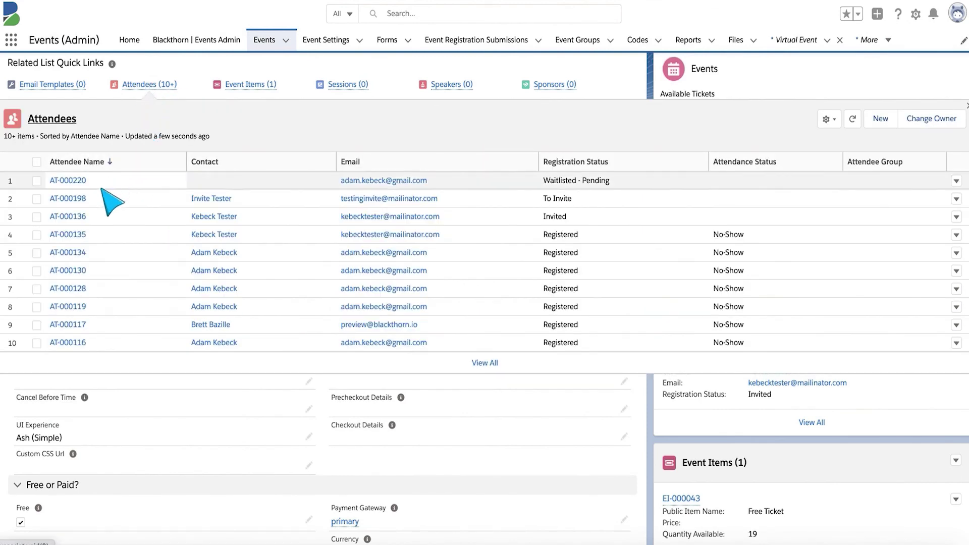
- Open attendee AT-000198 and its linked contact record
left_click(68, 201)
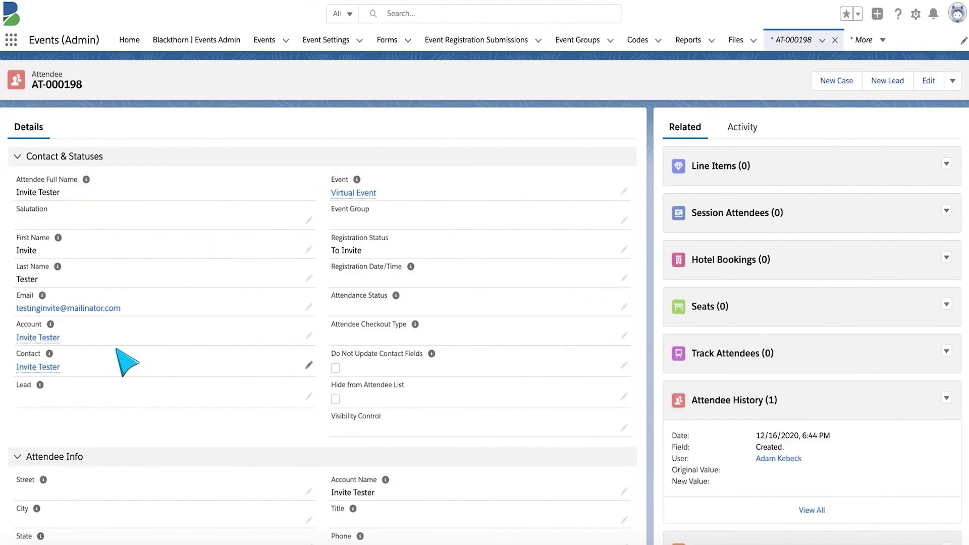
left_click(39, 365)
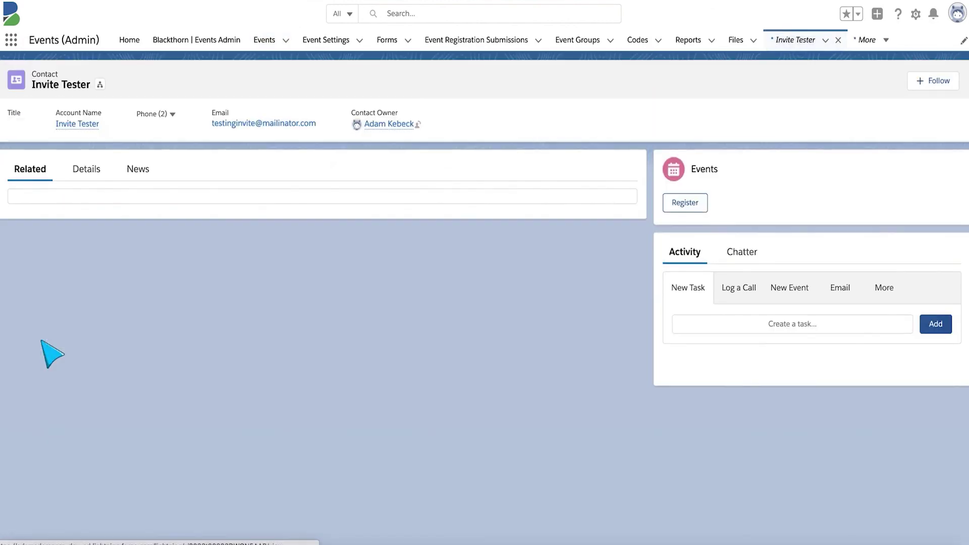
scroll(287, 351, "down", 1)
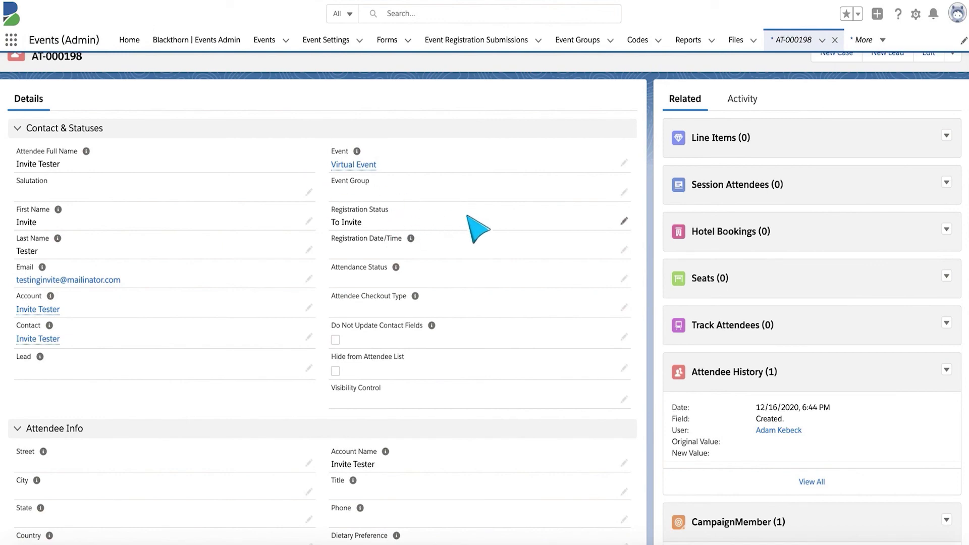
- Change the attendee's Registration Status to Invited, then open the Invite Tester contact
left_click(625, 221)
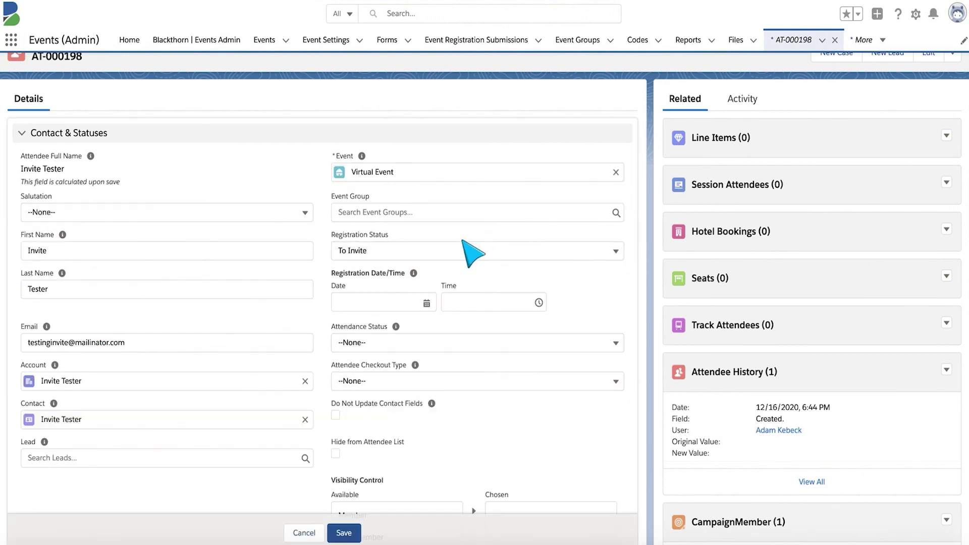
left_click(442, 252)
left_click(377, 337)
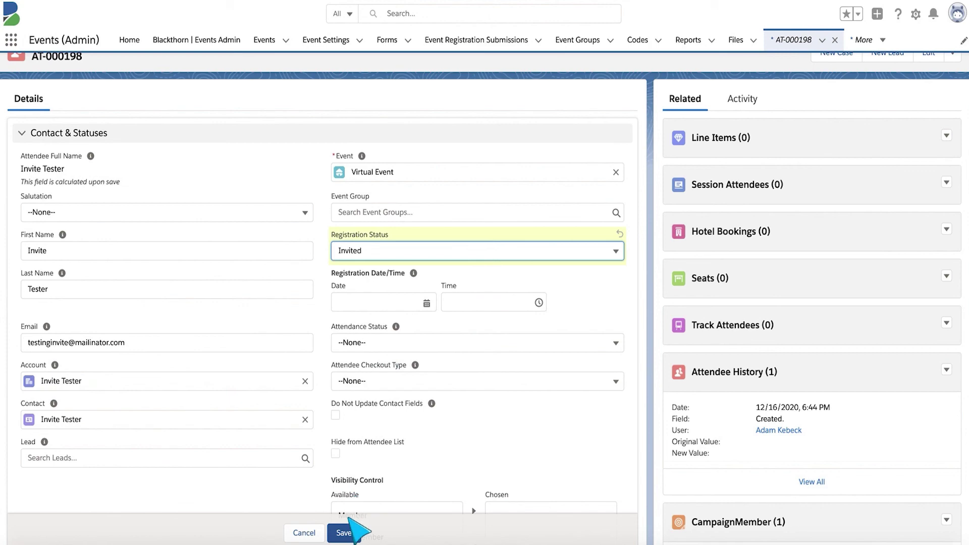
left_click(345, 533)
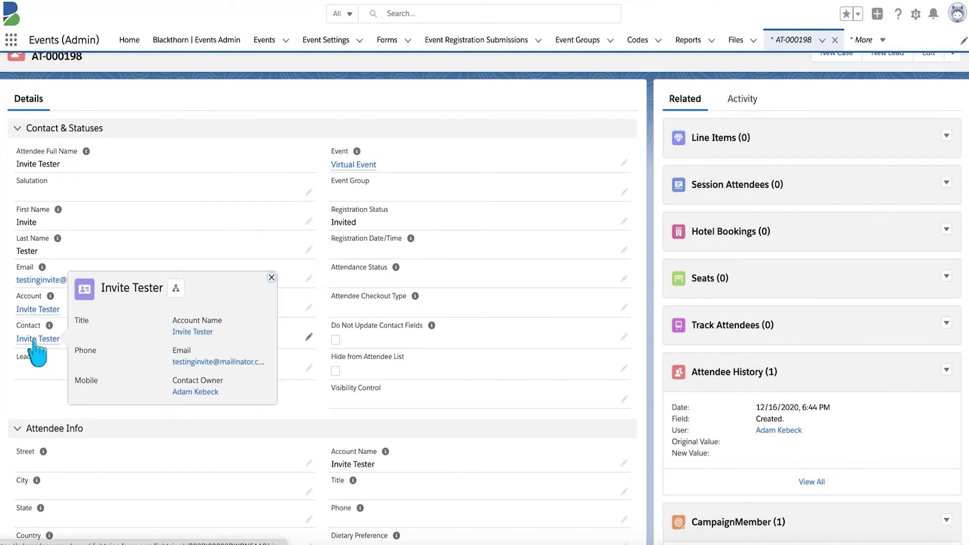
left_click(34, 339)
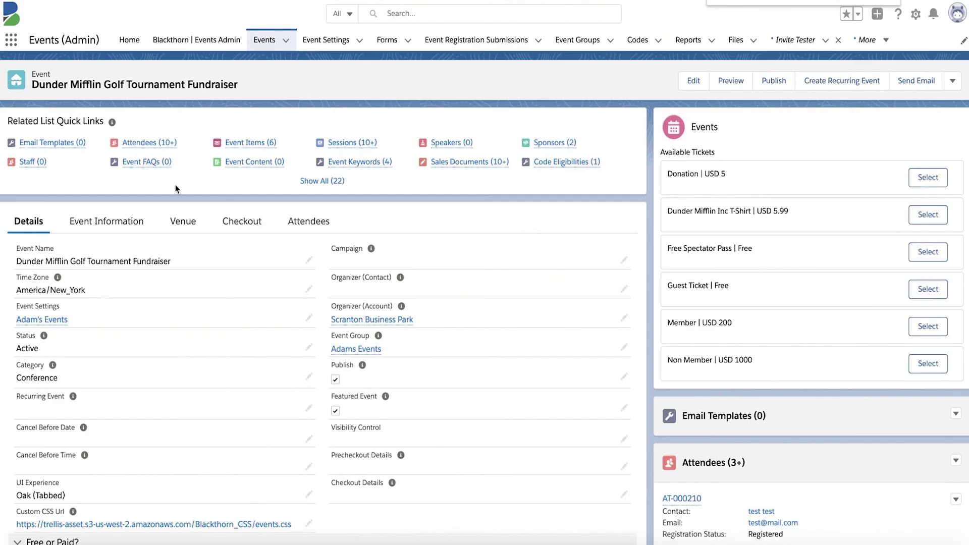
- Confirm the Adam's Events settings hide the QR code from AttendeeLink
scroll(162, 255, "down", 2)
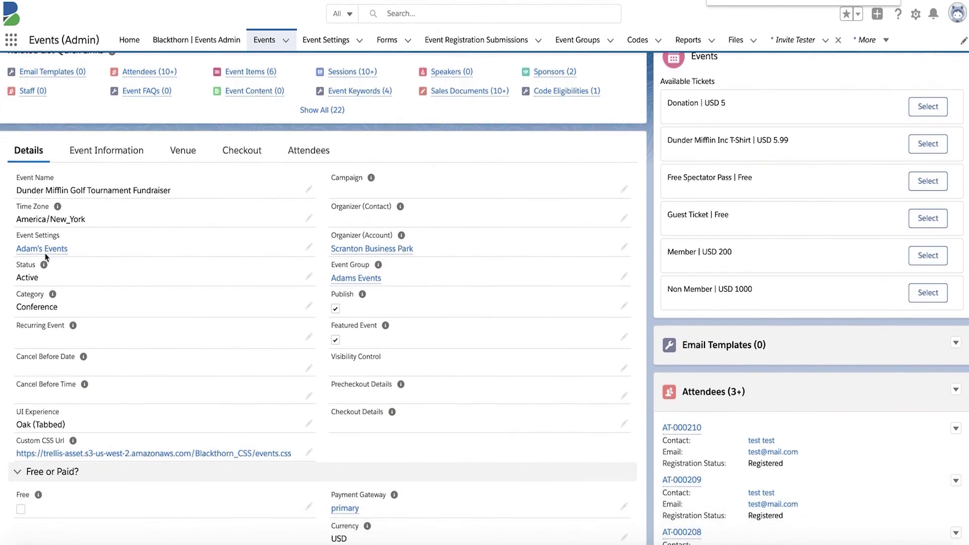
left_click(44, 249)
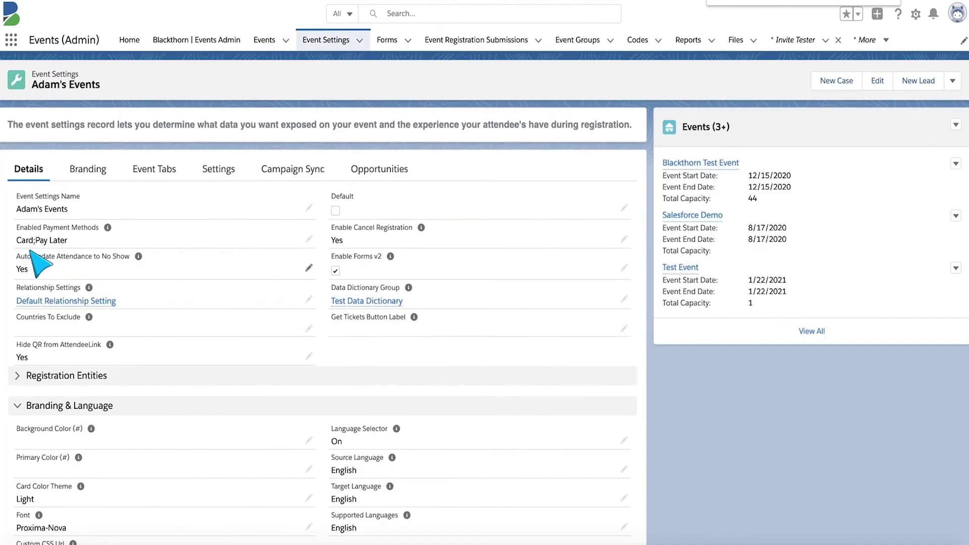
scroll(114, 283, "down", 1)
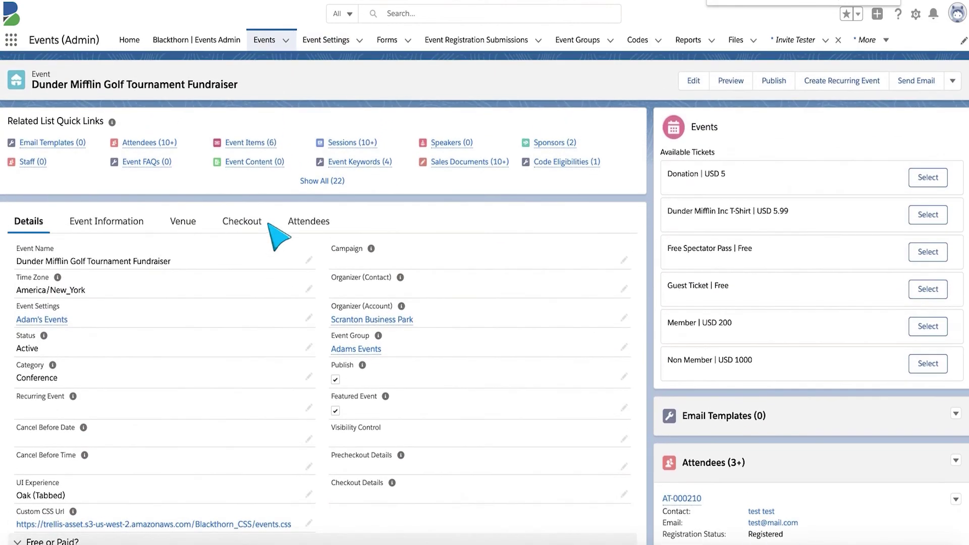
- Open attendee AT-000210's AttendeeLink confirmation page
mouse_move(152, 145)
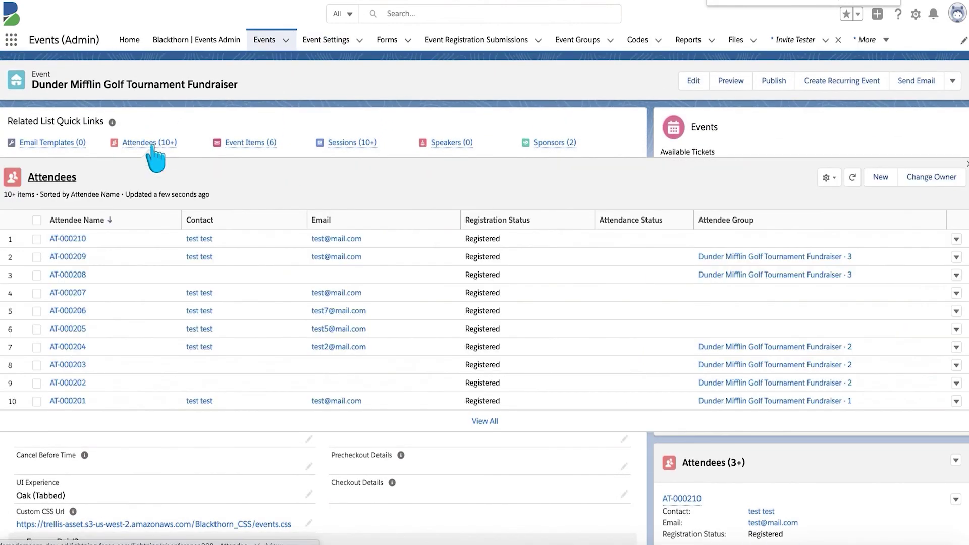
left_click(55, 240)
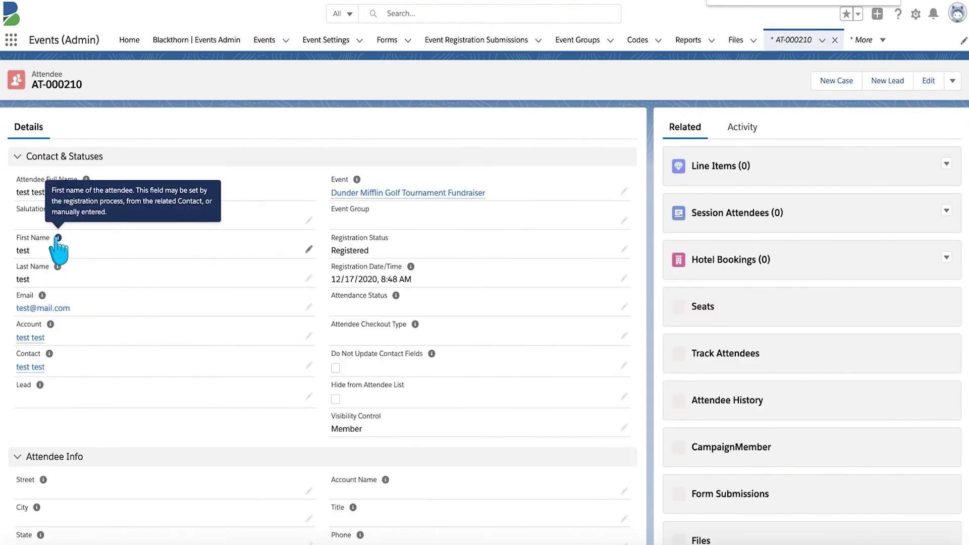
scroll(185, 418, "down", 6)
scroll(174, 411, "down", 3)
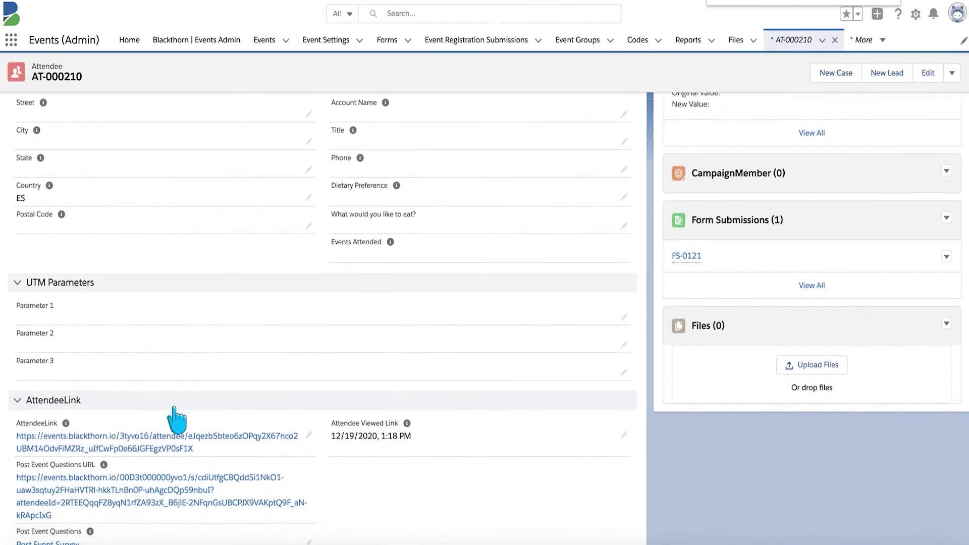
left_click(263, 41)
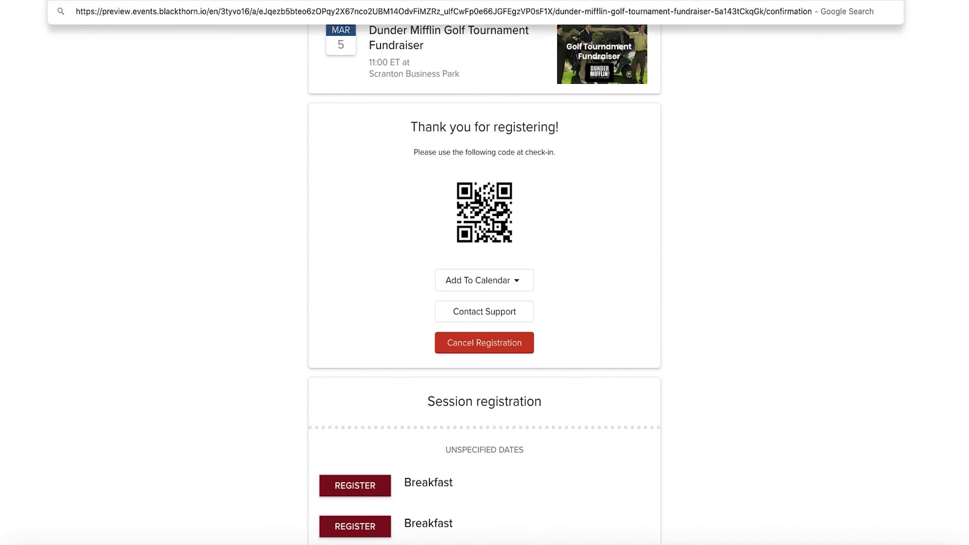
- Load the confirmation on preview.events.blackthorn.io and confirm no QR code appears
key("Return")
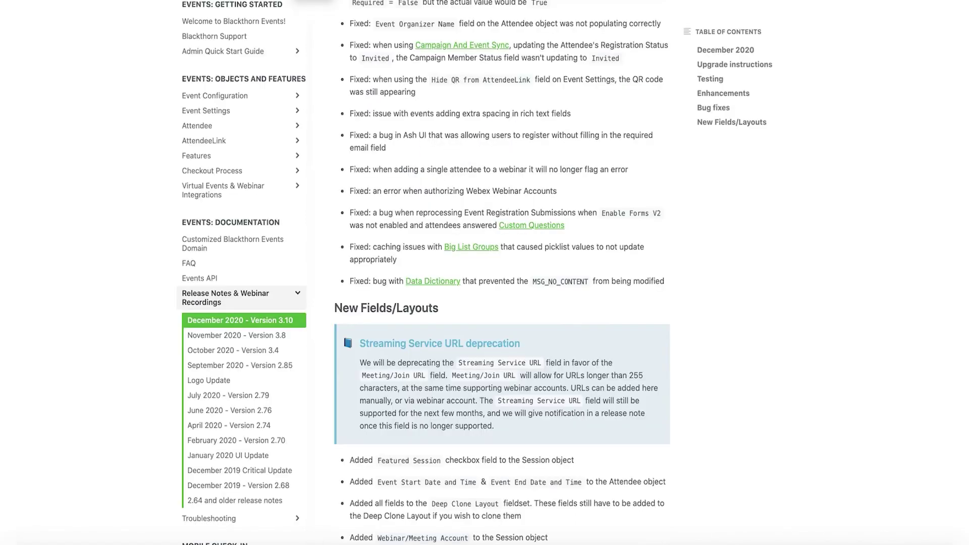
scroll(399, 132, "down", 1)
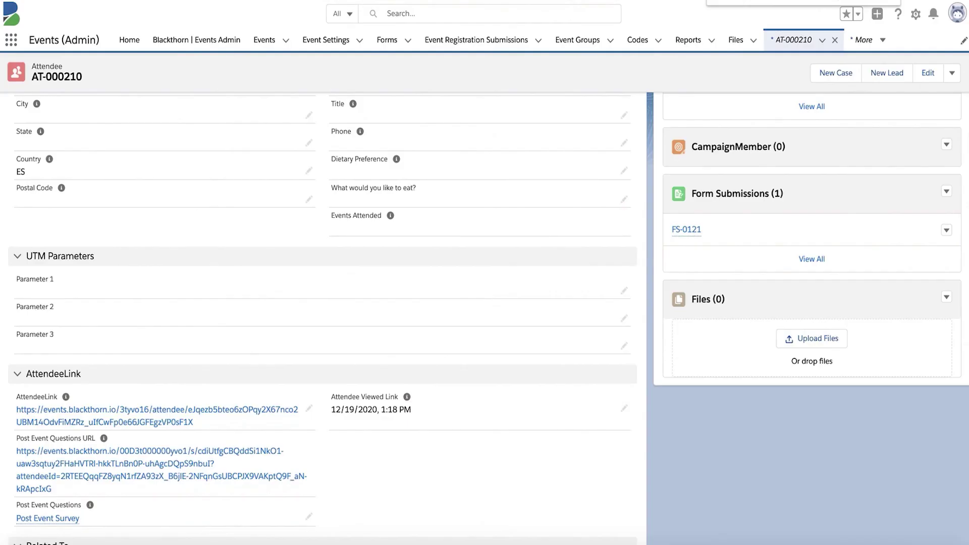
- Open the Blackthorn Cyclist Association event and scroll to its URLs & Info section
left_click(264, 40)
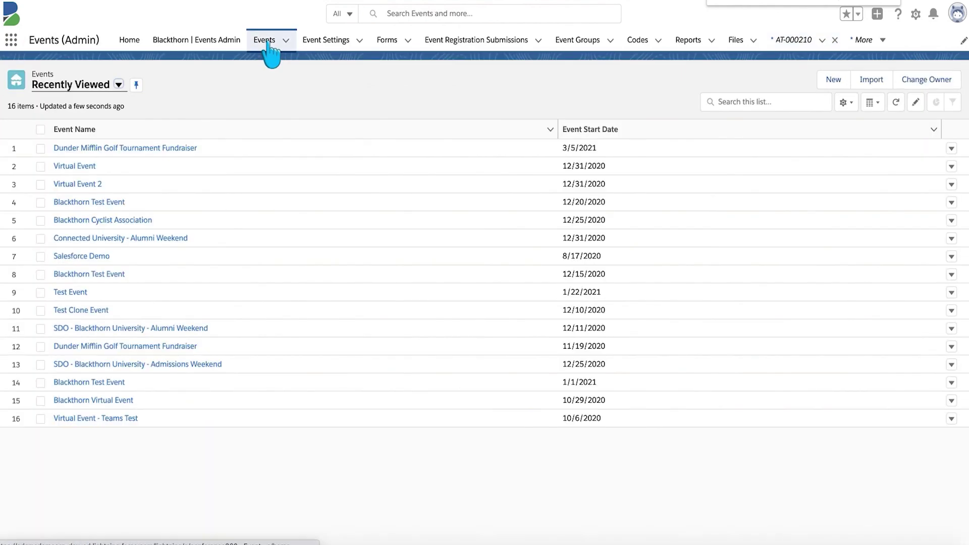
left_click(117, 220)
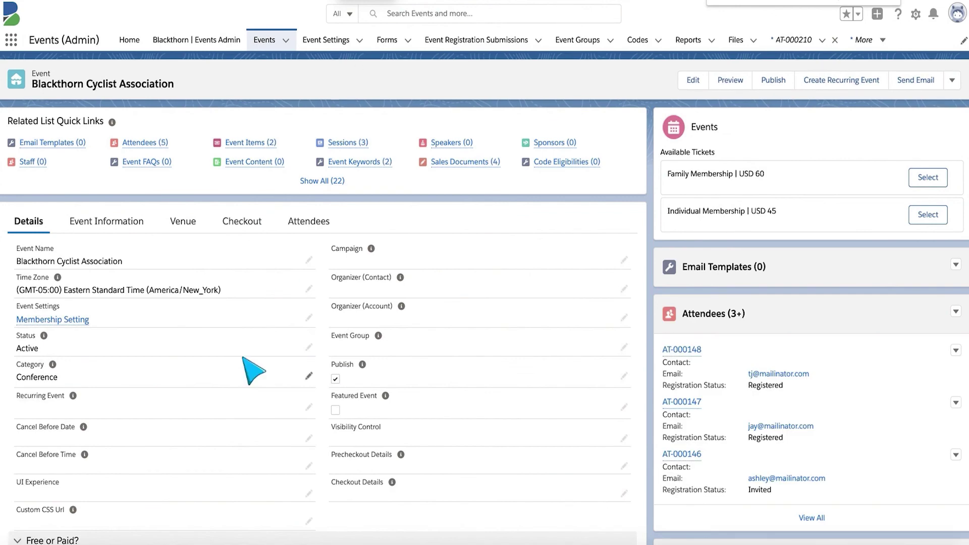
scroll(244, 358, "down", 2)
scroll(243, 357, "down", 8)
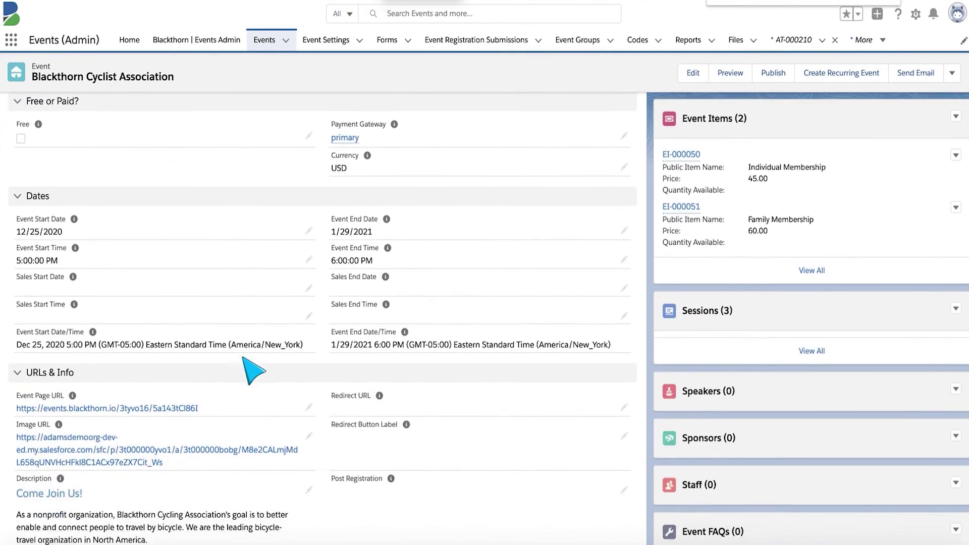
scroll(244, 360, "down", 3)
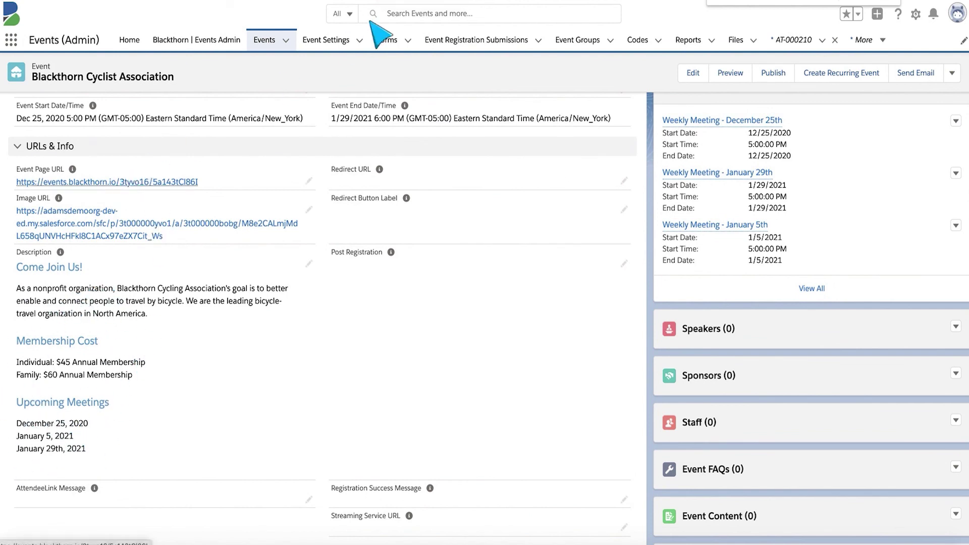
- Load the event's public page on the preview.events address
left_click(313, 1)
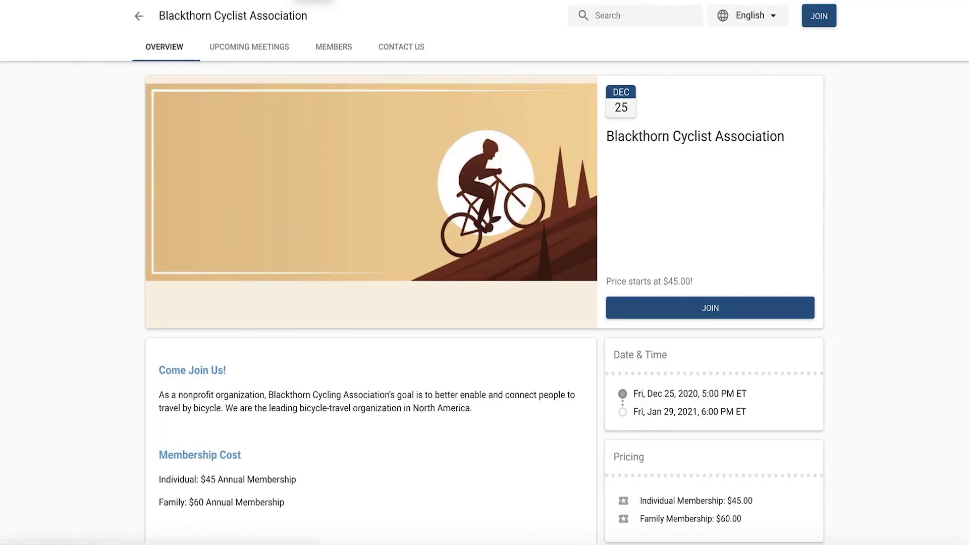
scroll(285, 281, "down", 3)
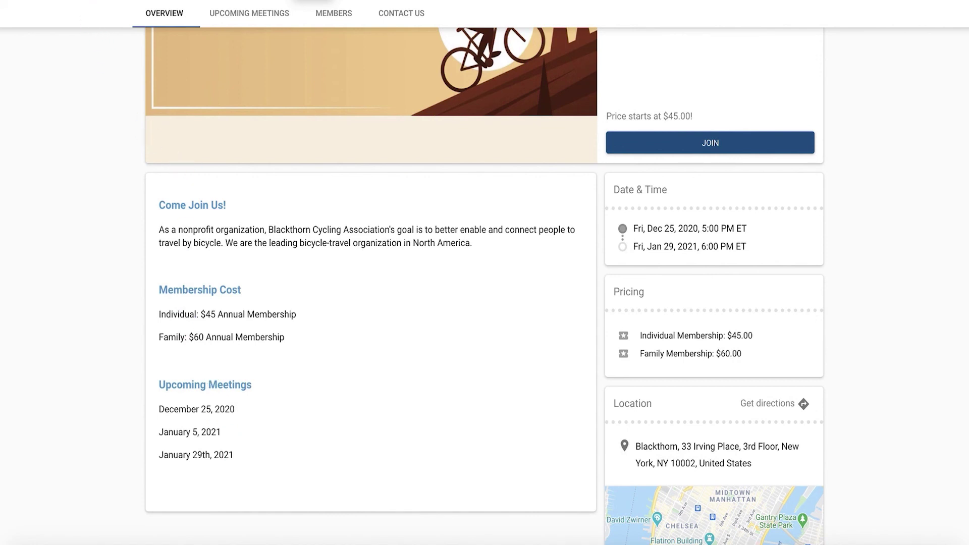
type("prev.")
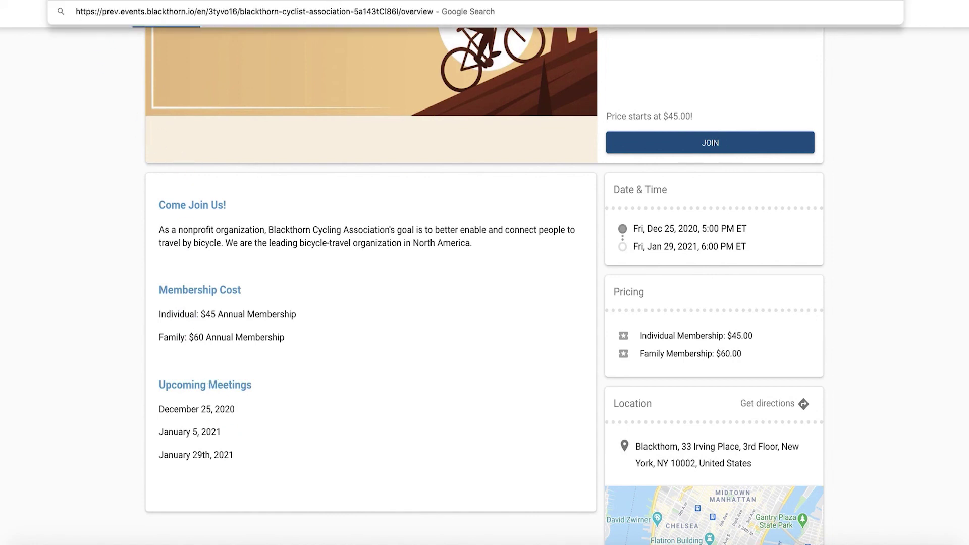
key("BackSpace")
type("iew.")
key("Return")
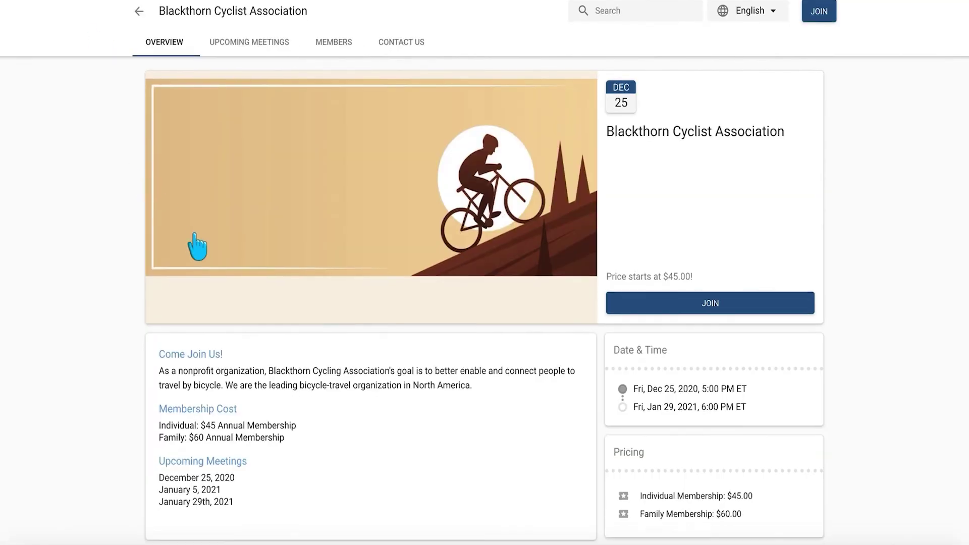
- Highlight the Blackthorn Cyclist Association description to show it has no extra spacing
scroll(197, 323, "down", 2)
left_click_drag(264, 417, 165, 261)
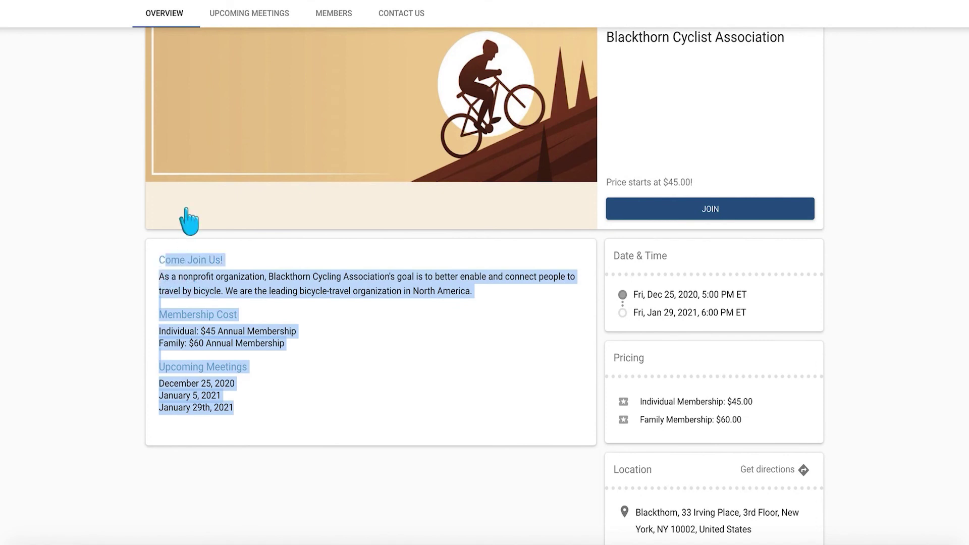
left_click(297, 375)
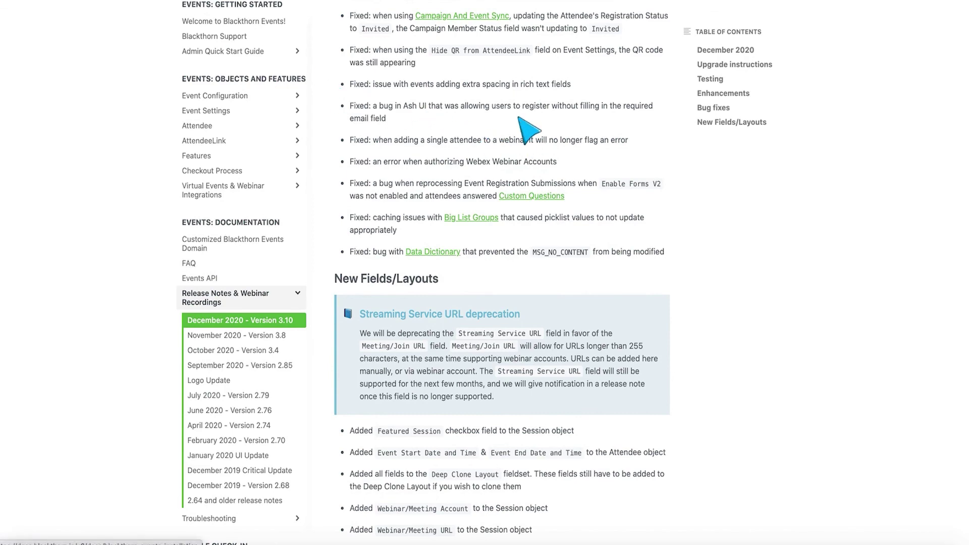
scroll(528, 129, "down", 3)
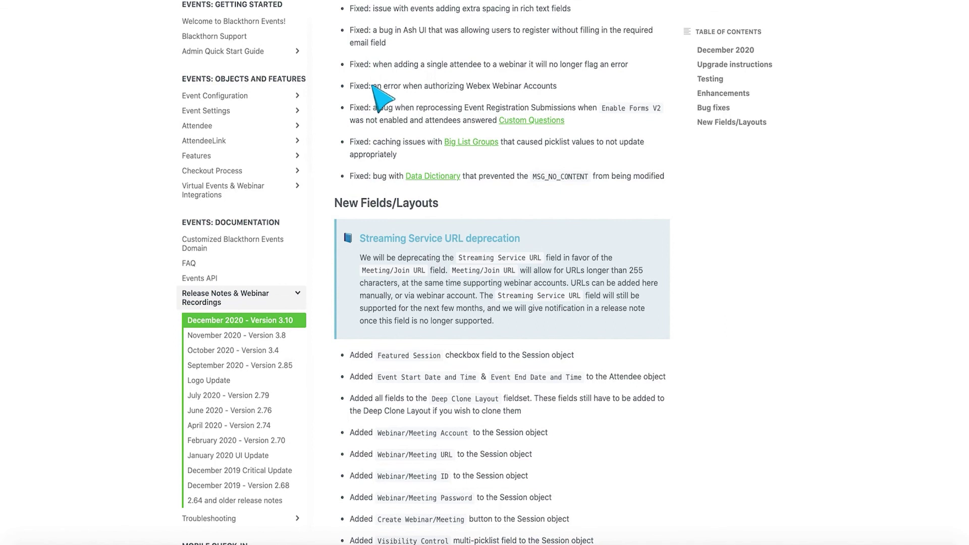
scroll(398, 91, "down", 2)
scroll(398, 91, "down", 1)
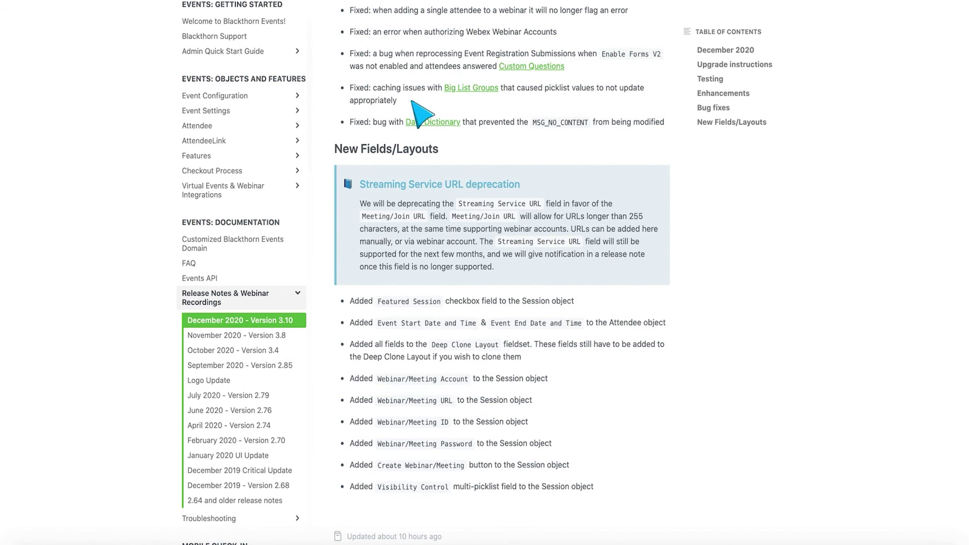
scroll(555, 202, "down", 2)
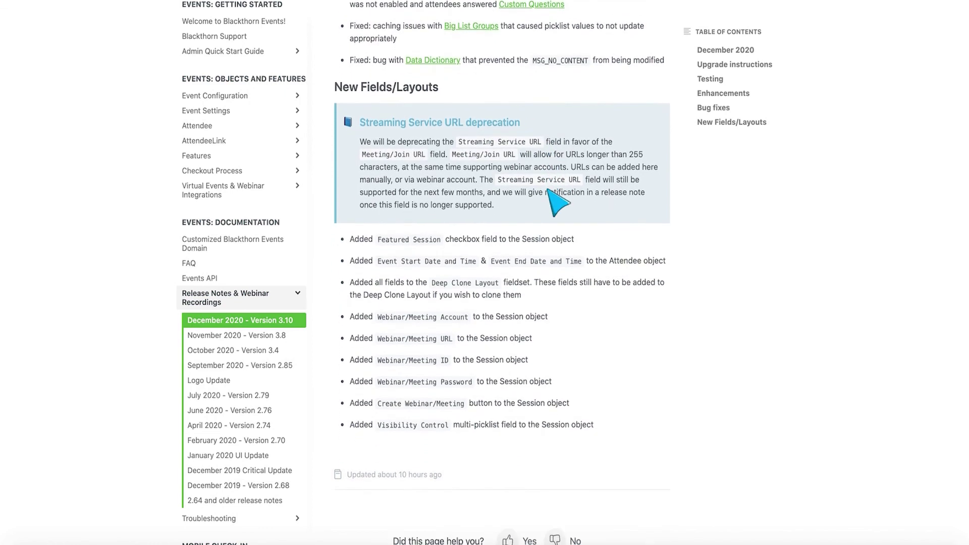